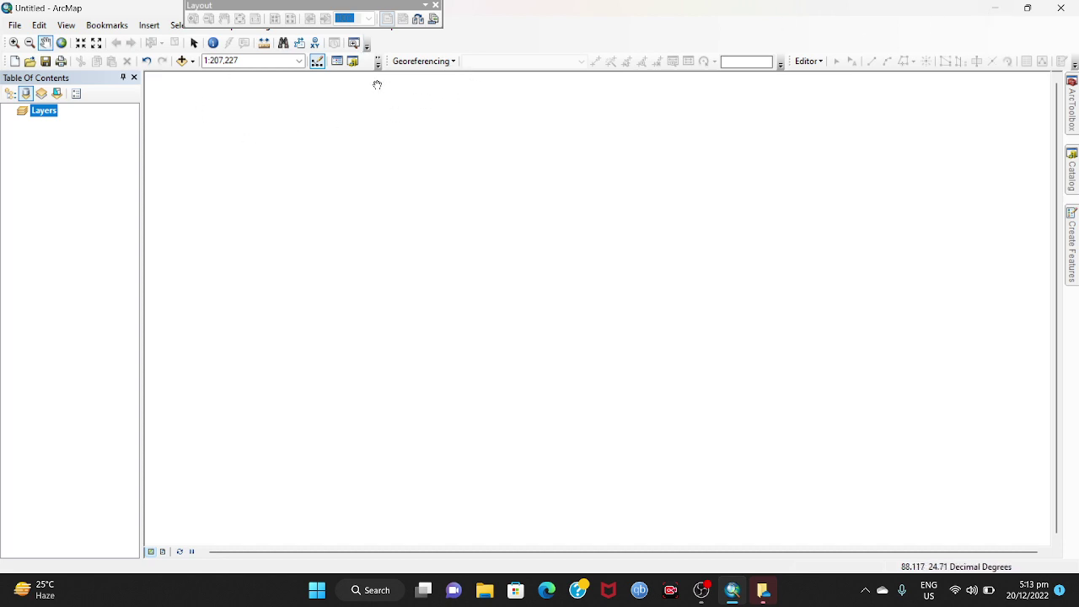
Step: Add the Sheet2$ table from Location Point_CT.xls in the CT_151222 folder to the map
left_click(192, 61)
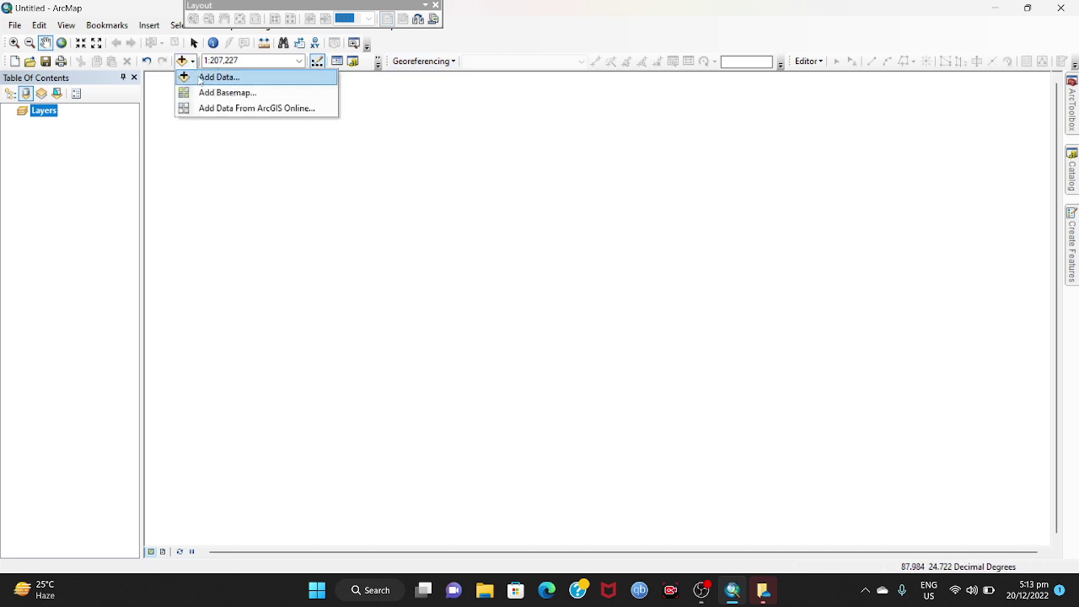
left_click(218, 77)
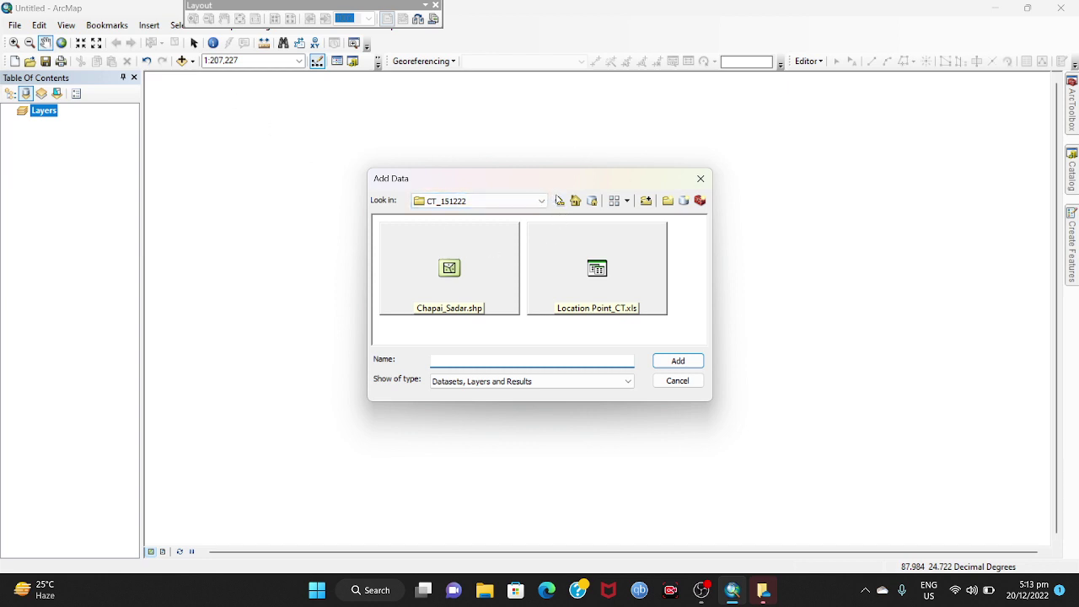
left_click(559, 200)
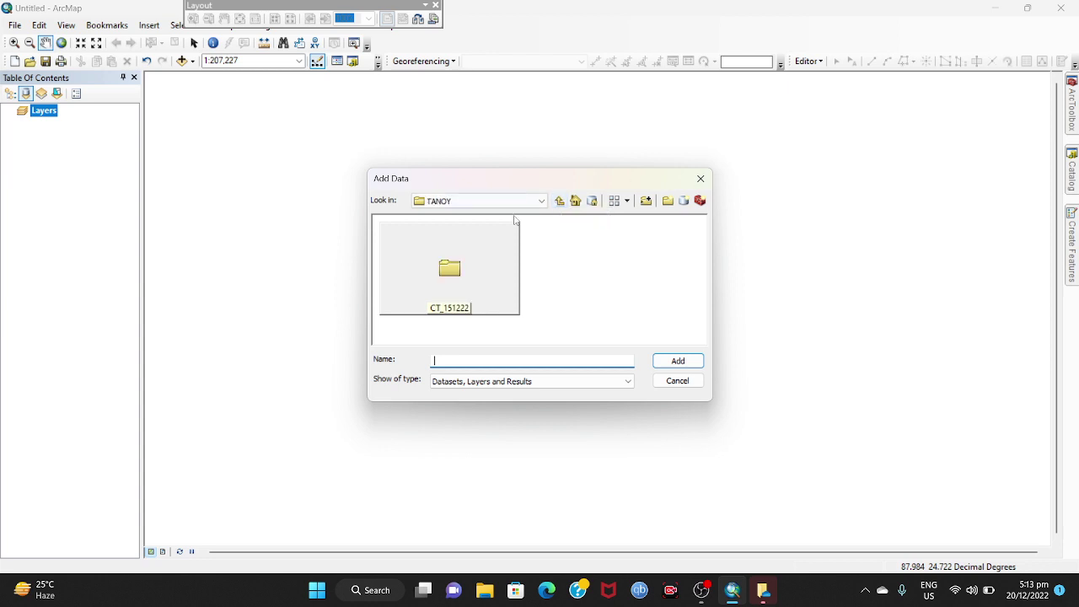
left_click(559, 200)
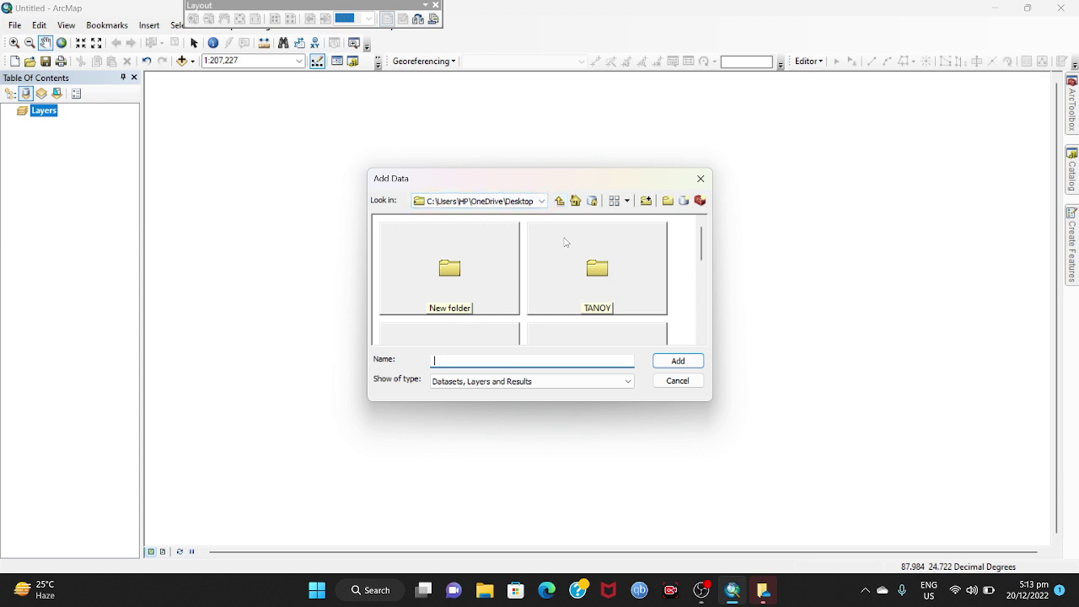
double_click(587, 286)
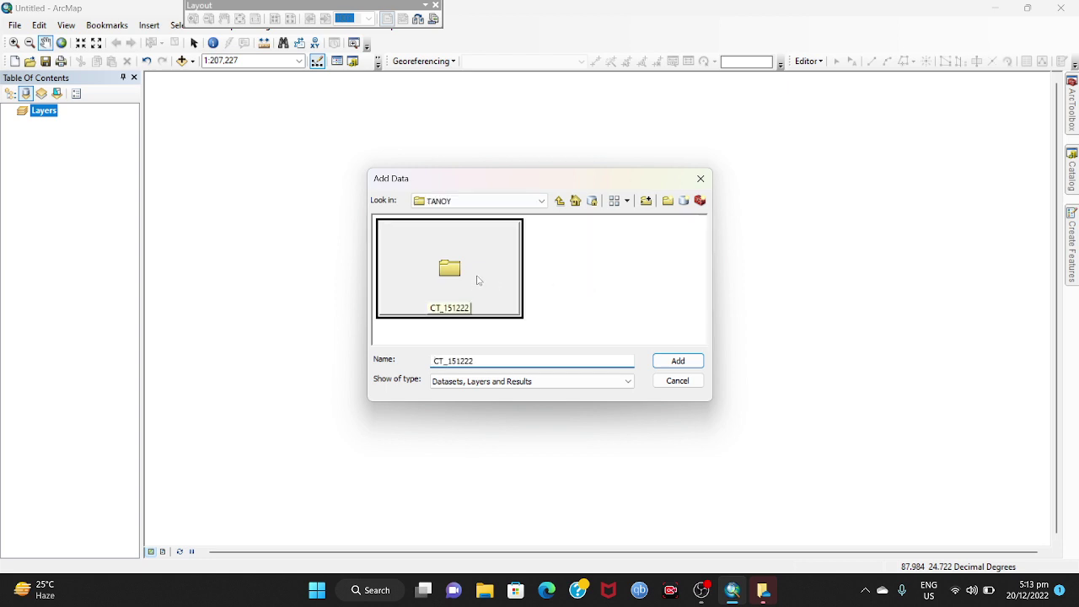
left_click(678, 362)
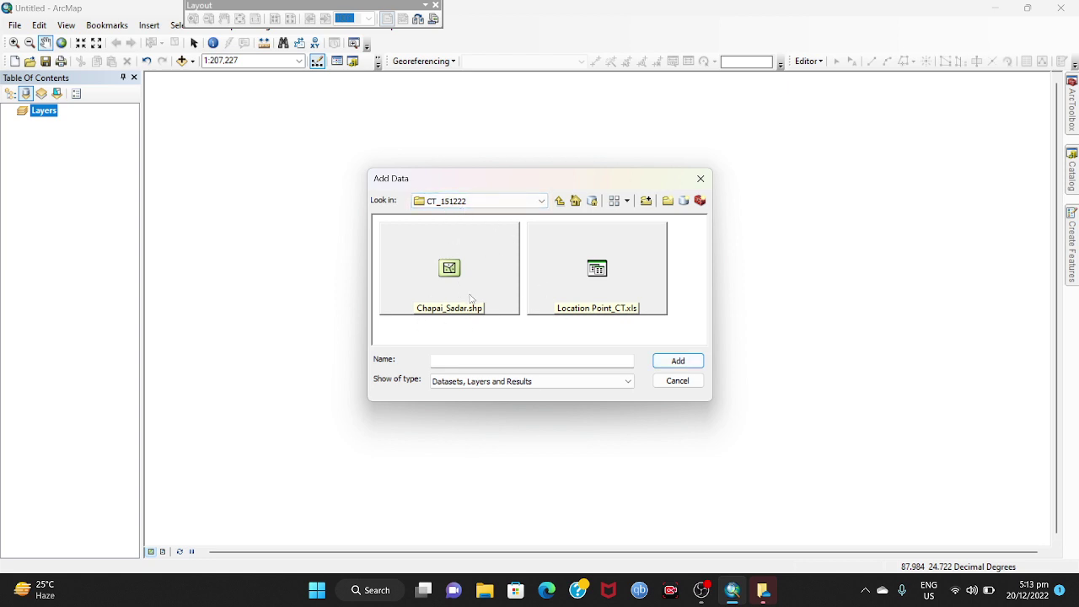
left_click(567, 295)
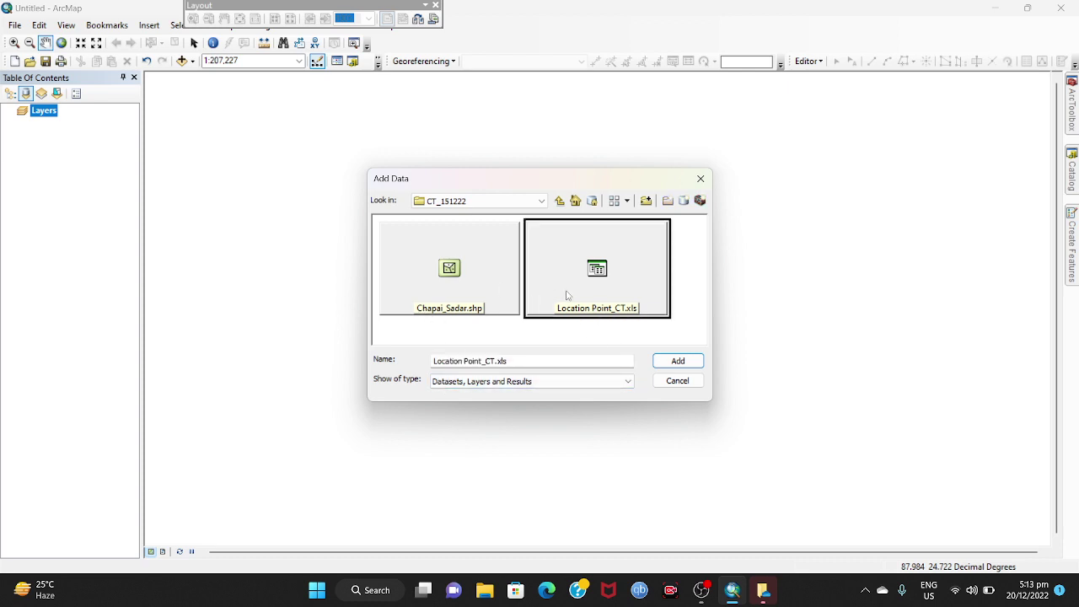
left_click(664, 364)
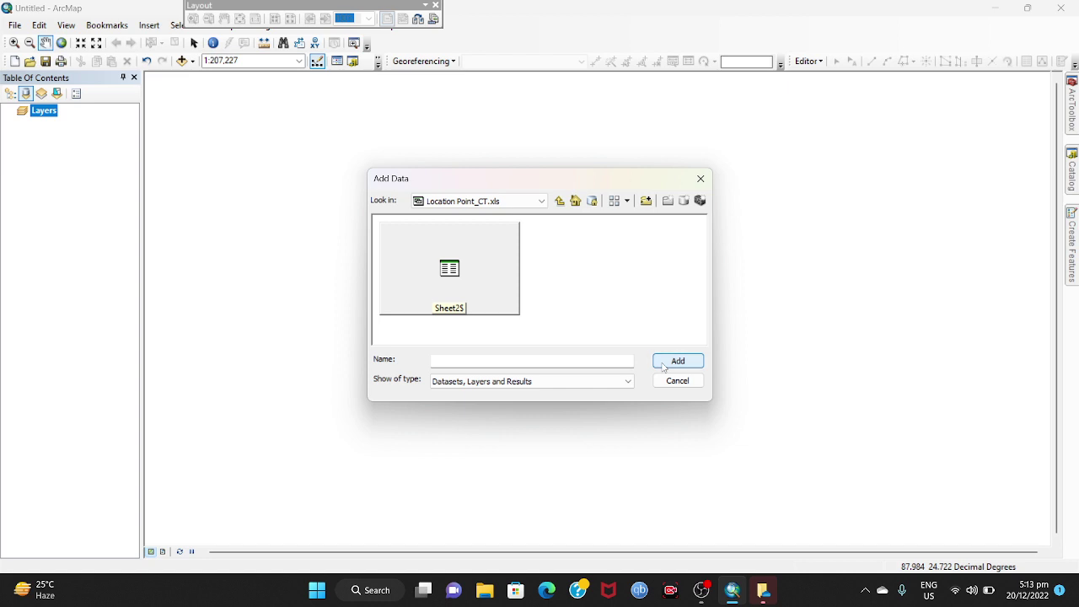
left_click(429, 297)
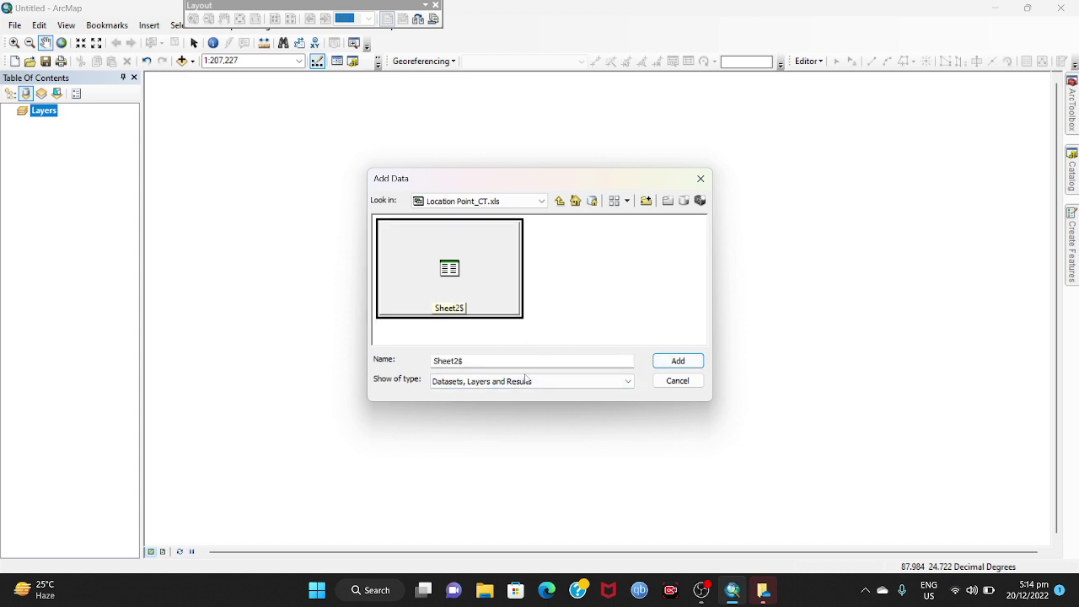
left_click(666, 361)
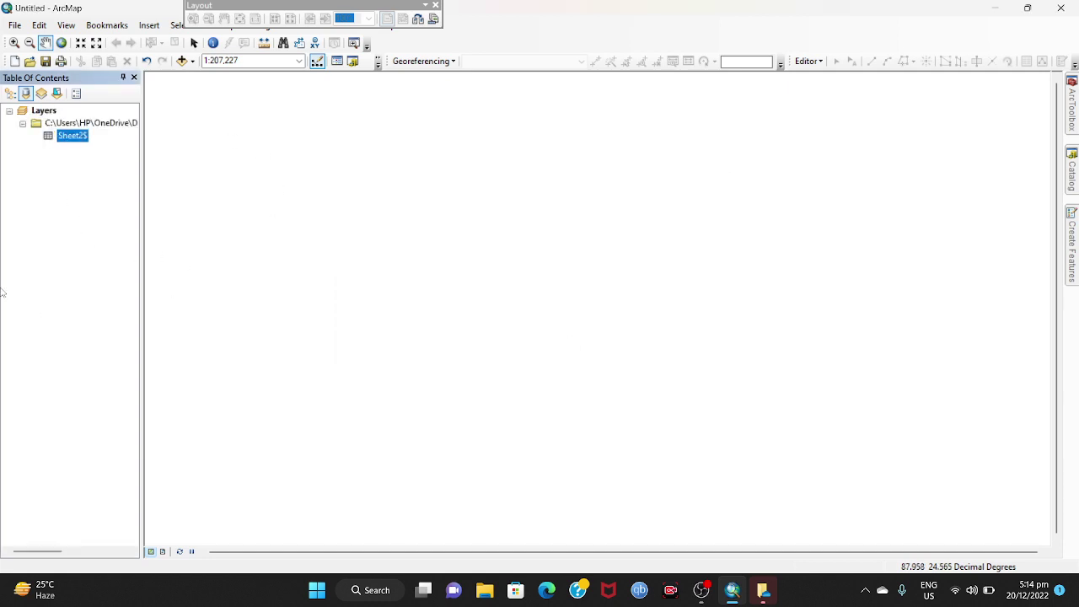
Step: Display the Sheet2$ table as XY points, with Long as X, Lat as Y and WGS 1984 as the coordinate system
right_click(50, 138)
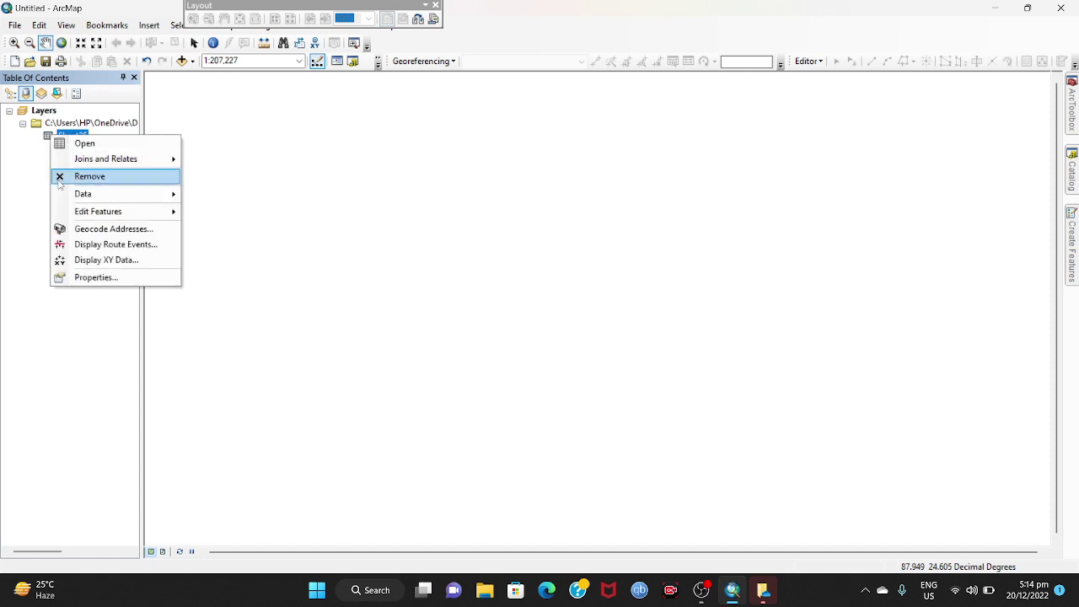
left_click(78, 261)
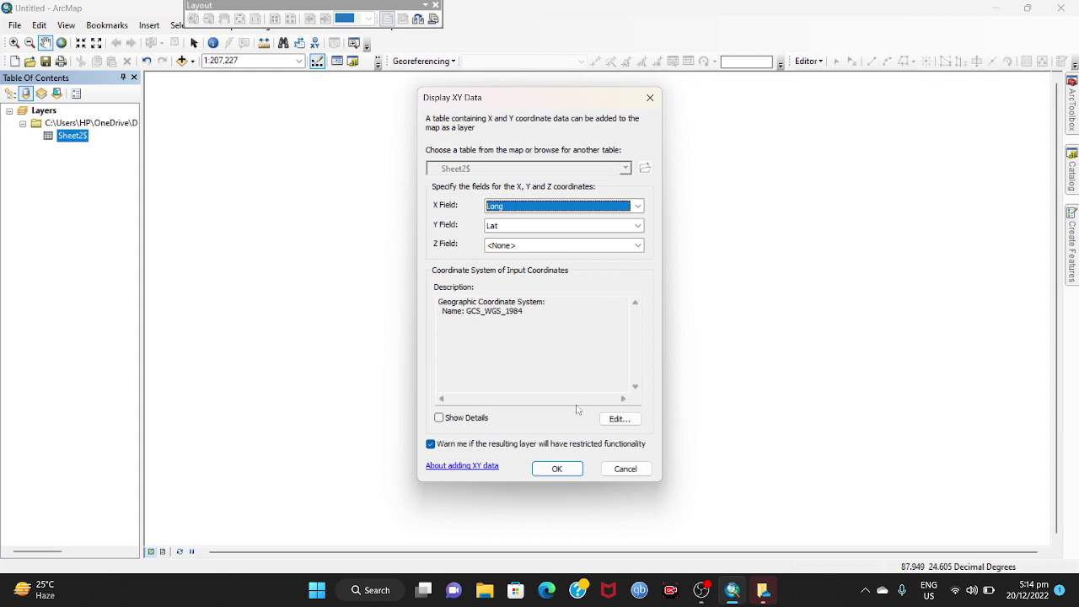
left_click(622, 418)
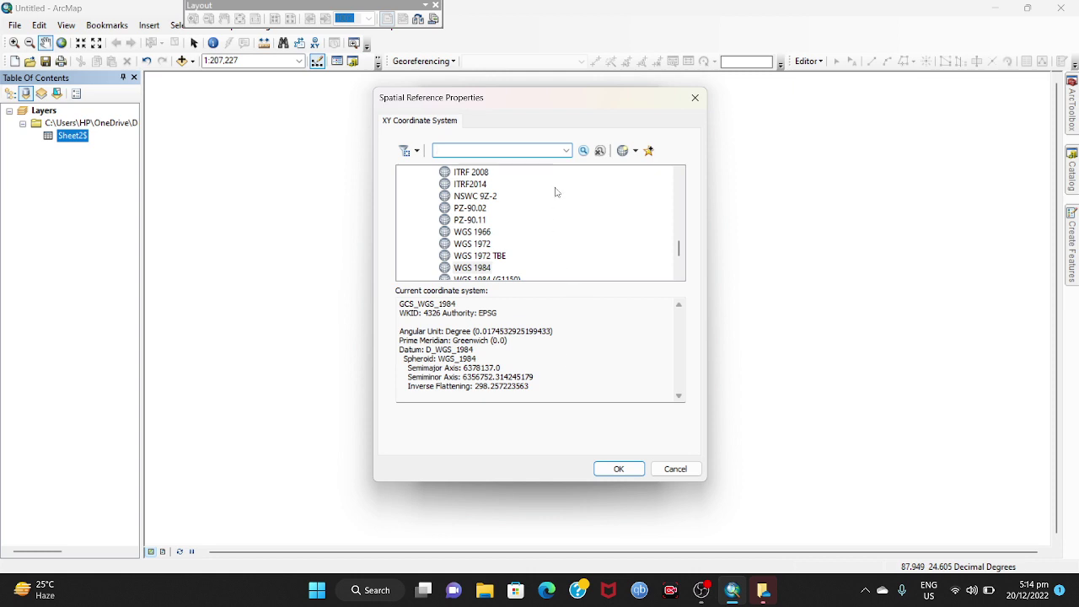
scroll(556, 192, "up", 15)
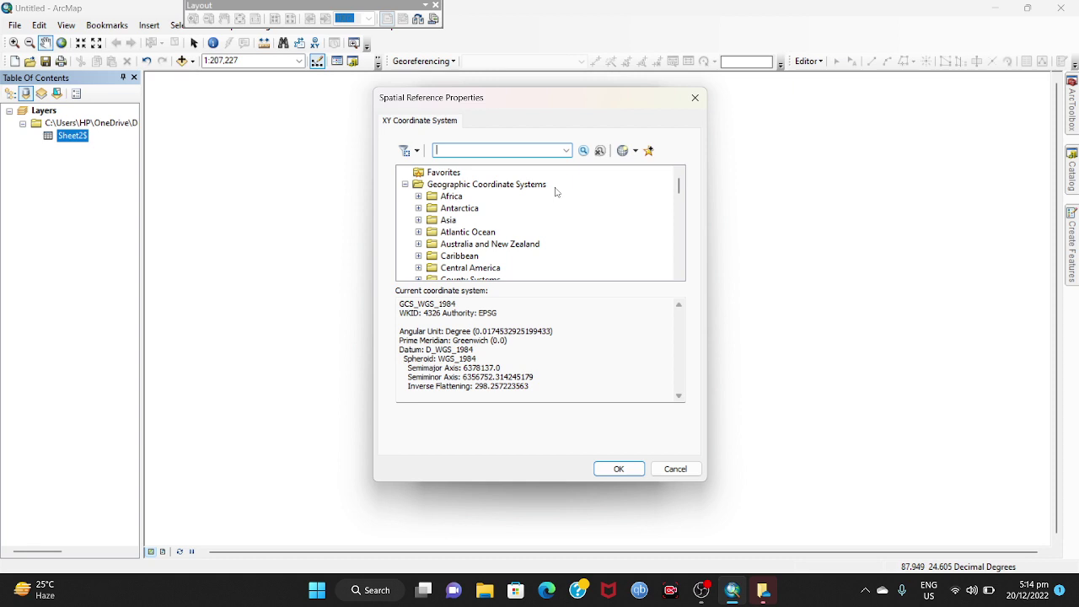
scroll(556, 192, "down", 15)
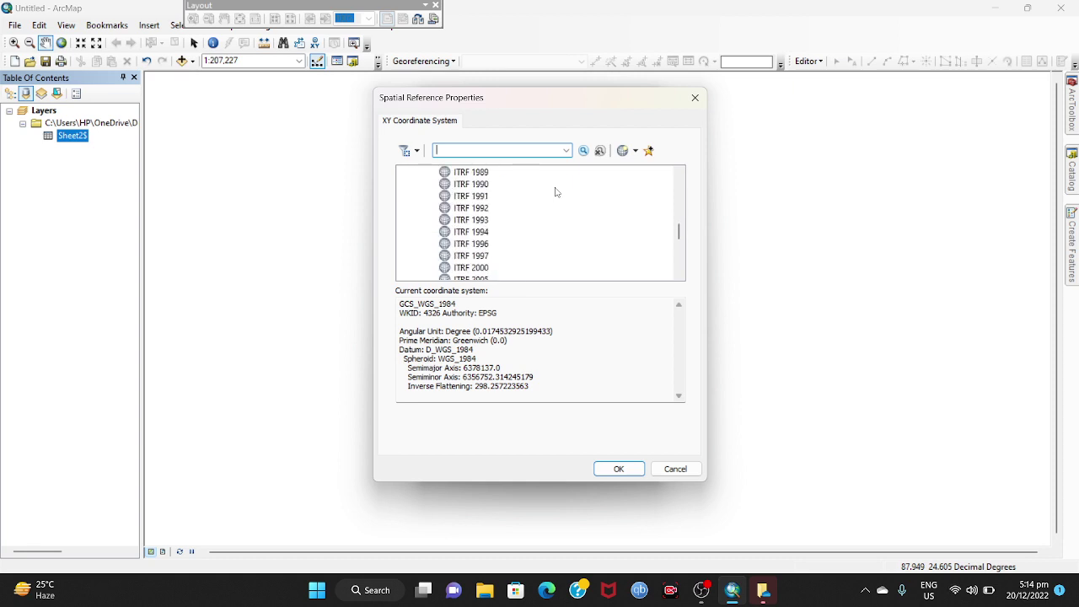
scroll(555, 193, "up", 15)
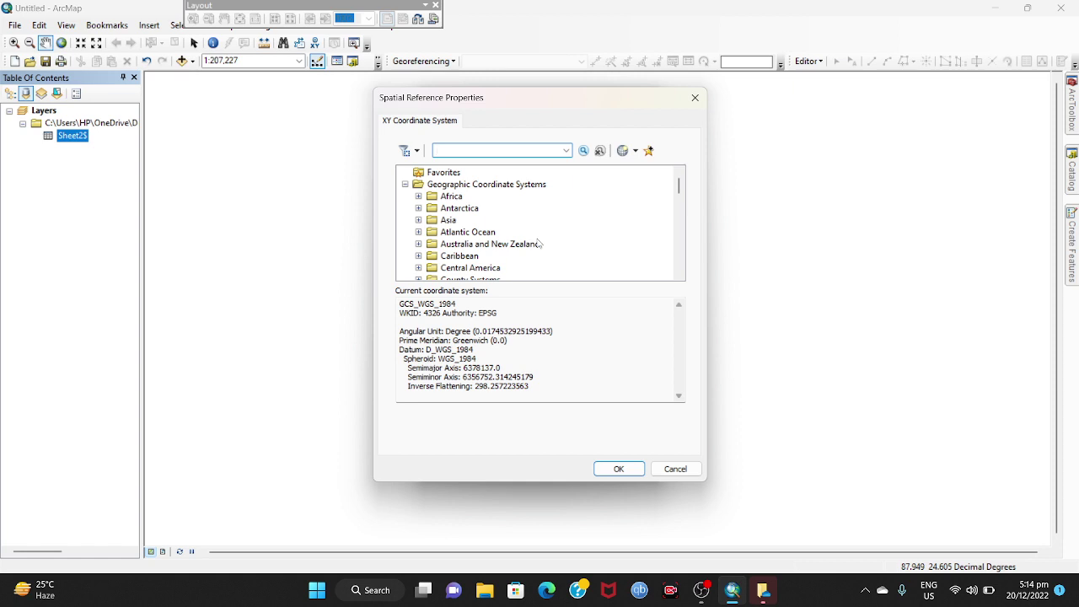
scroll(537, 243, "down", 10)
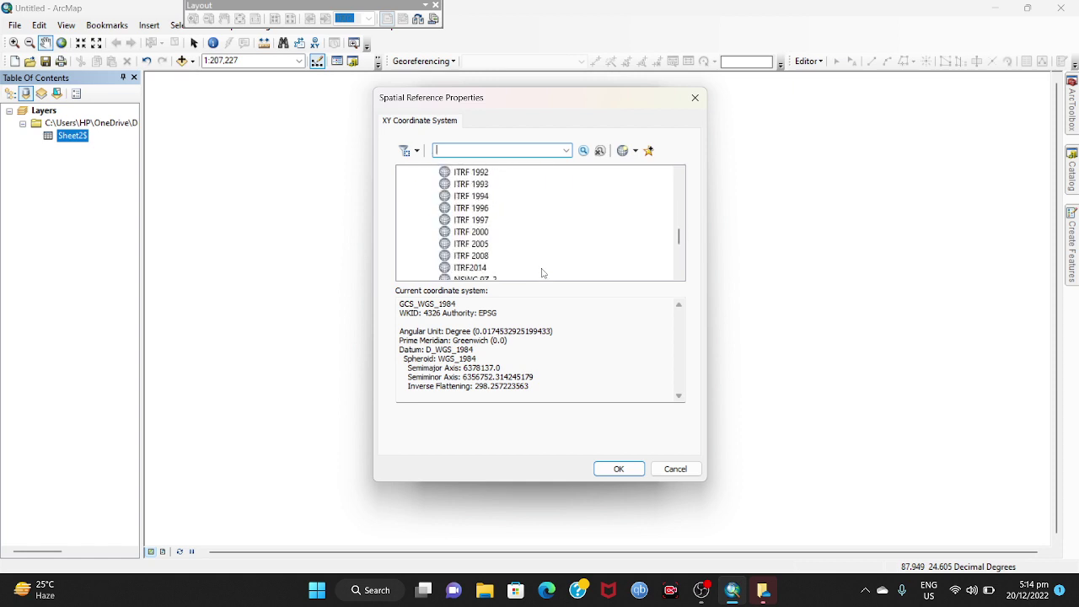
scroll(595, 243, "up", 5)
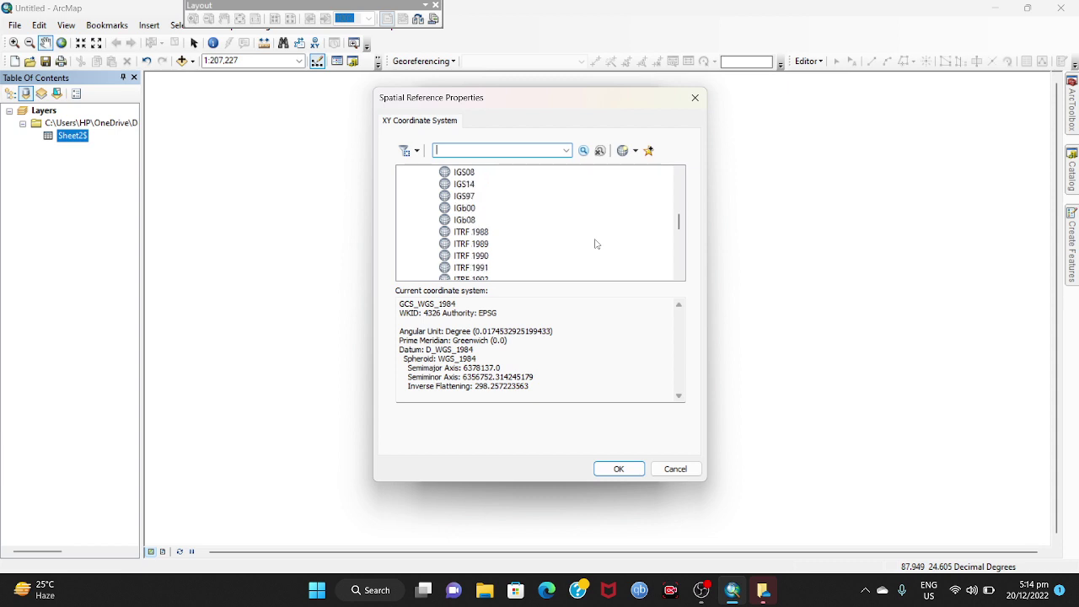
scroll(610, 246, "down", 10)
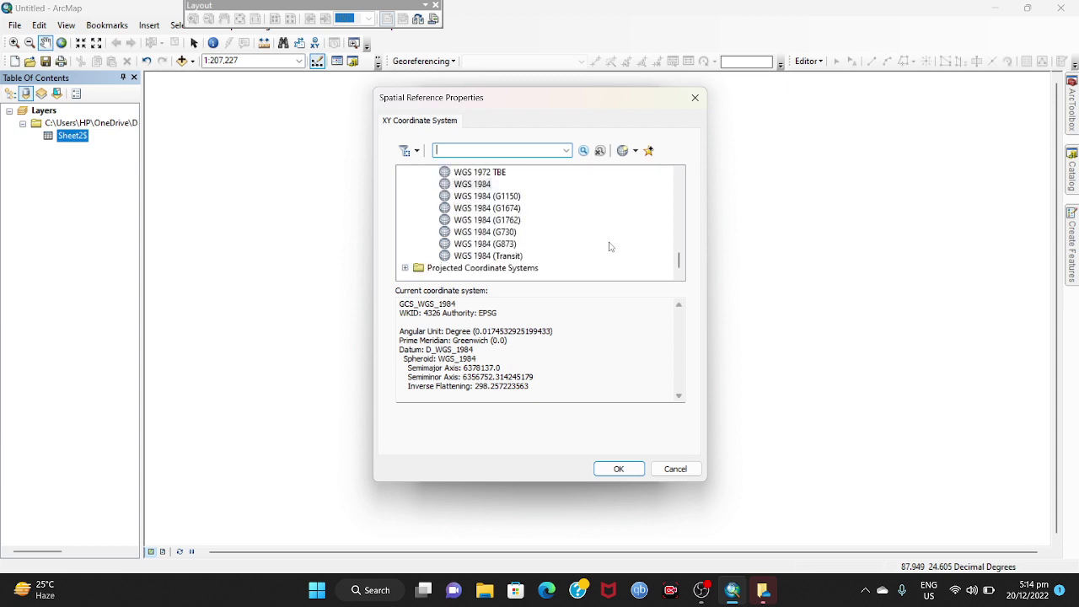
double_click(461, 185)
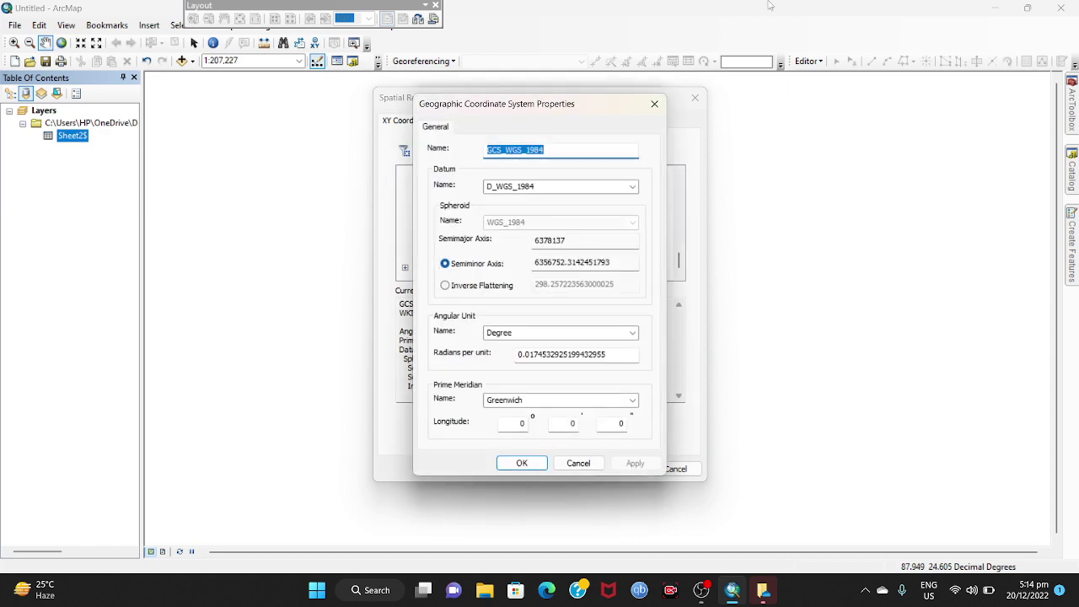
left_click(654, 103)
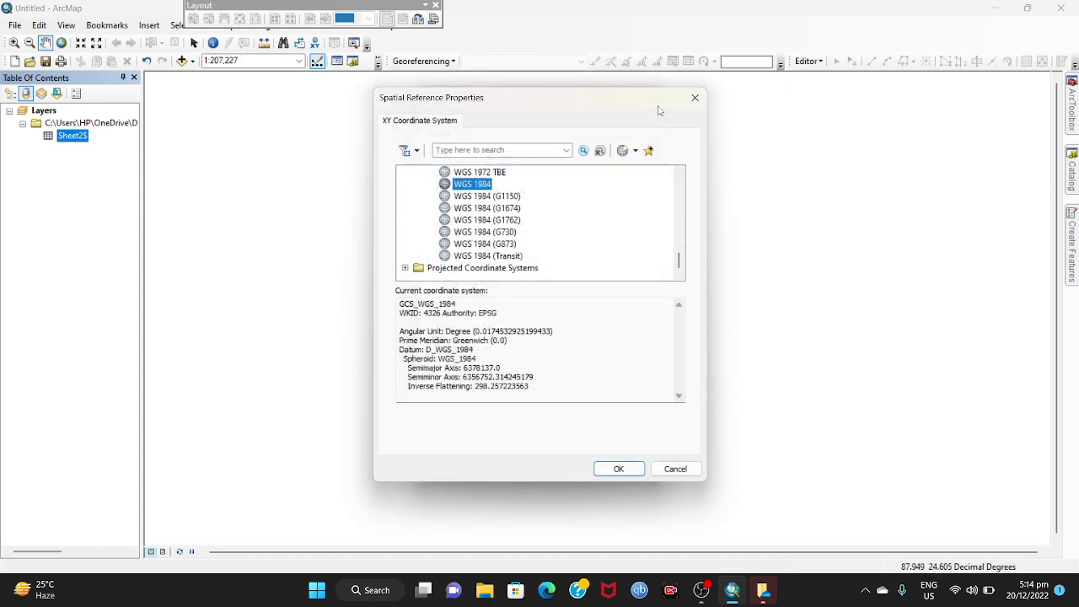
left_click(600, 469)
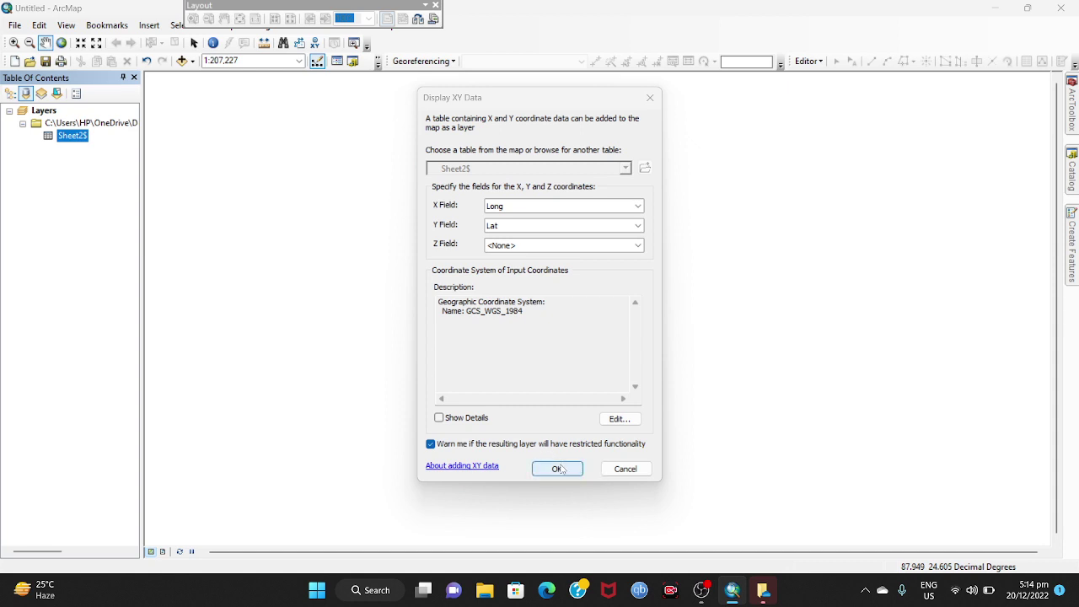
left_click(559, 469)
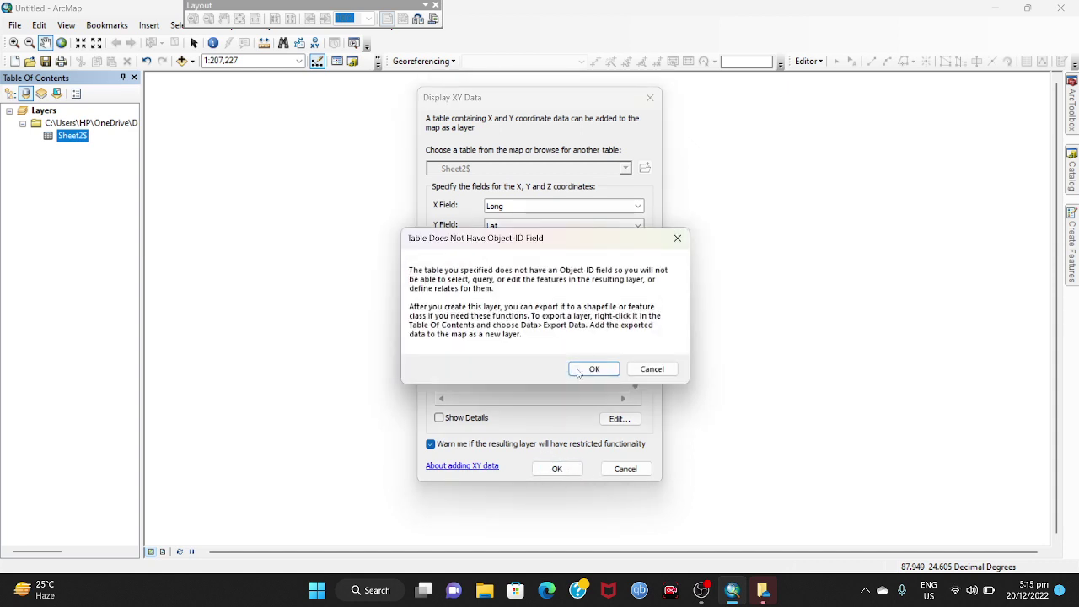
left_click(580, 371)
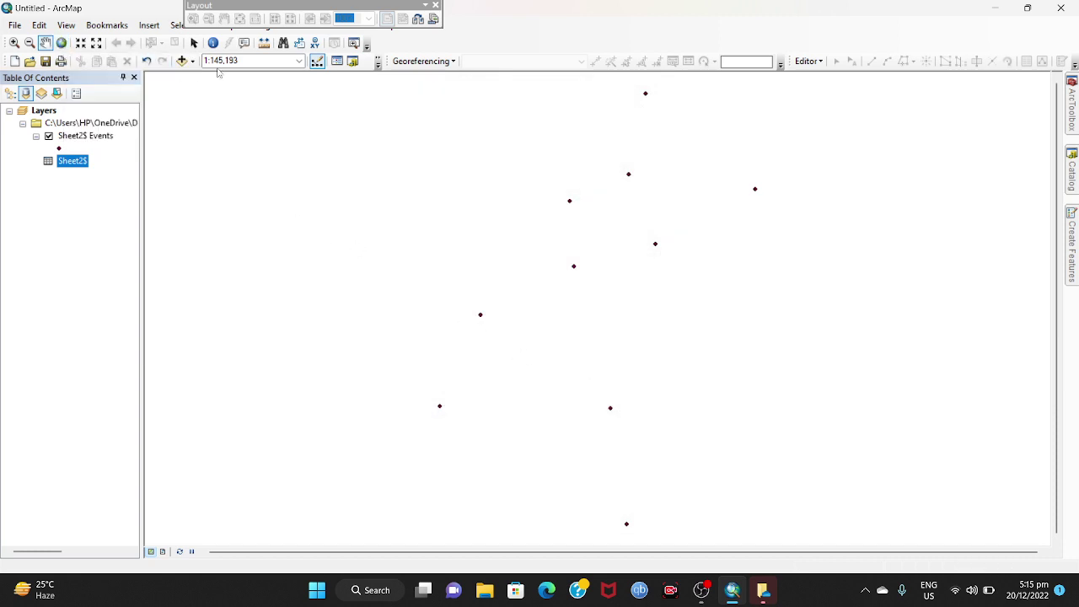
Step: Add the Chapai_Sadar.shp boundary from the CT_151222 folder and show the map at full extent
left_click(192, 63)
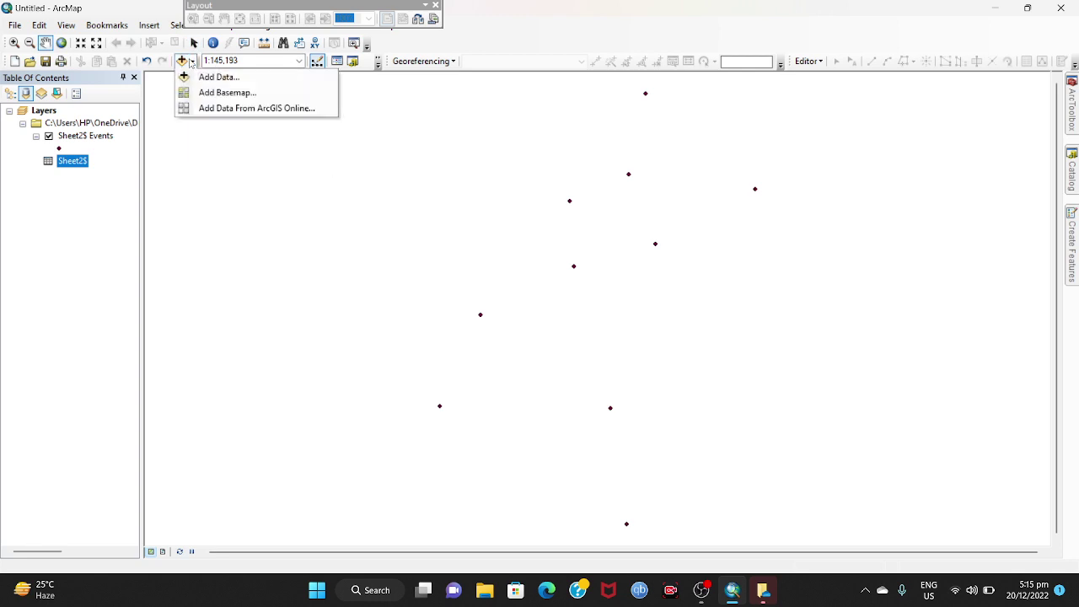
left_click(202, 78)
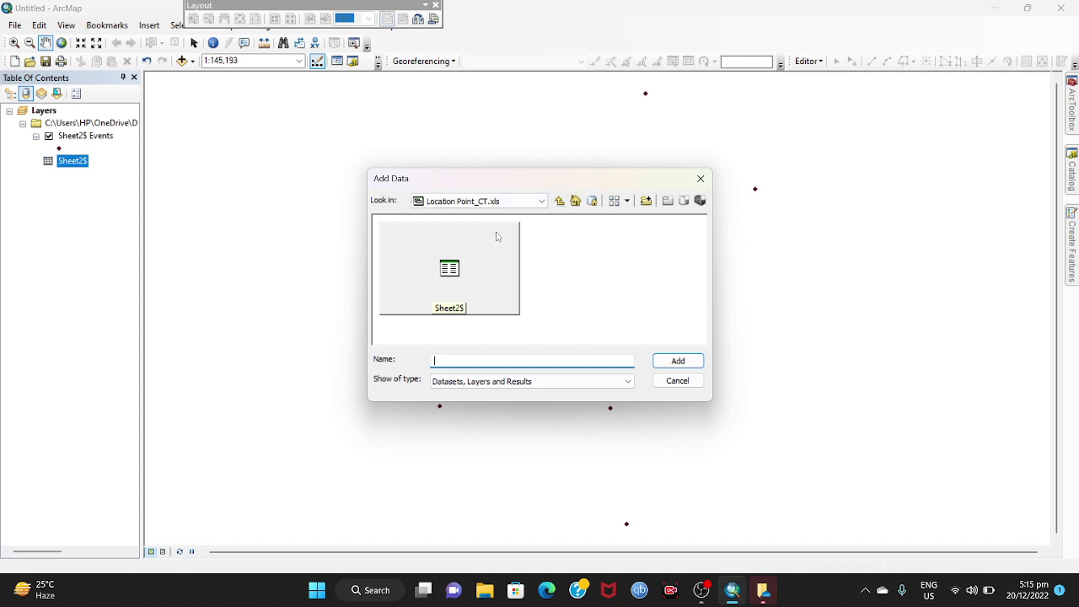
left_click(559, 201)
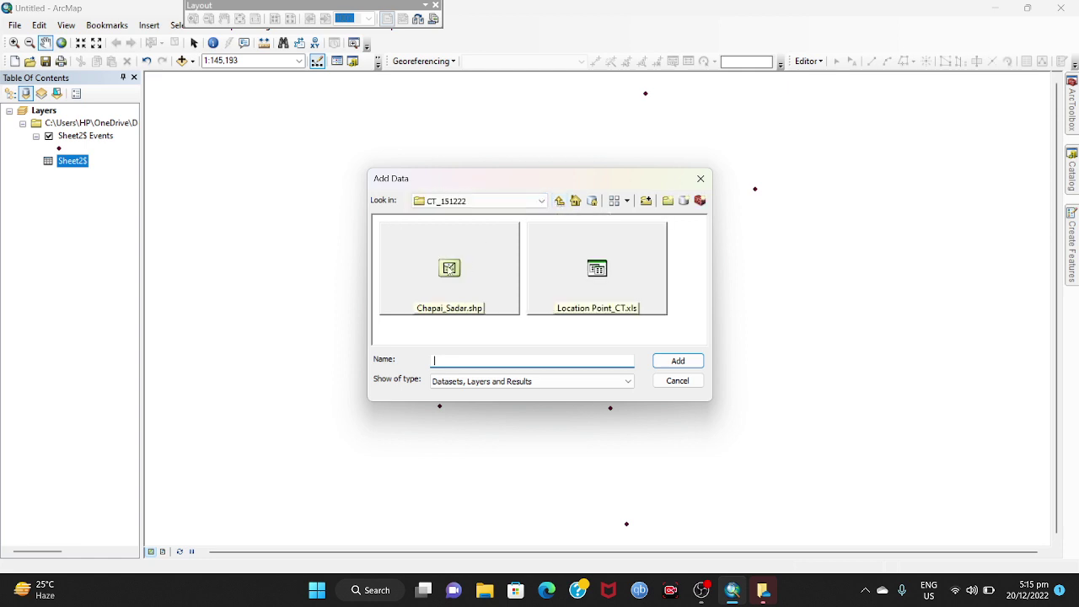
left_click(449, 268)
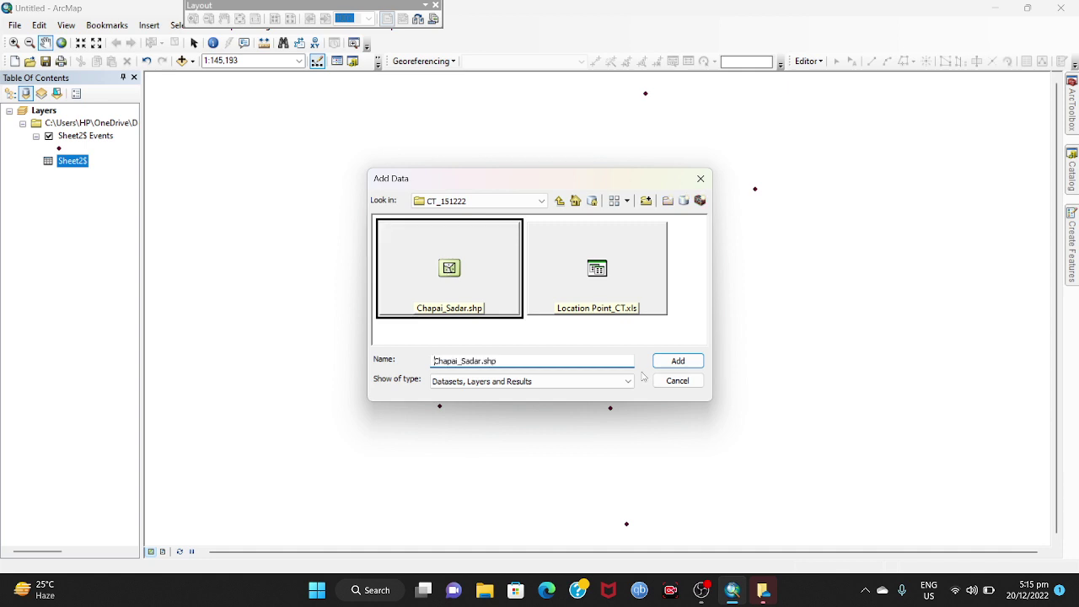
left_click(678, 361)
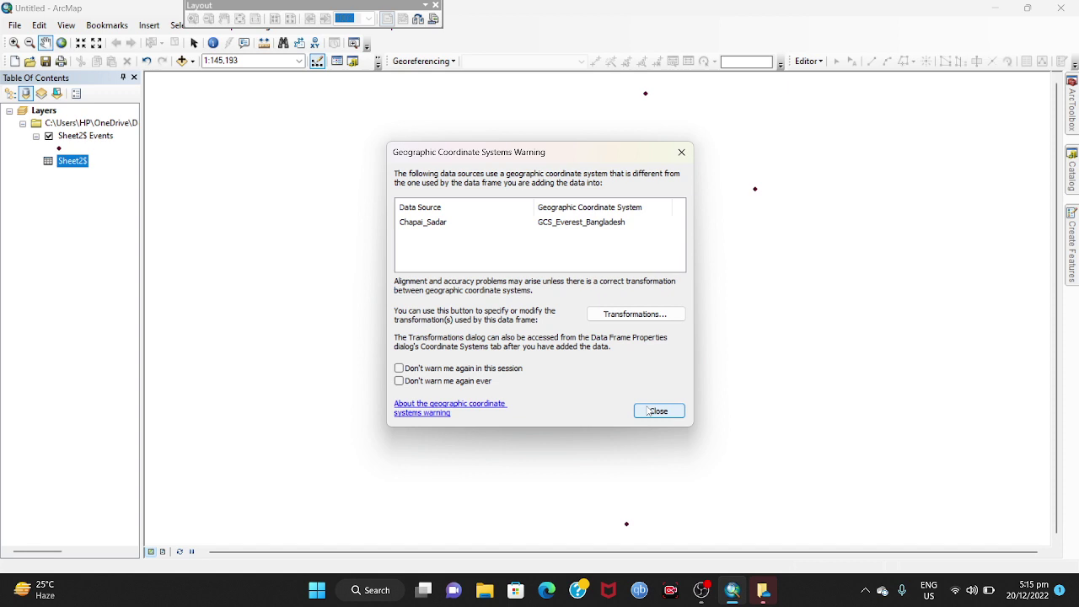
left_click(649, 410)
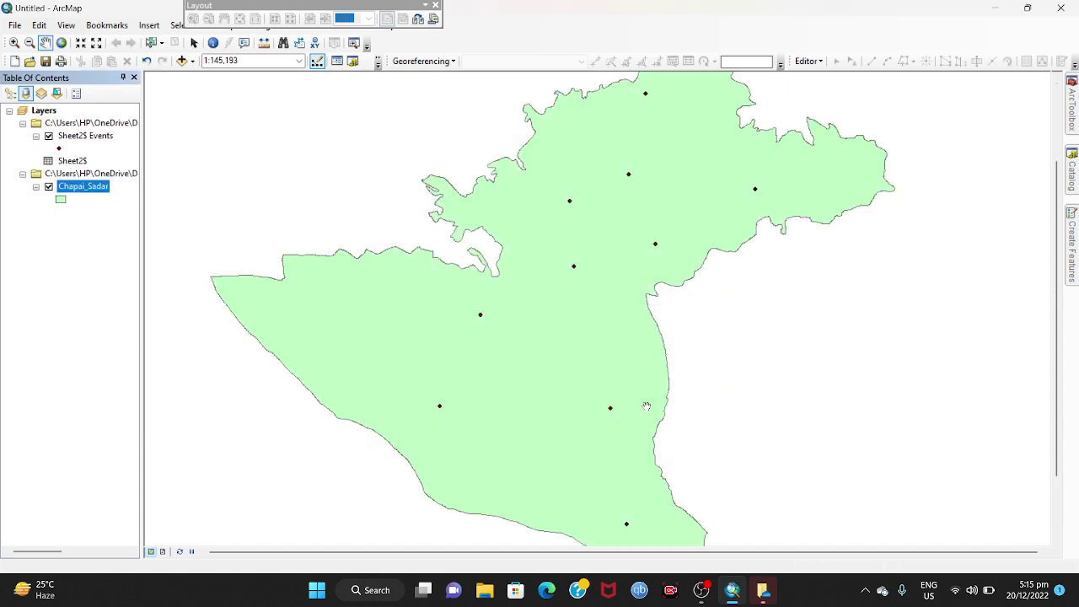
left_click(62, 43)
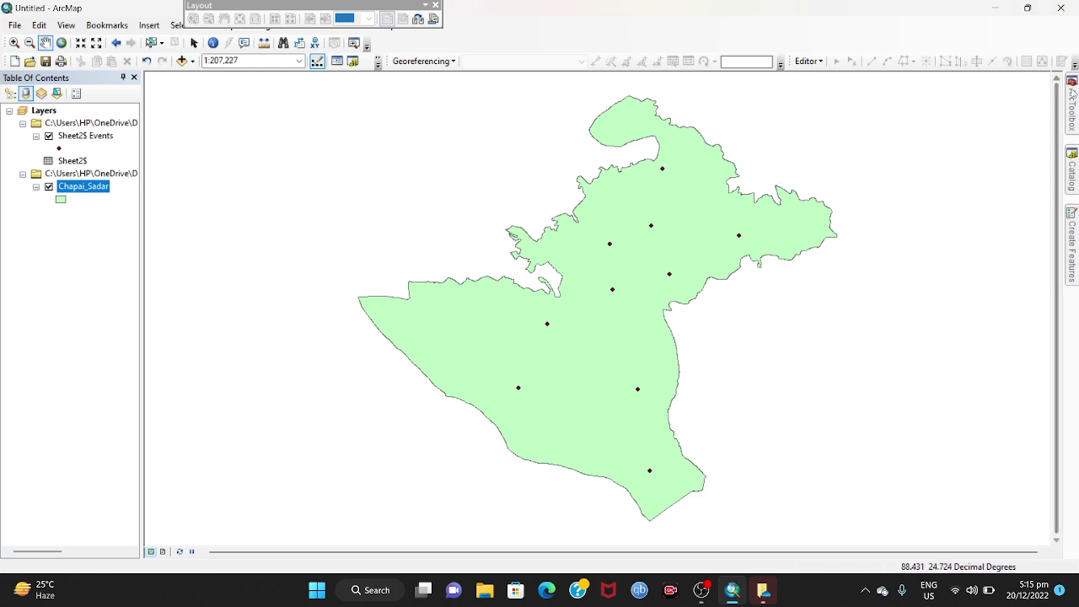
Step: Start Spline with Barriers from the 3D Analyst raster interpolation tools, with Sheet2$ Events as input points and As (ppb) as the Z value field
mouse_move(1072, 95)
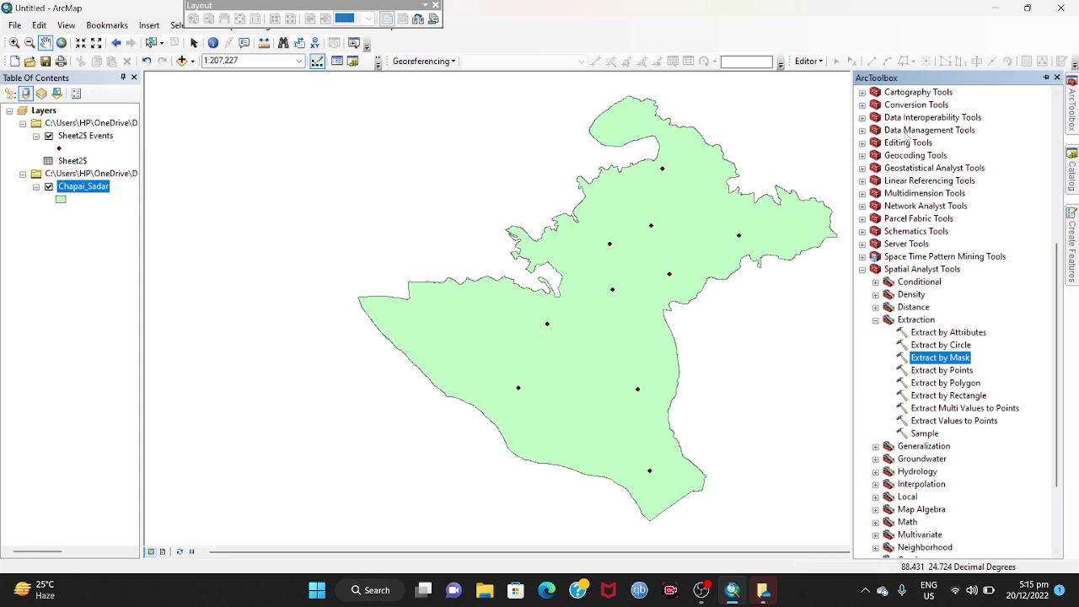
scroll(904, 137, "up", 7)
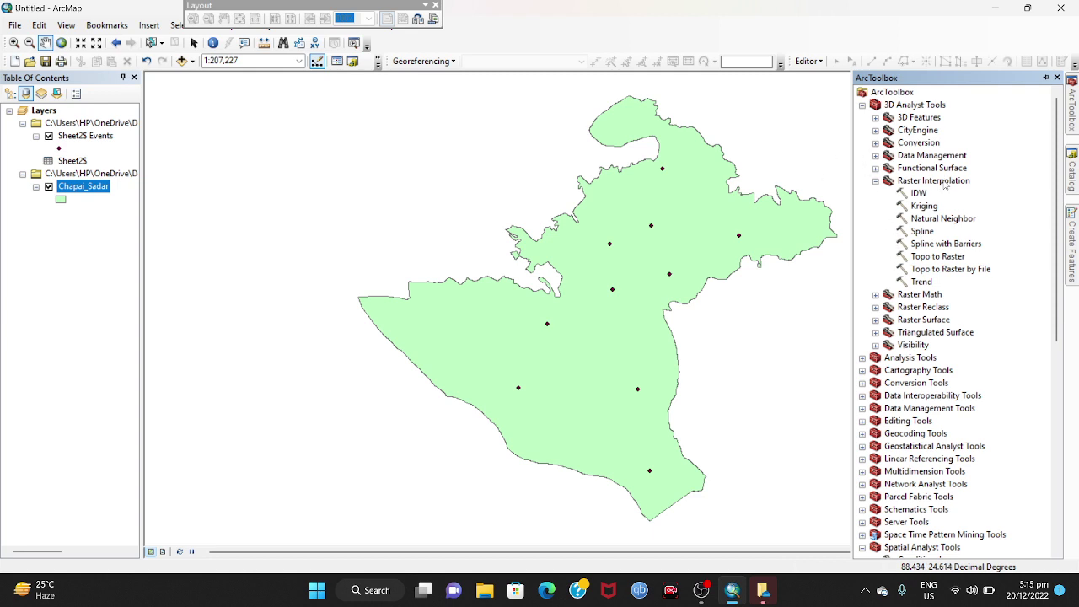
double_click(925, 244)
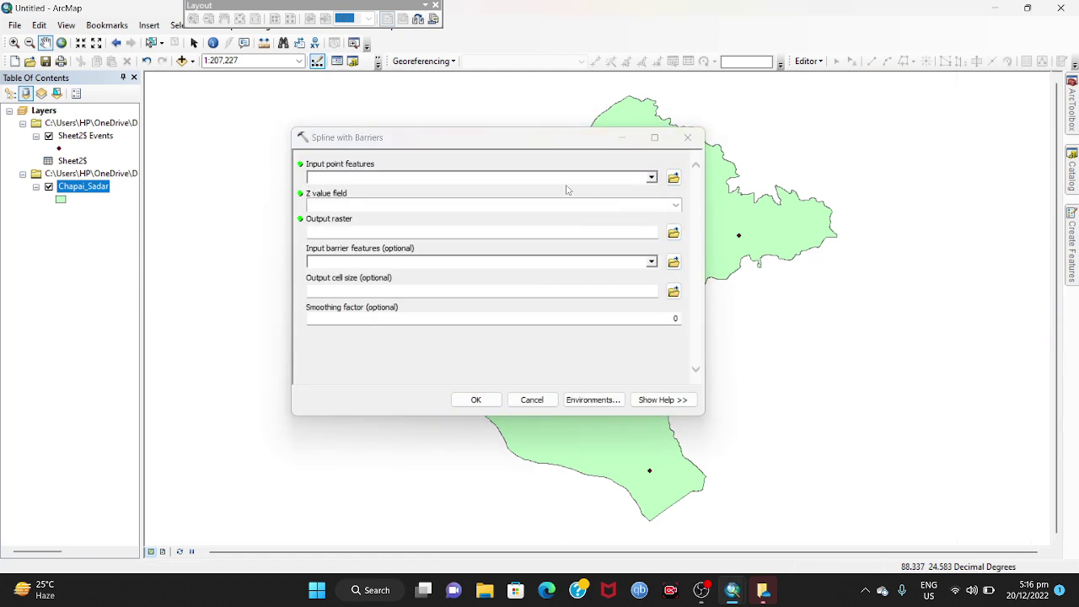
left_click(651, 177)
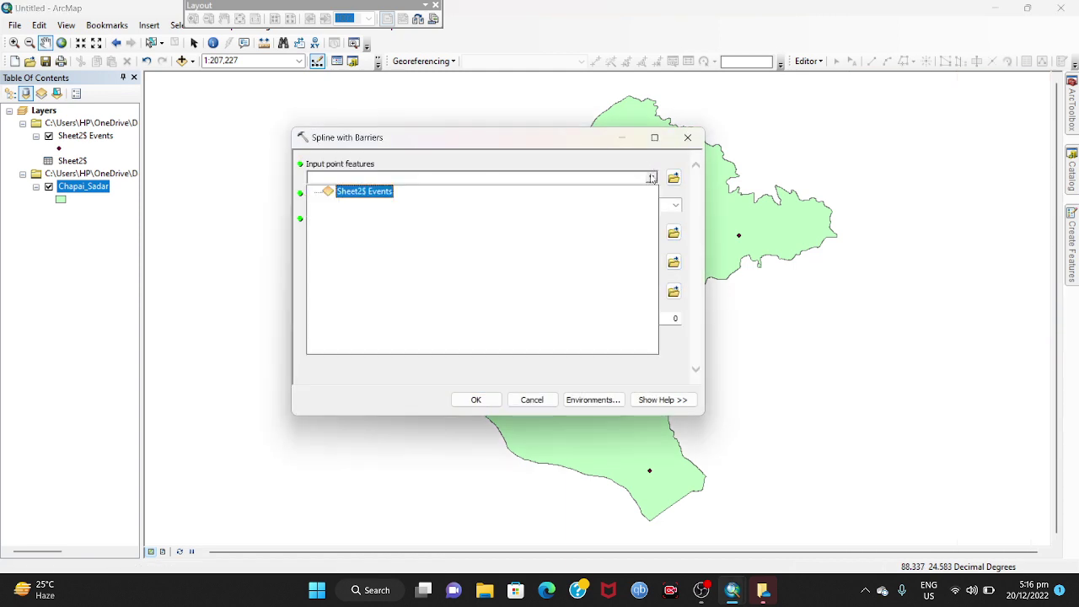
left_click(365, 191)
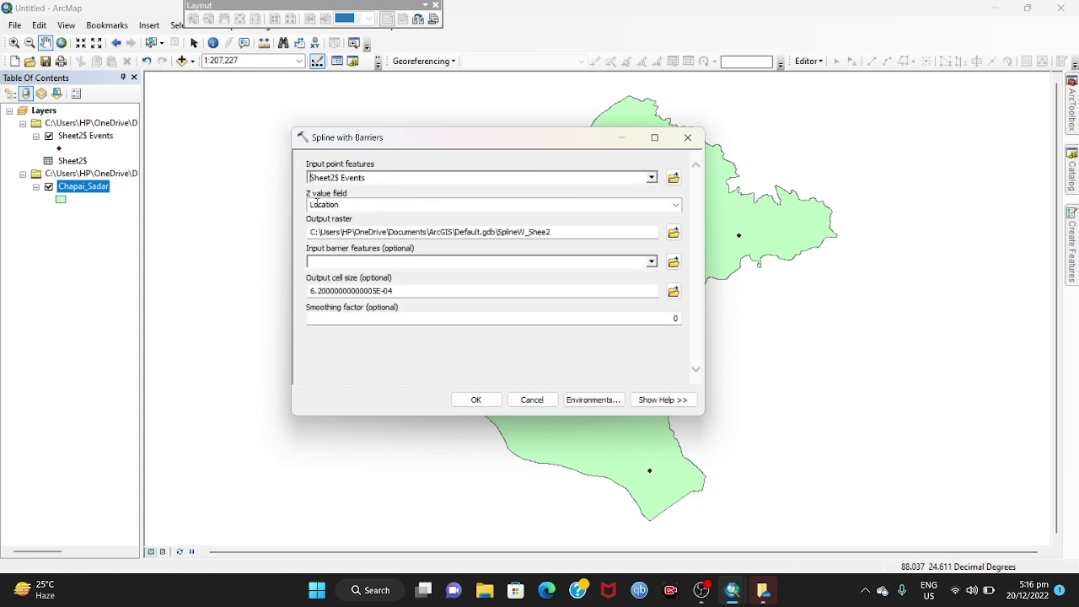
left_click(676, 205)
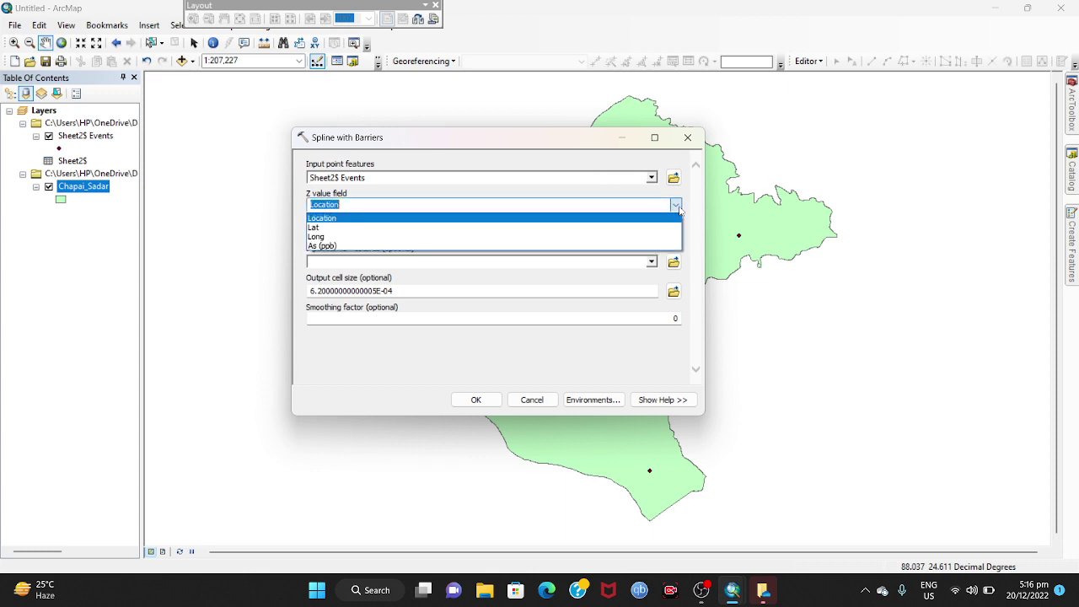
left_click(404, 246)
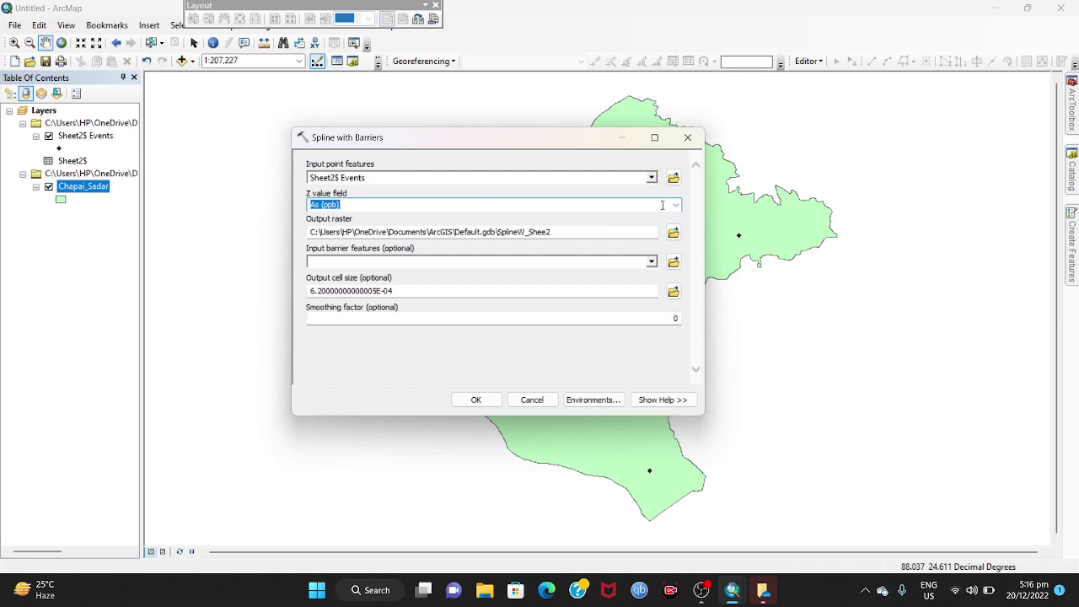
Step: Set the interpolation's output raster to csbarrier in the desktop folder that contains CT_151222
left_click(672, 232)
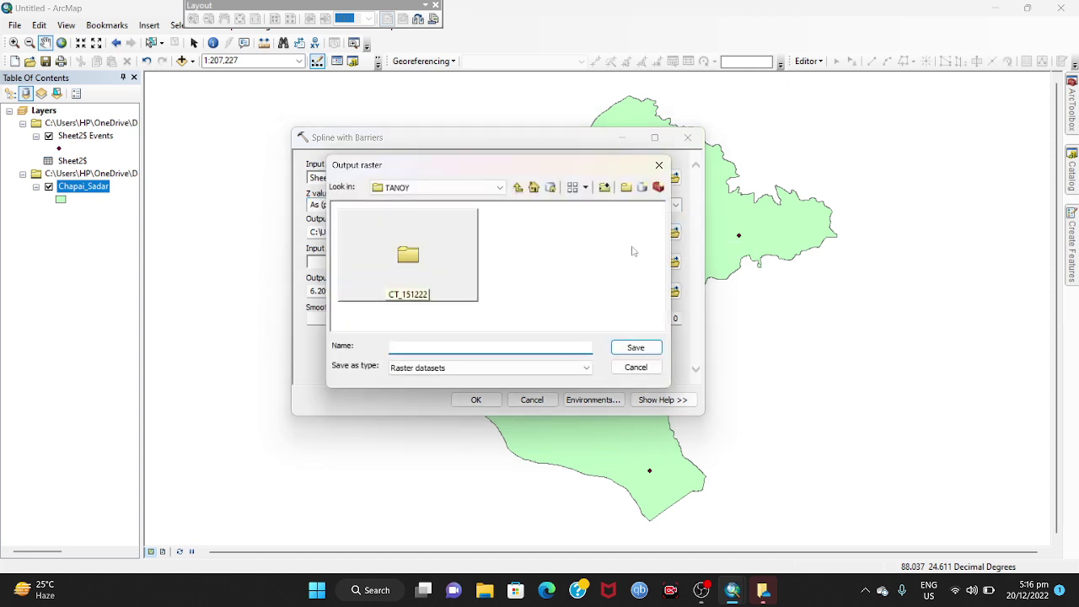
left_click(518, 187)
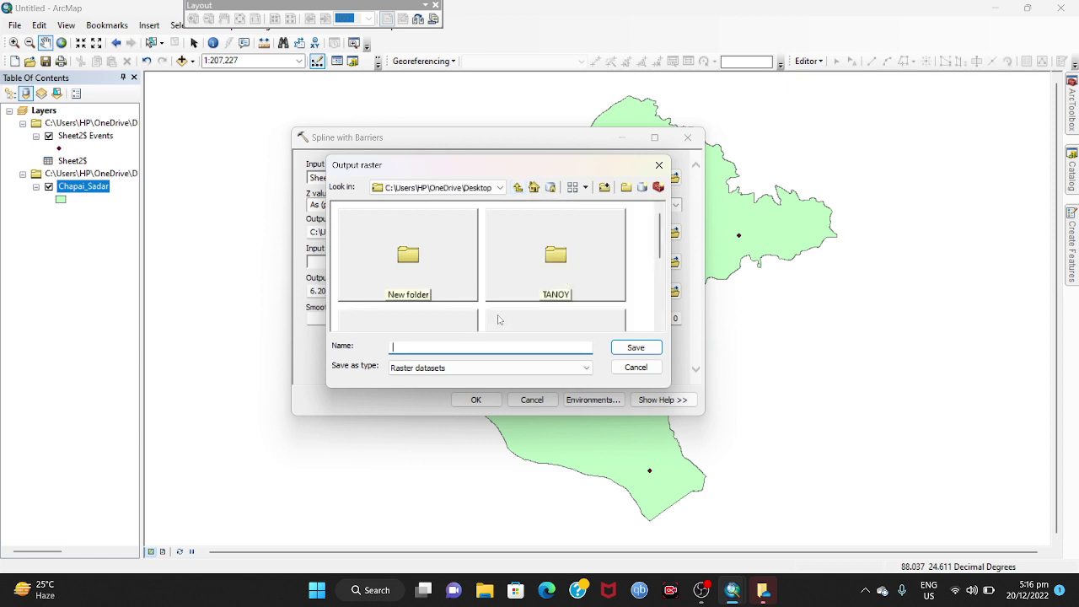
left_click(523, 285)
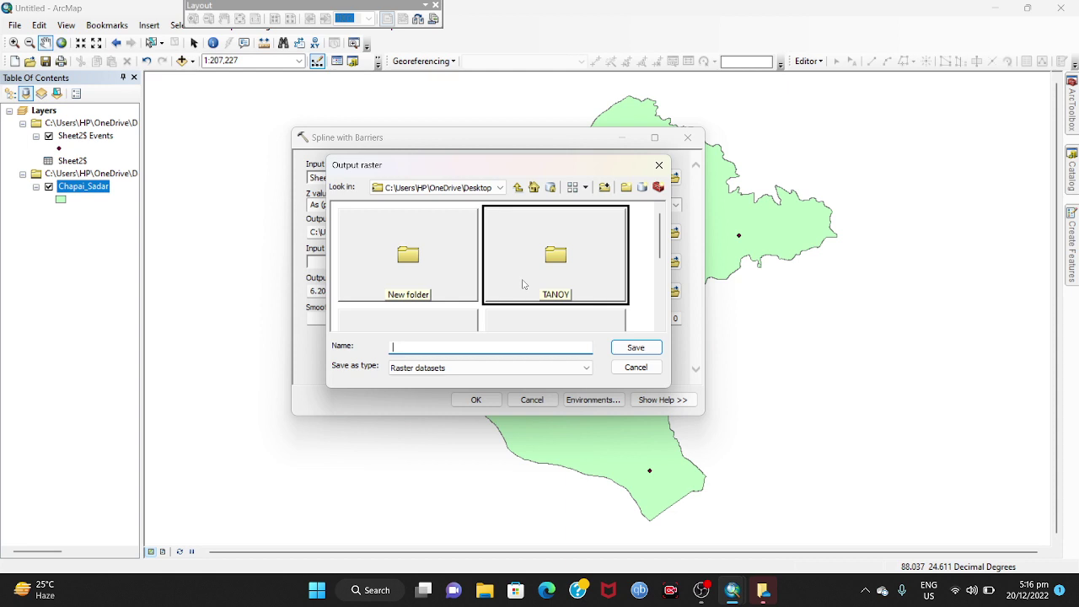
double_click(523, 285)
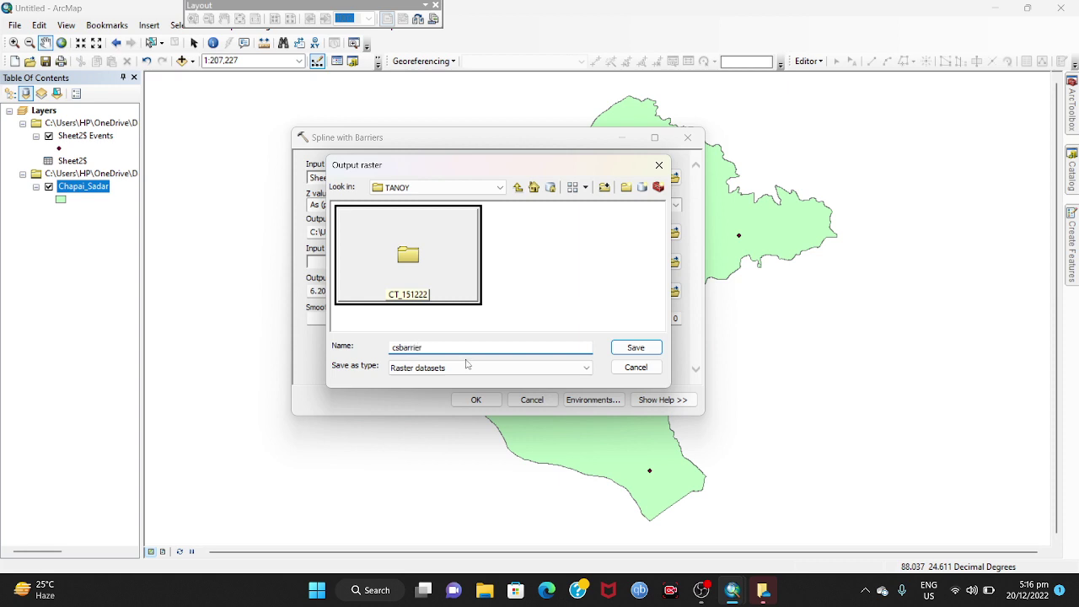
left_click(631, 347)
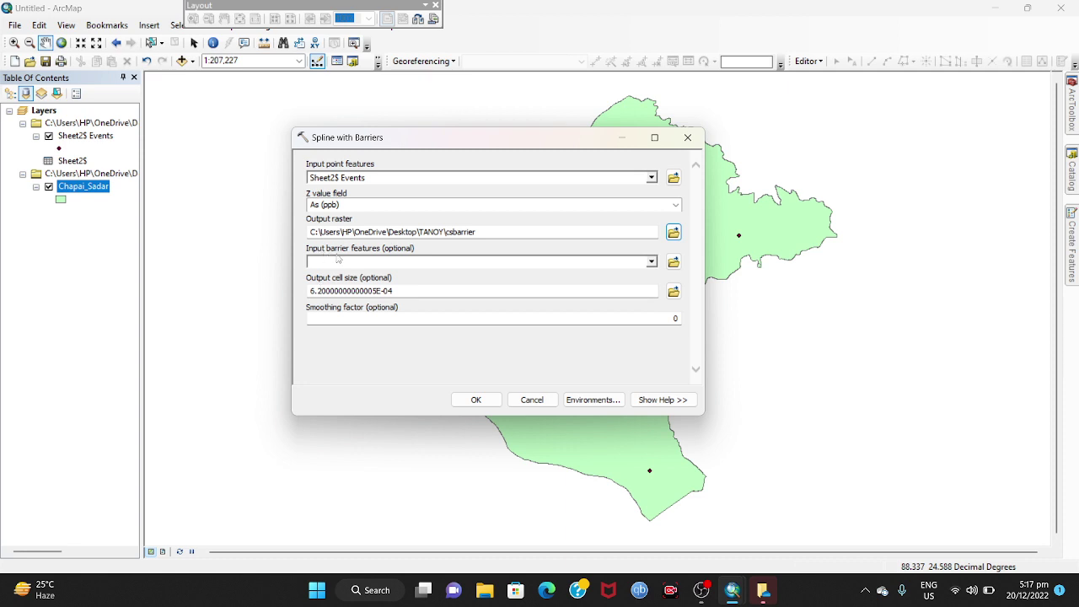
Step: Use Chapai_Sadar as the input barrier features and run the Spline with Barriers interpolation
left_click(652, 263)
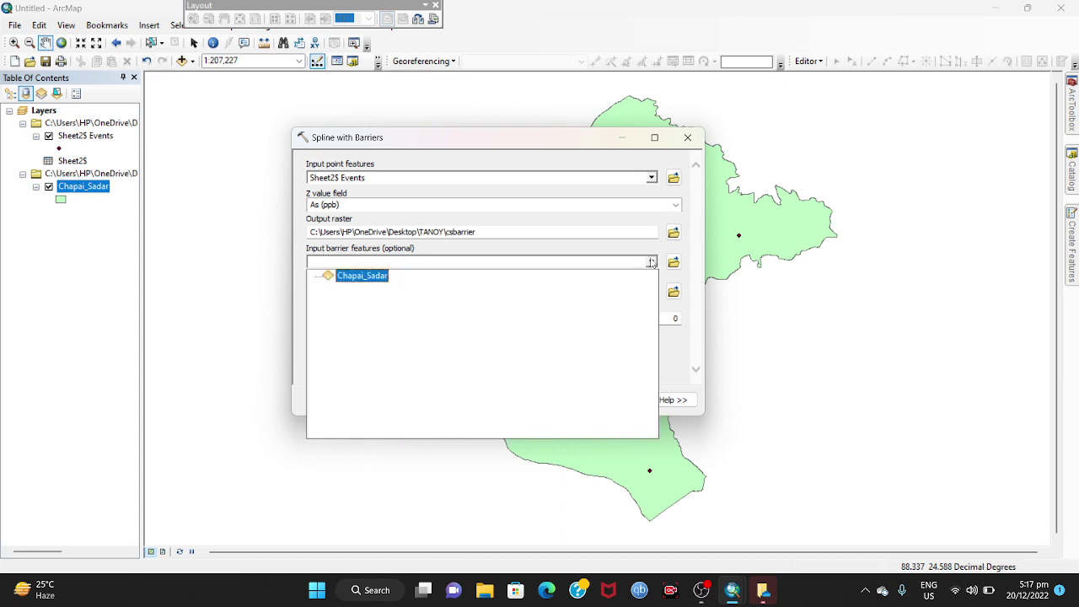
left_click(346, 276)
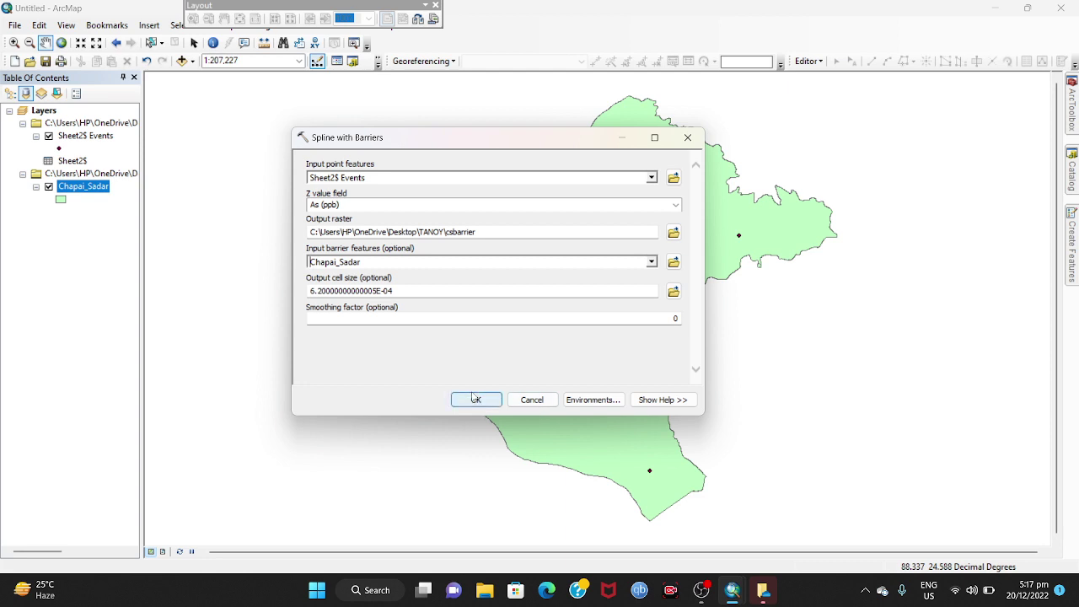
left_click(476, 399)
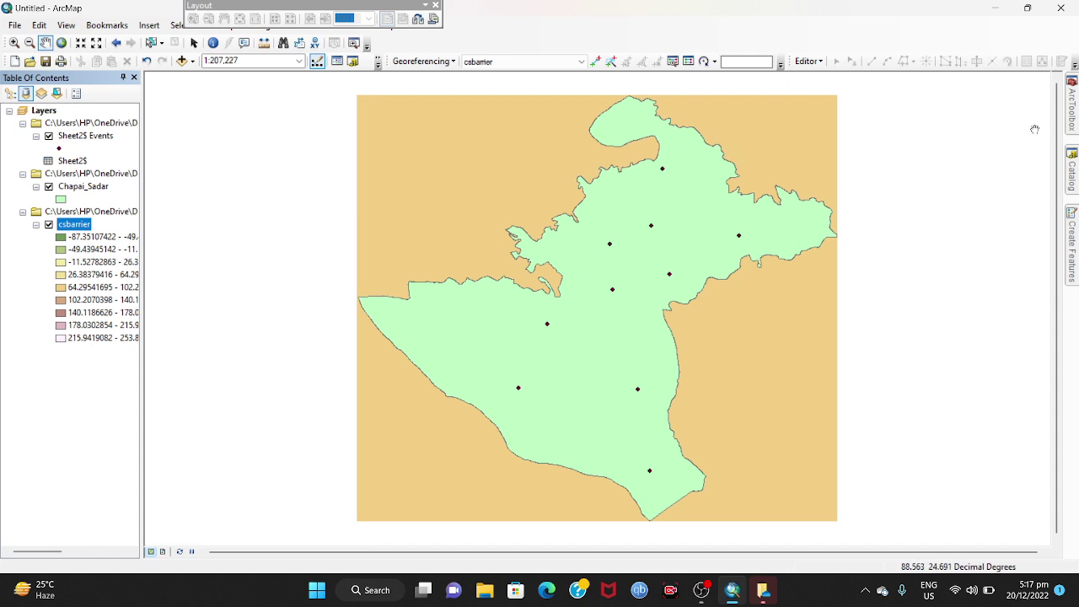
Step: Start Extract by Mask from the Spatial Analyst extraction tools, with csbarrier as the input raster and Chapai_Sadar as the mask
left_click(1072, 93)
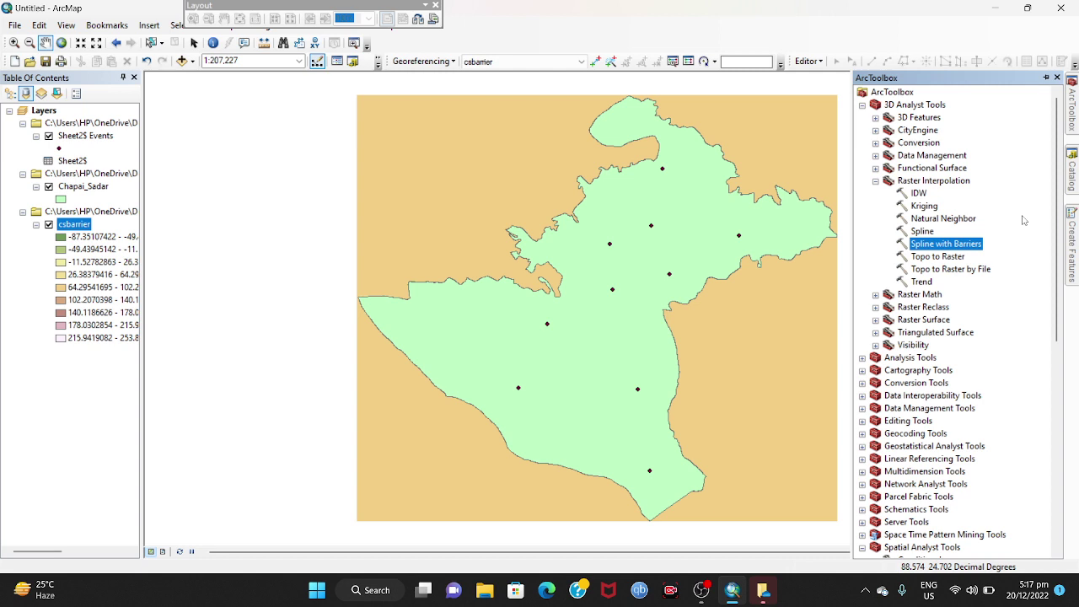
scroll(960, 356, "down", 5)
double_click(960, 357)
scroll(960, 356, "down", 1)
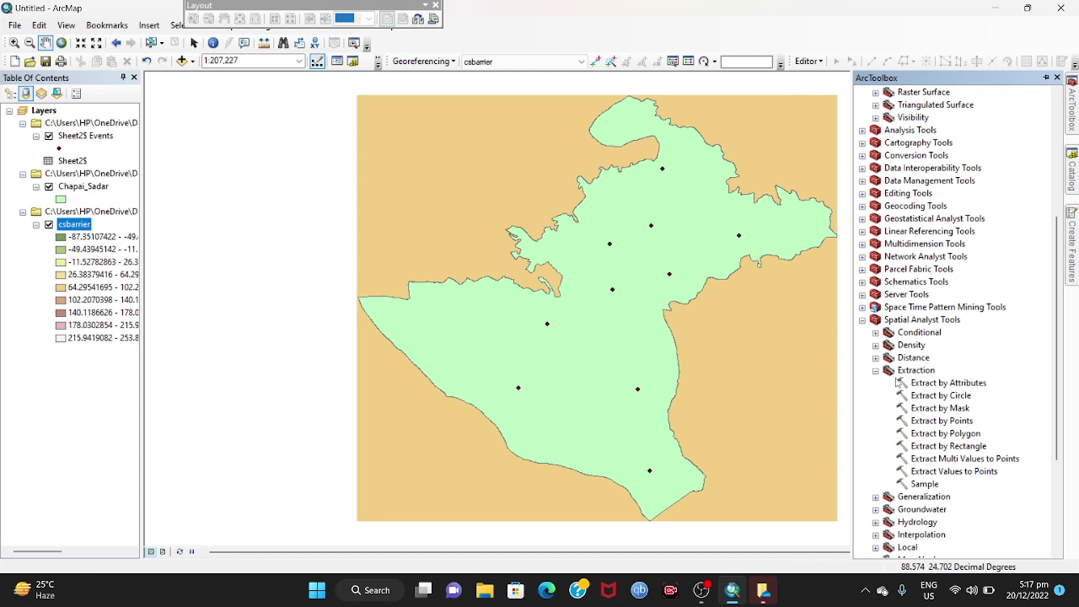
double_click(925, 410)
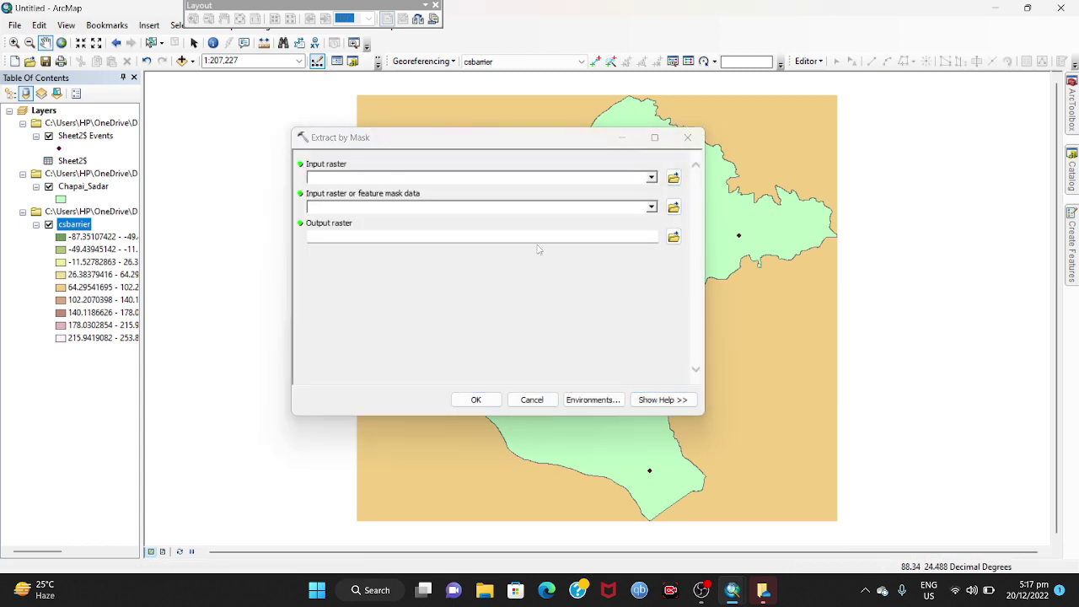
left_click(651, 178)
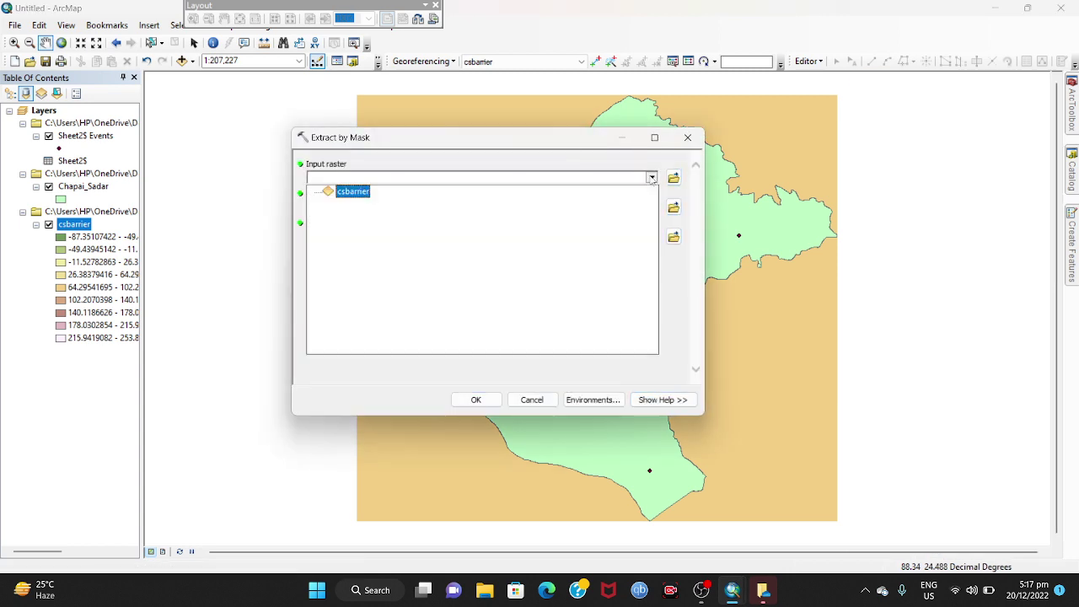
left_click(368, 192)
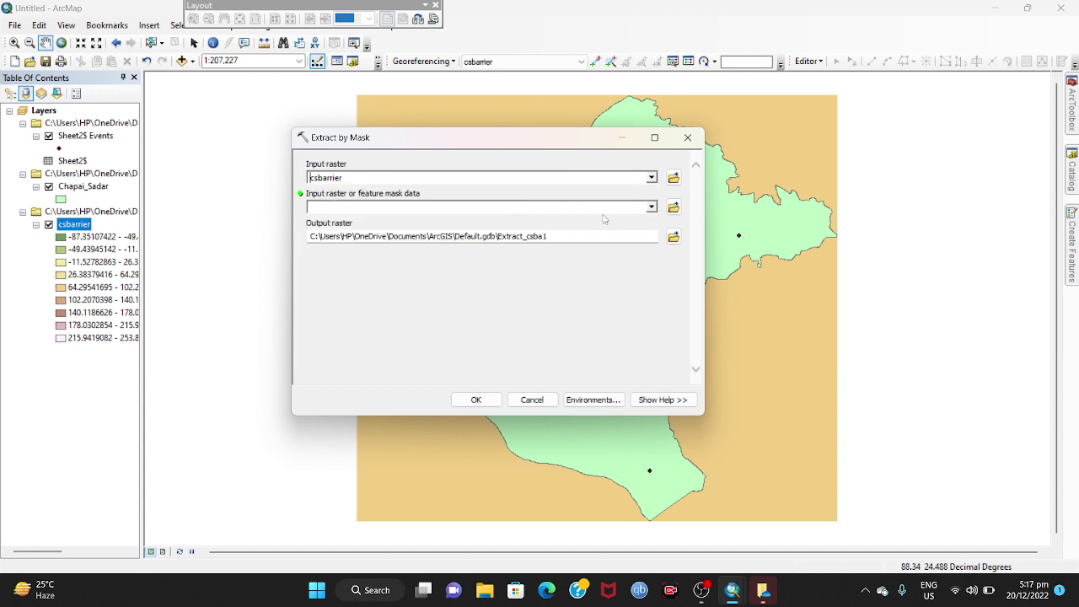
left_click(651, 207)
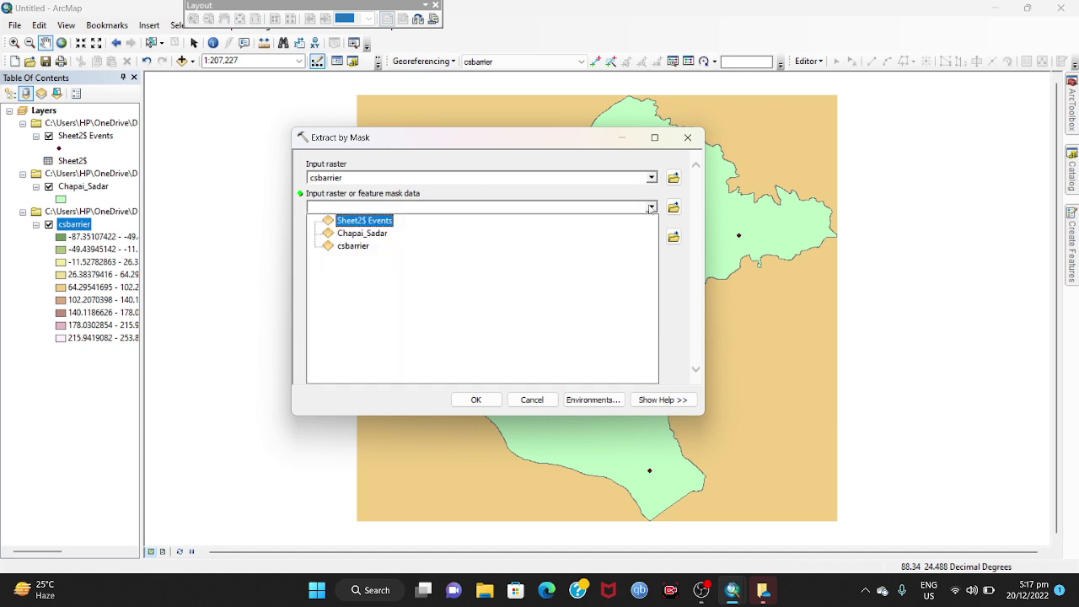
left_click(371, 237)
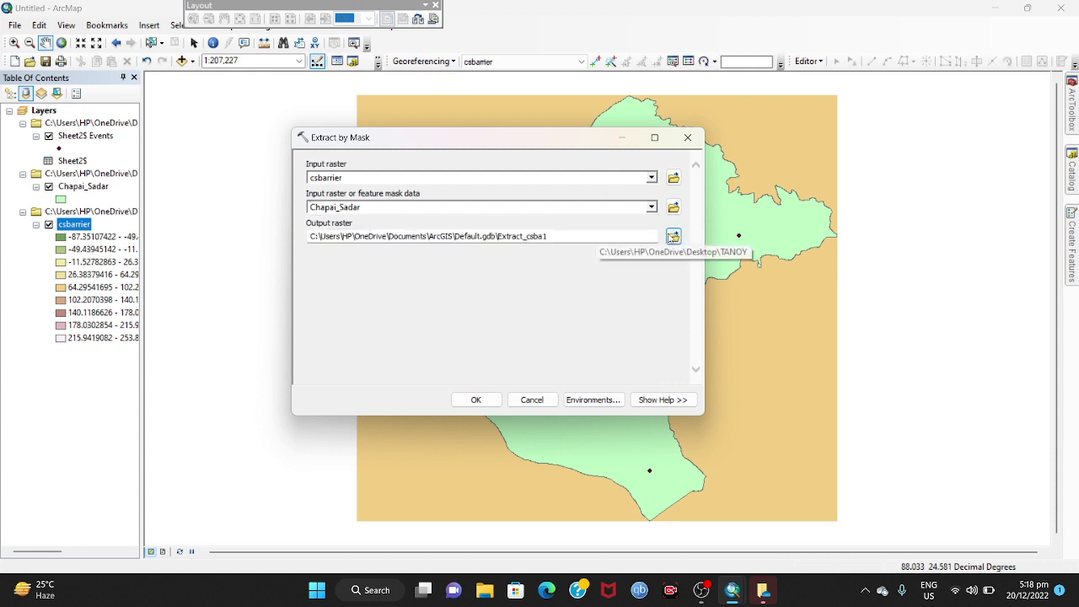
Step: Name the extraction's output raster csmask, in the same folder as csbarrier, and run the tool
left_click(672, 238)
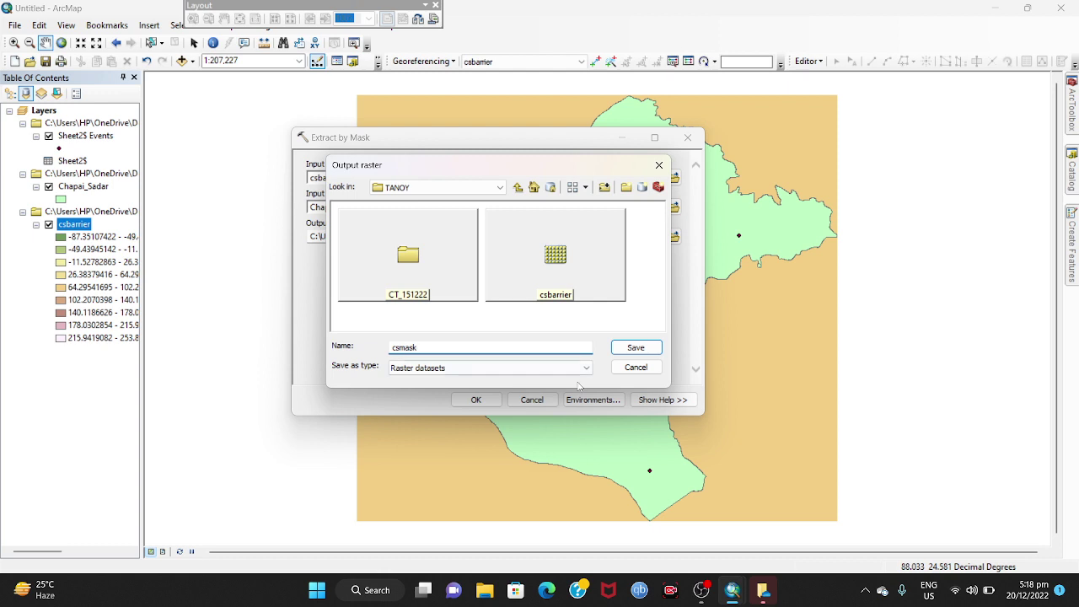
left_click(625, 352)
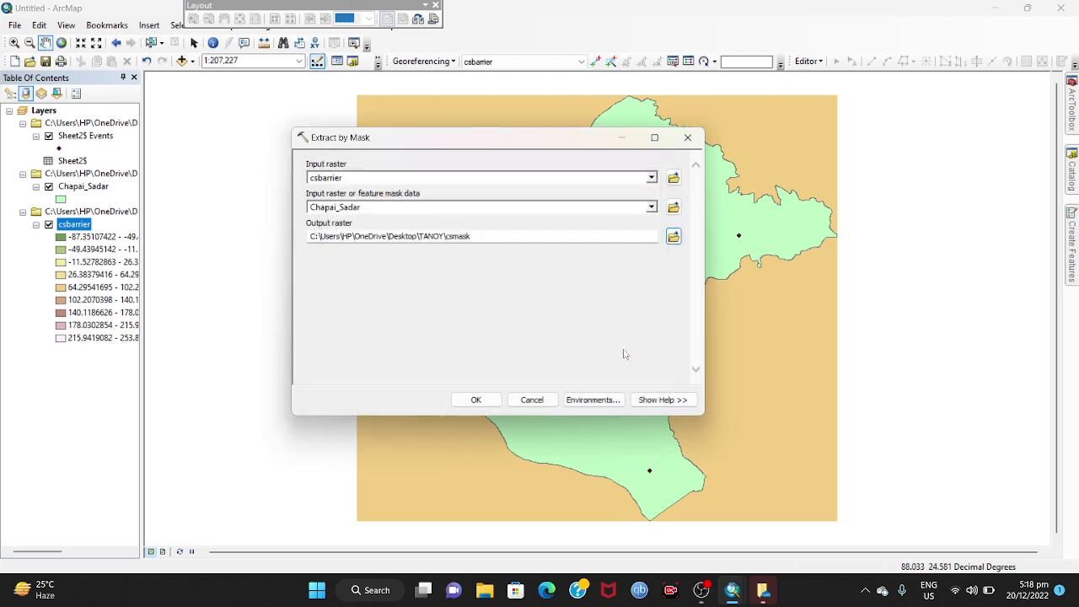
left_click(489, 401)
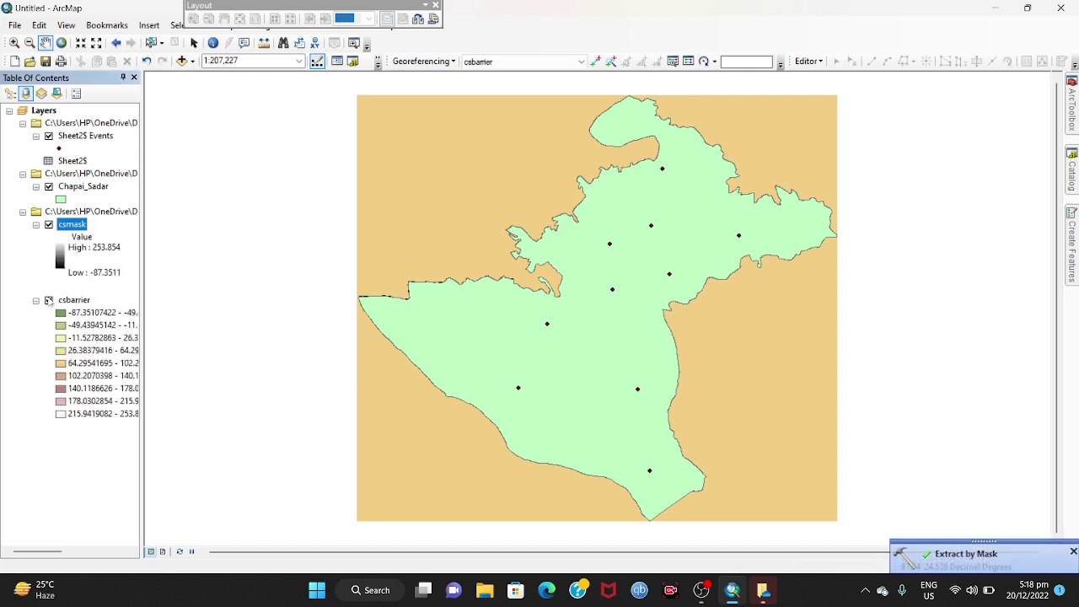
Step: Hide the csbarrier and Chapai_Sadar layers on the map
left_click(49, 300)
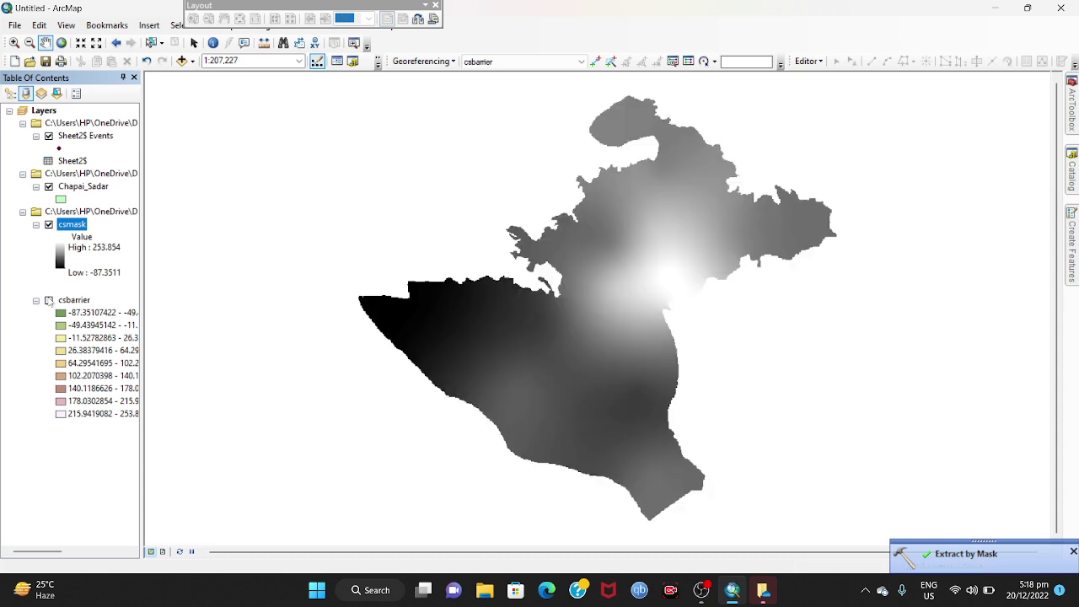
left_click(49, 186)
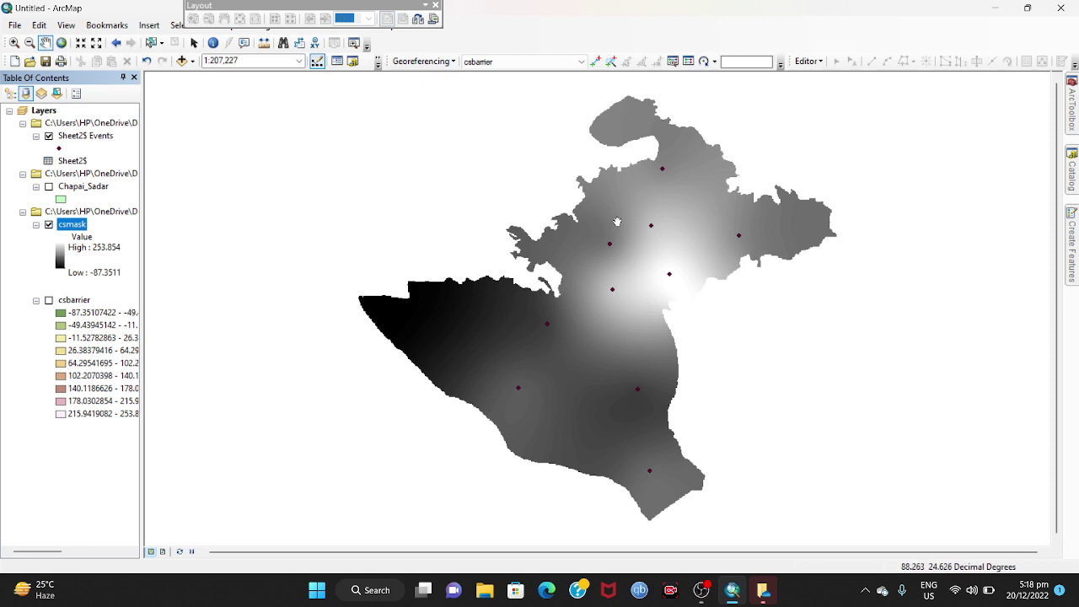
Step: Symbolize the csmask layer as classified, with 10 classes and the green-yellow-red color ramp
right_click(66, 227)
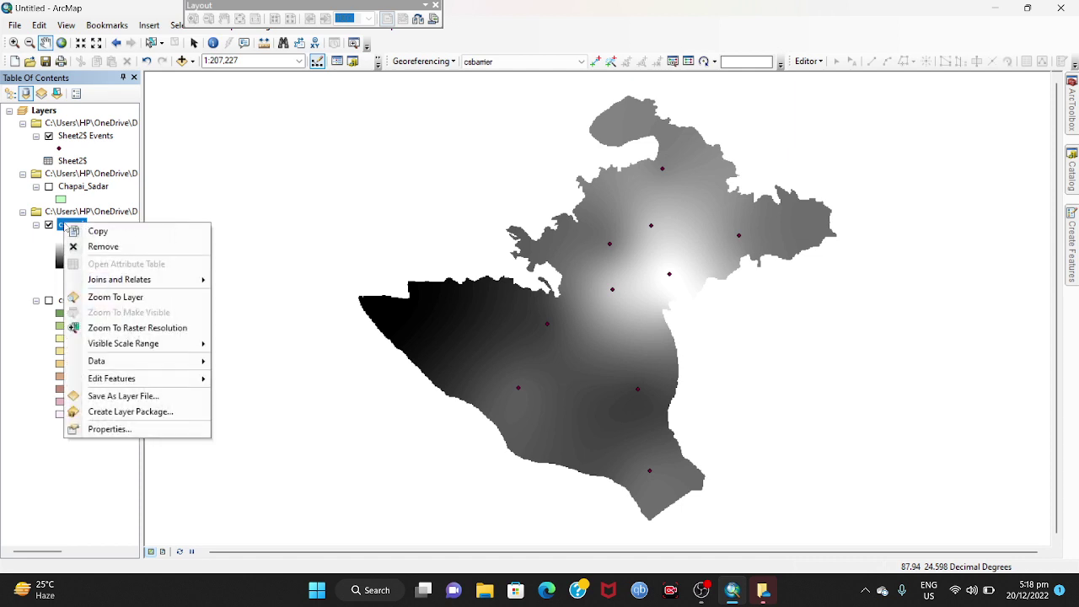
left_click(96, 430)
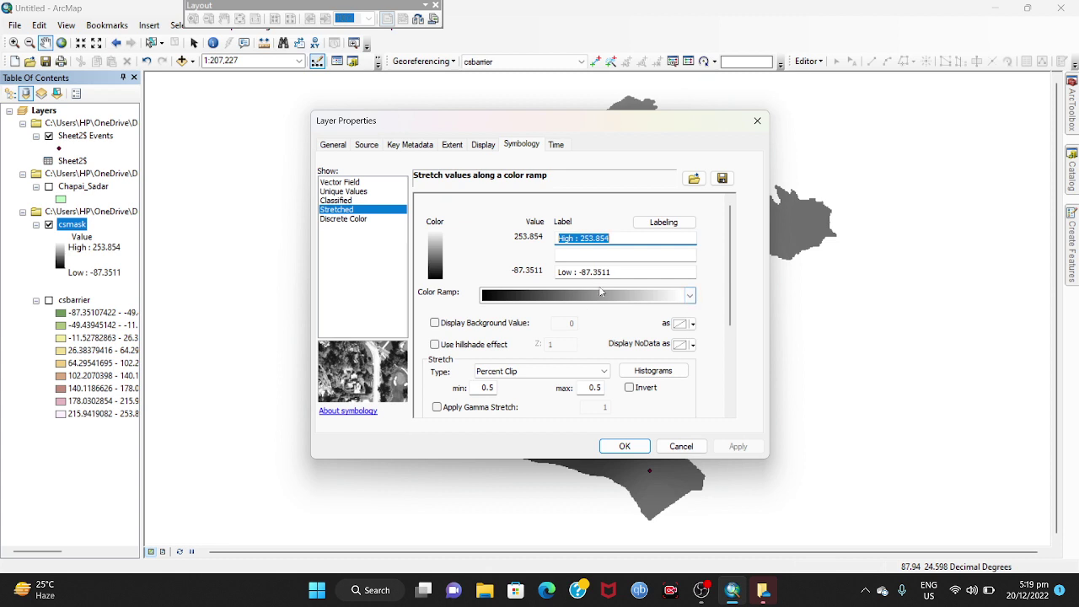
left_click(336, 200)
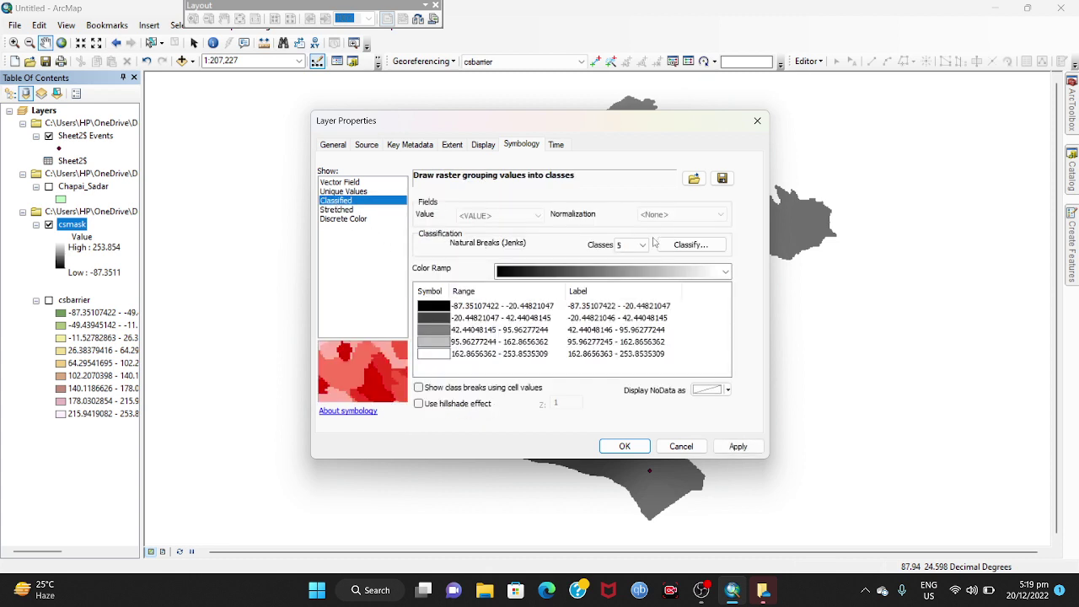
left_click(643, 245)
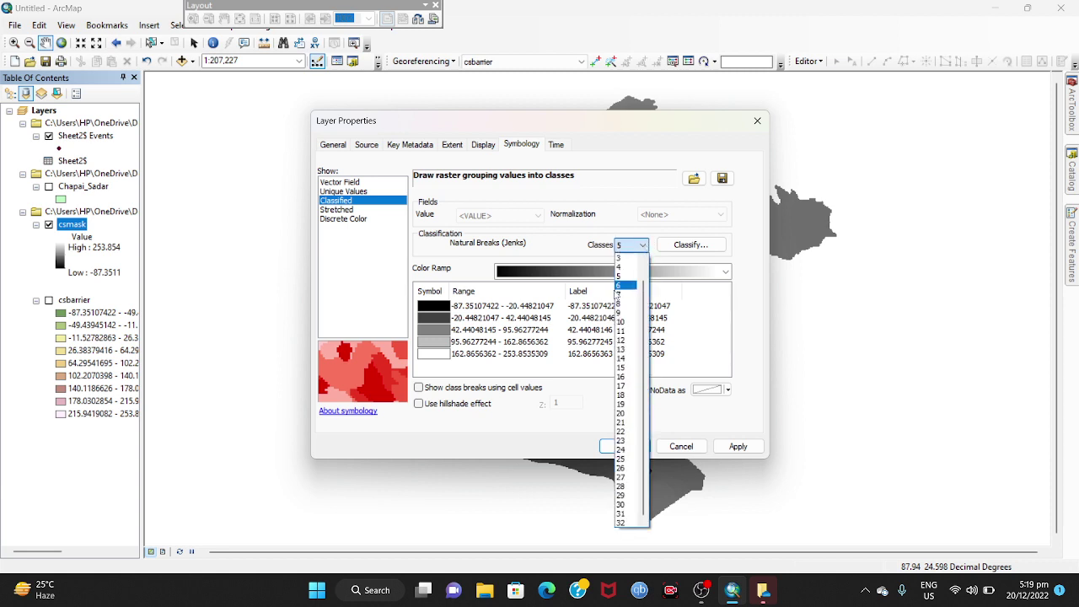
left_click(622, 323)
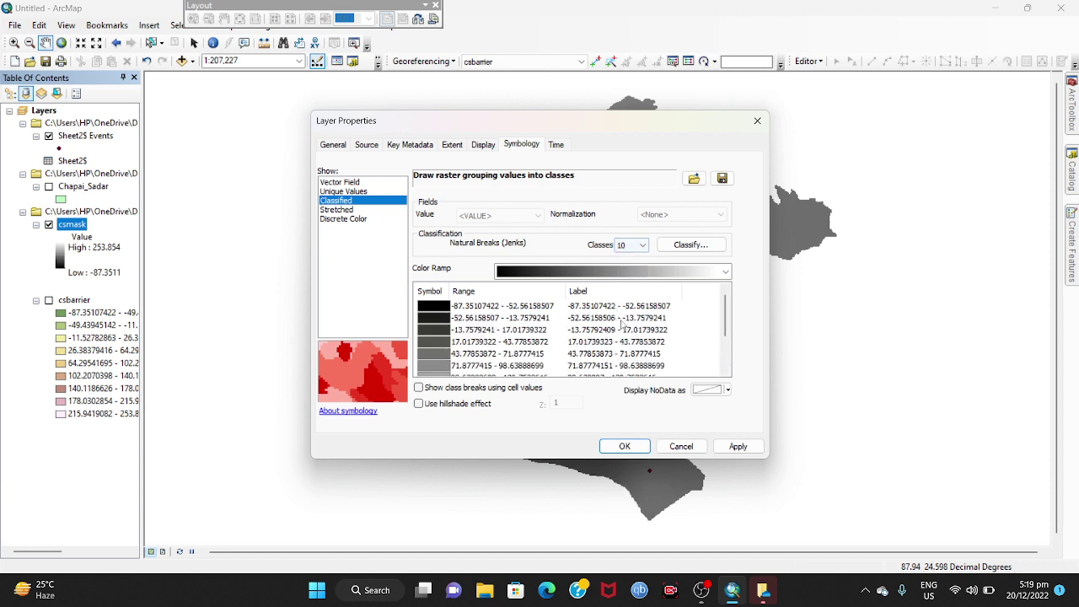
left_click(724, 273)
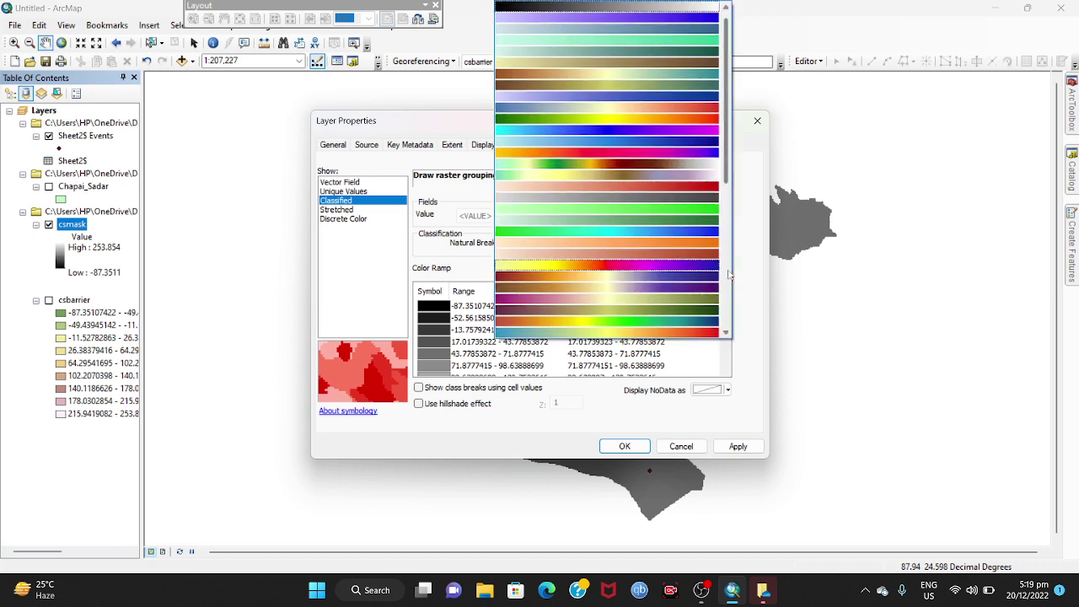
left_click(640, 119)
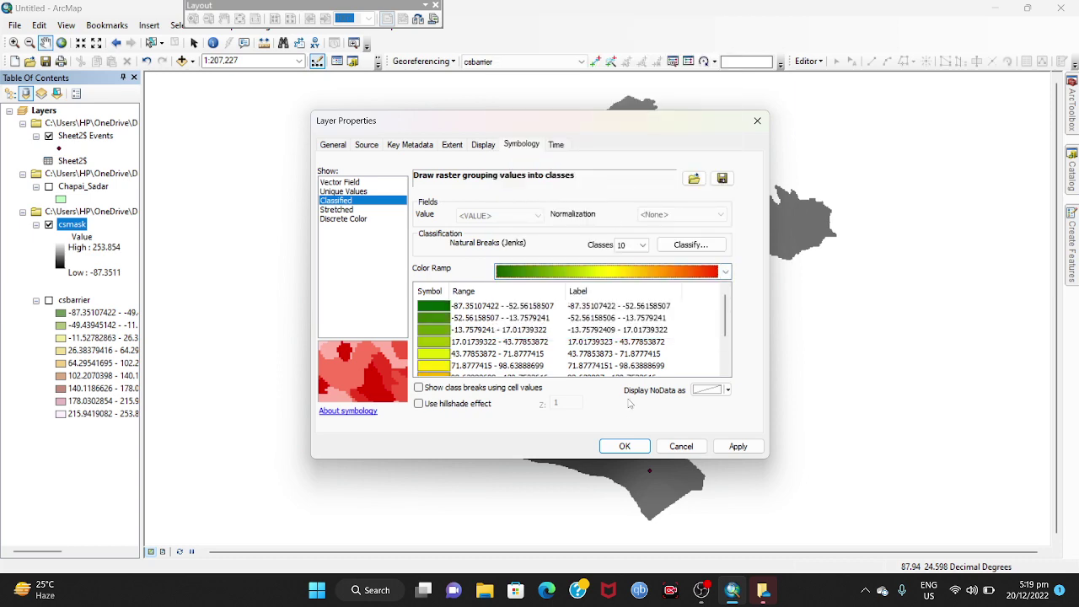
left_click(625, 444)
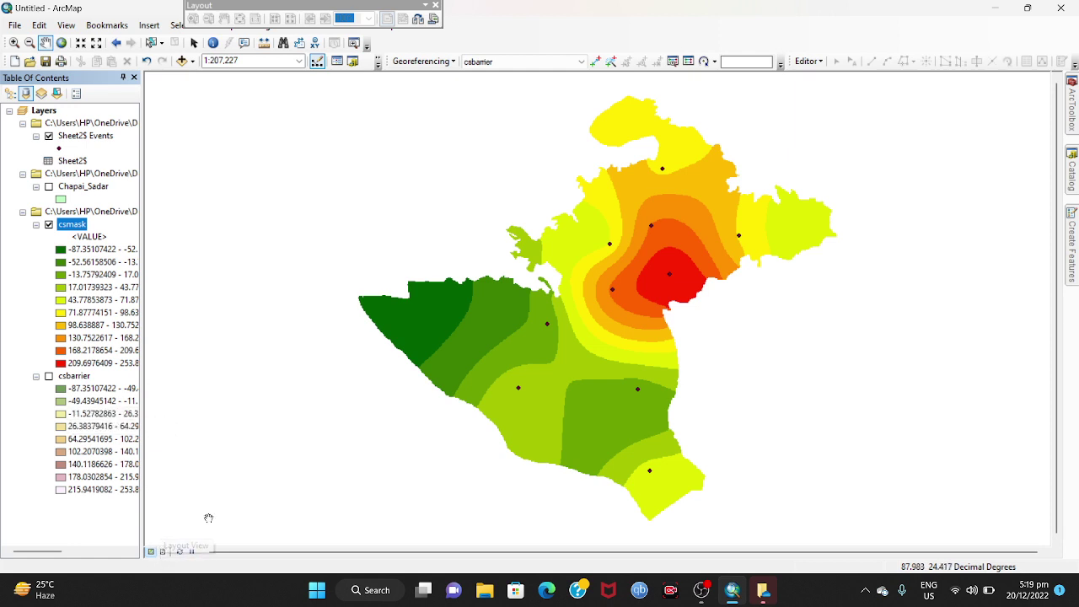
Step: Switch to the page layout and insert the map title "Arsenic Concentration Map of Chapainawabganj District"
left_click(163, 552)
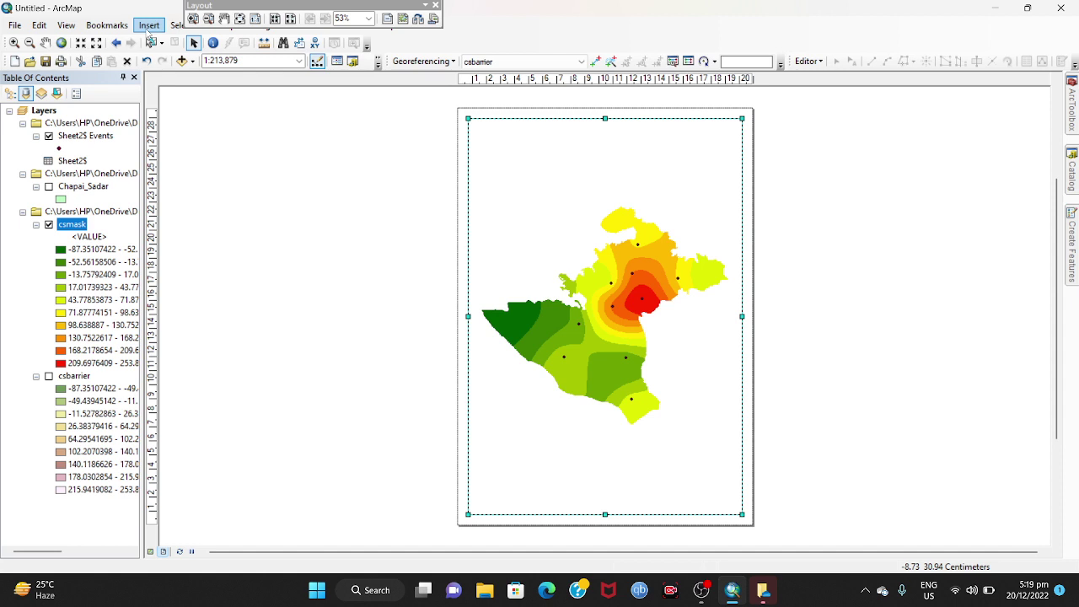
left_click(149, 26)
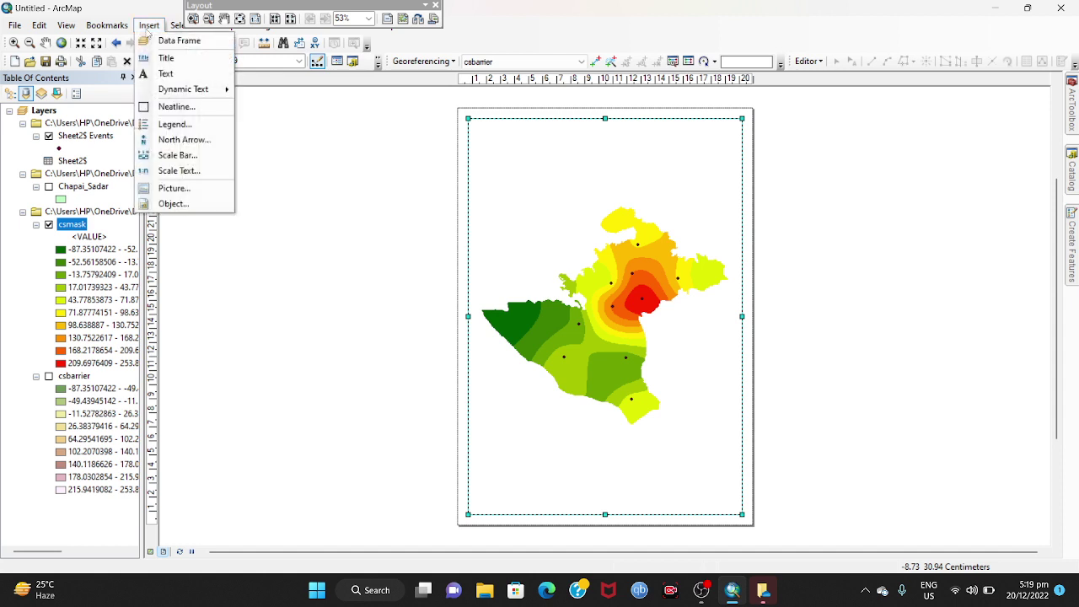
left_click(166, 58)
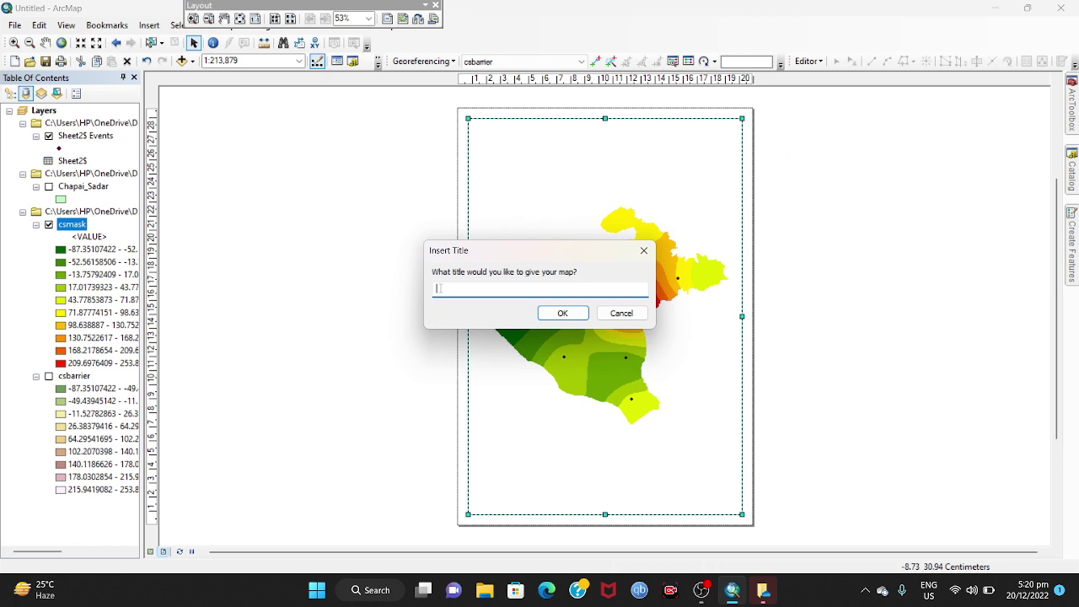
type("Arsenic Concentration Map of Cha")
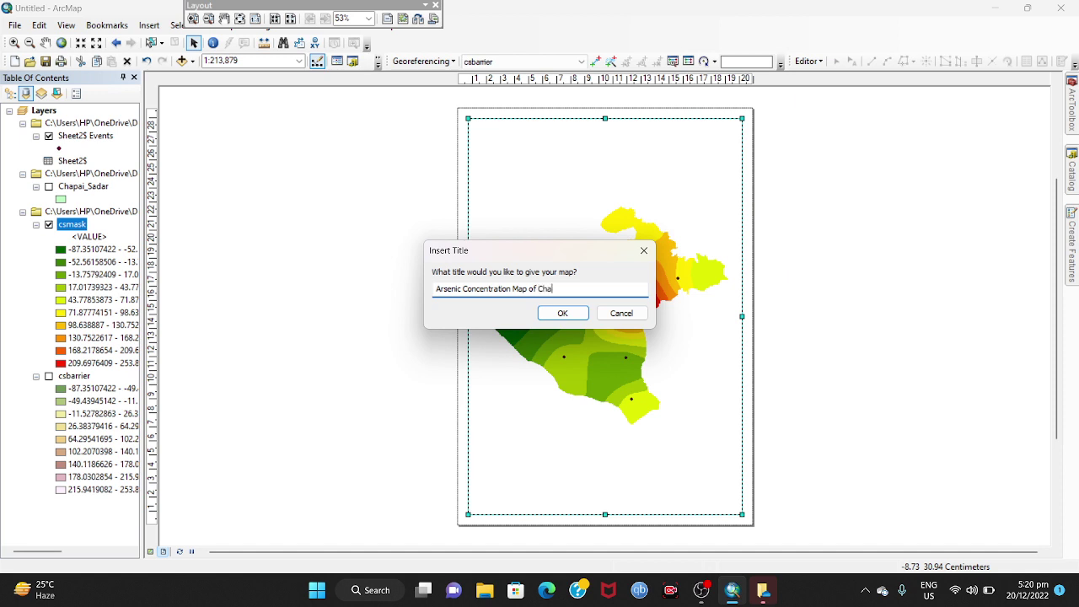
type("painawabganj District")
left_click(556, 312)
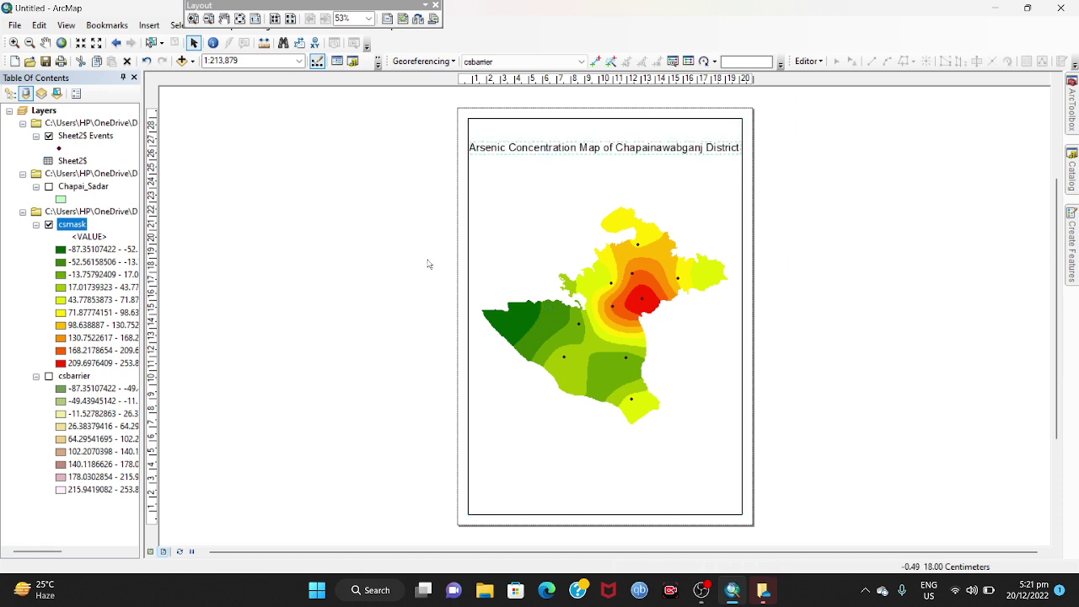
Step: Set the font size of the map title to 18
double_click(677, 150)
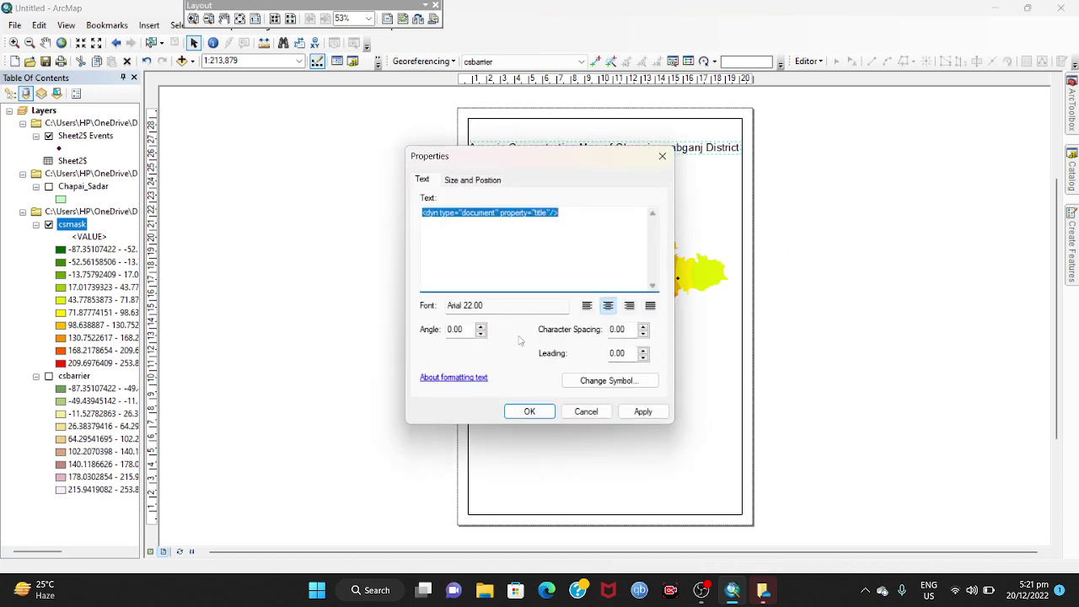
left_click(582, 382)
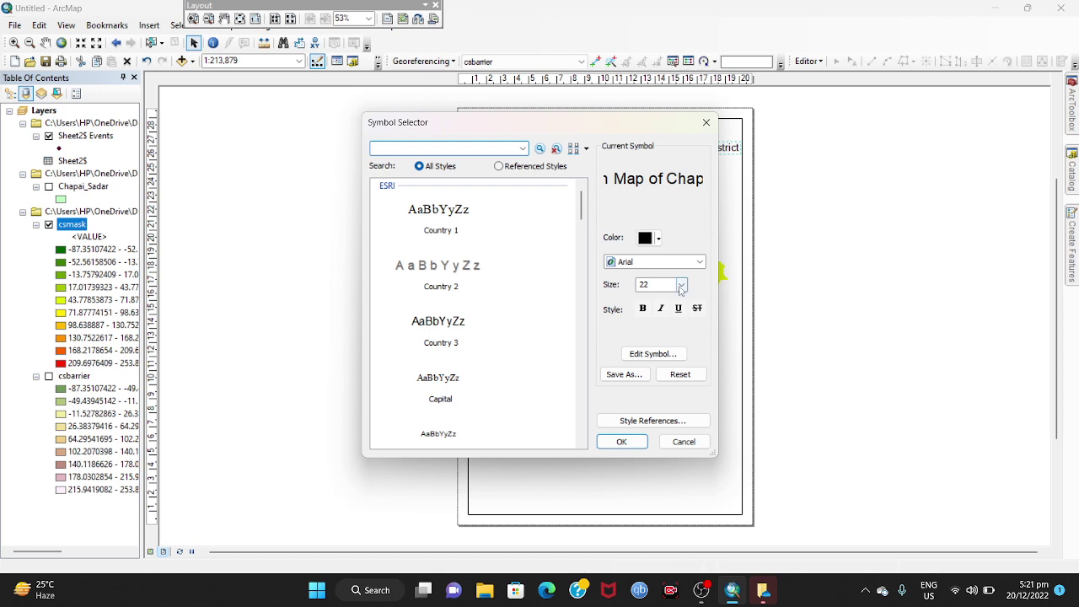
left_click(681, 285)
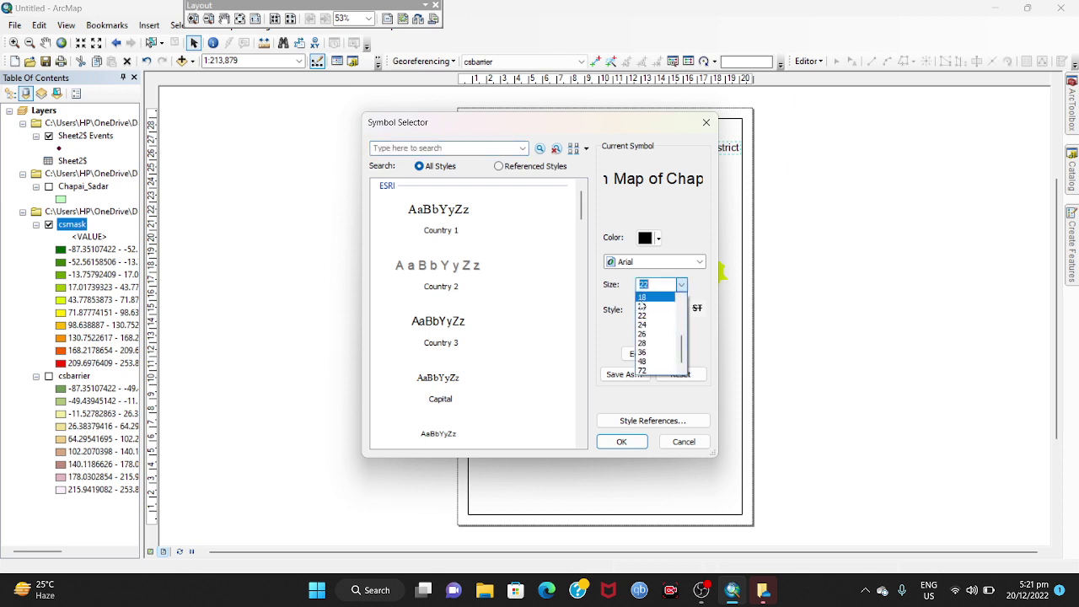
left_click(641, 298)
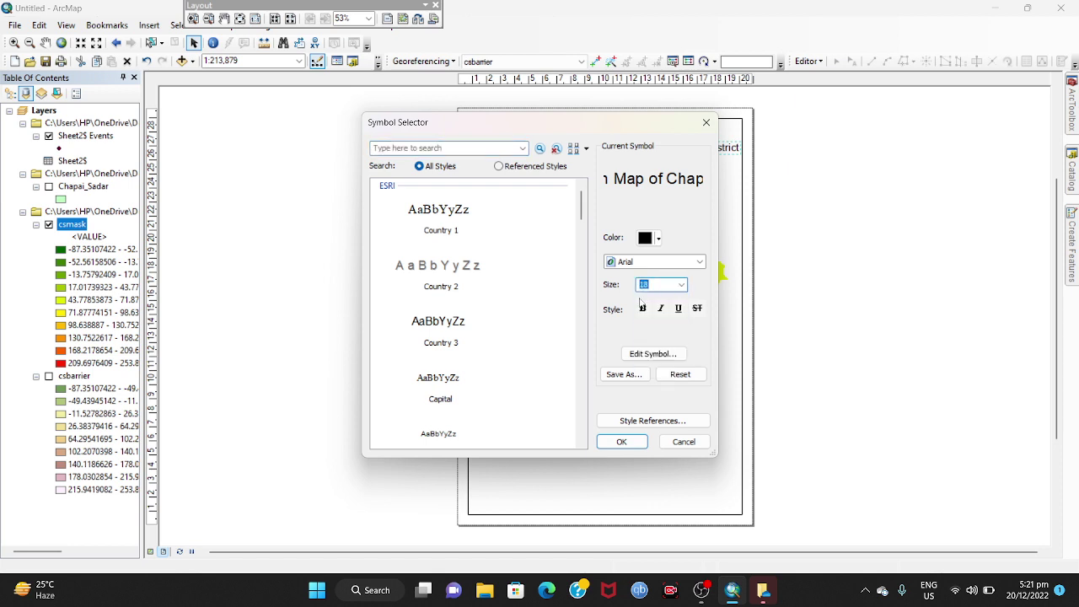
left_click(623, 441)
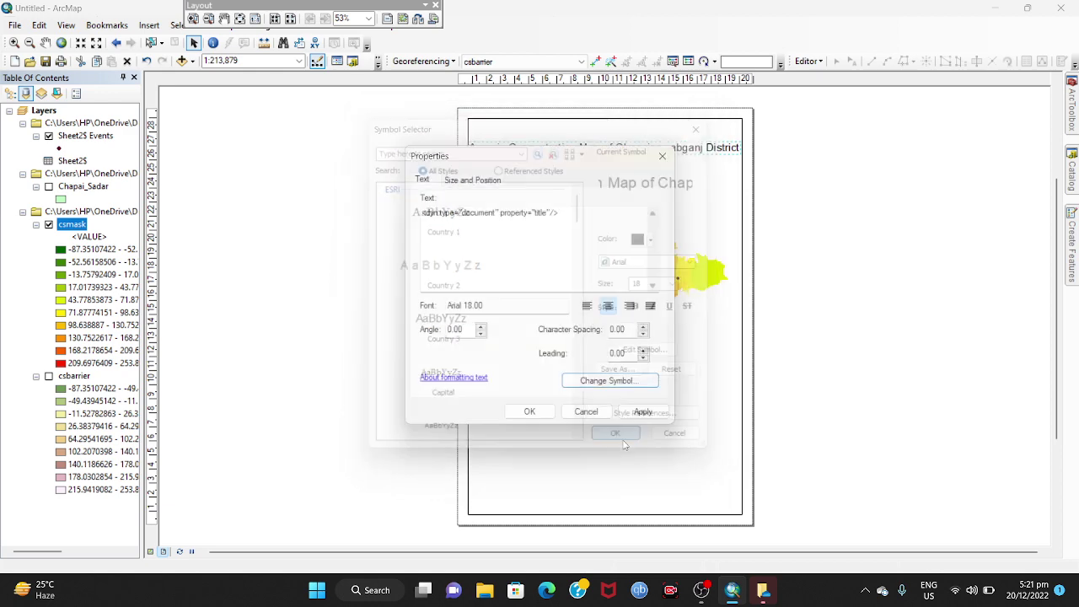
left_click(543, 414)
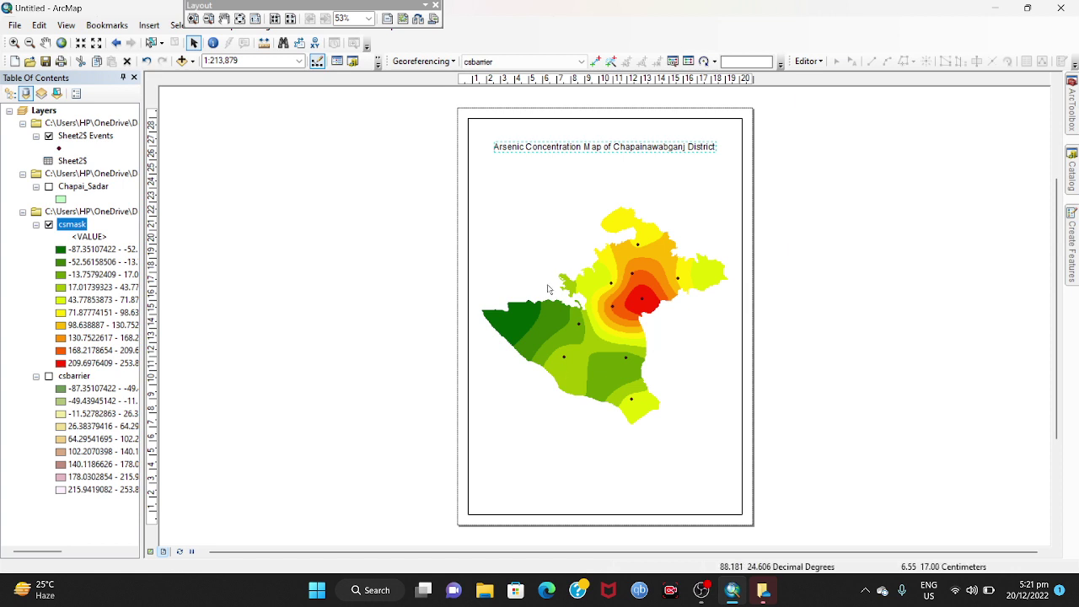
Step: Insert a north arrow in the ESRI North 4 style on the layout
left_click(149, 25)
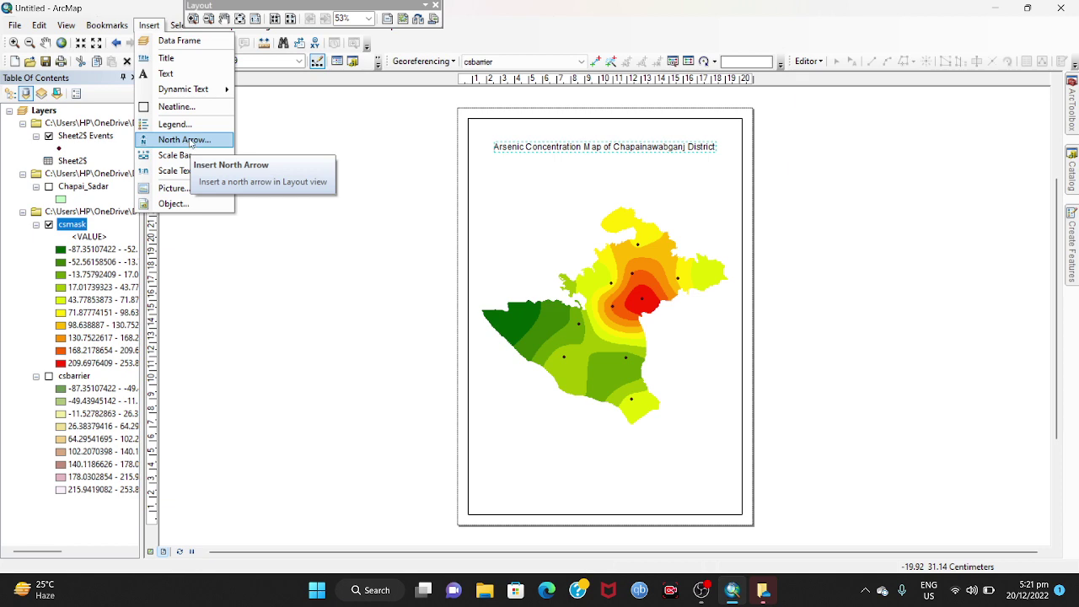
left_click(192, 140)
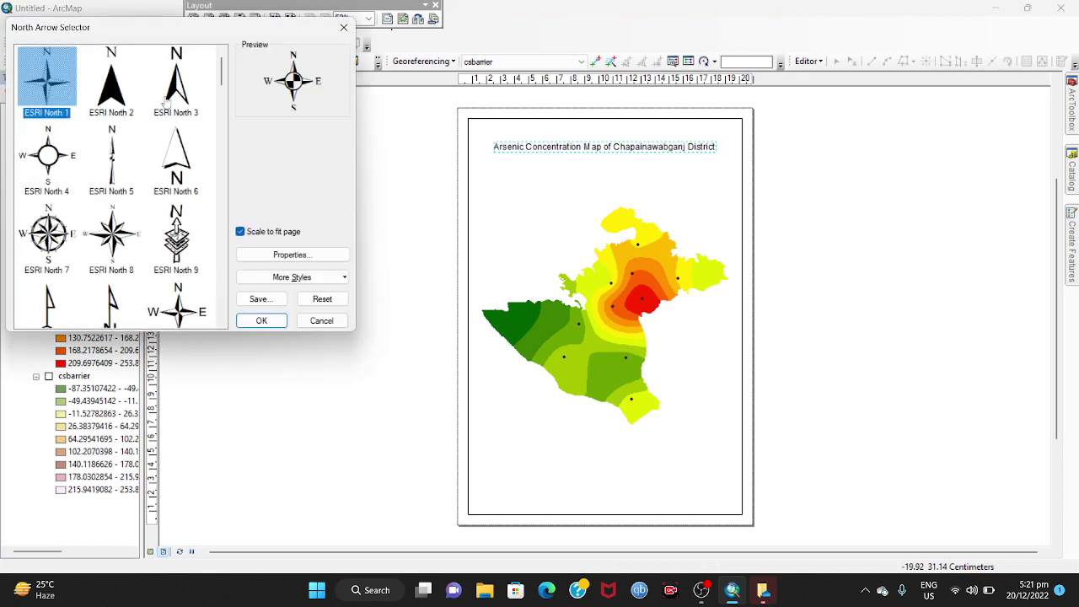
left_click(164, 102)
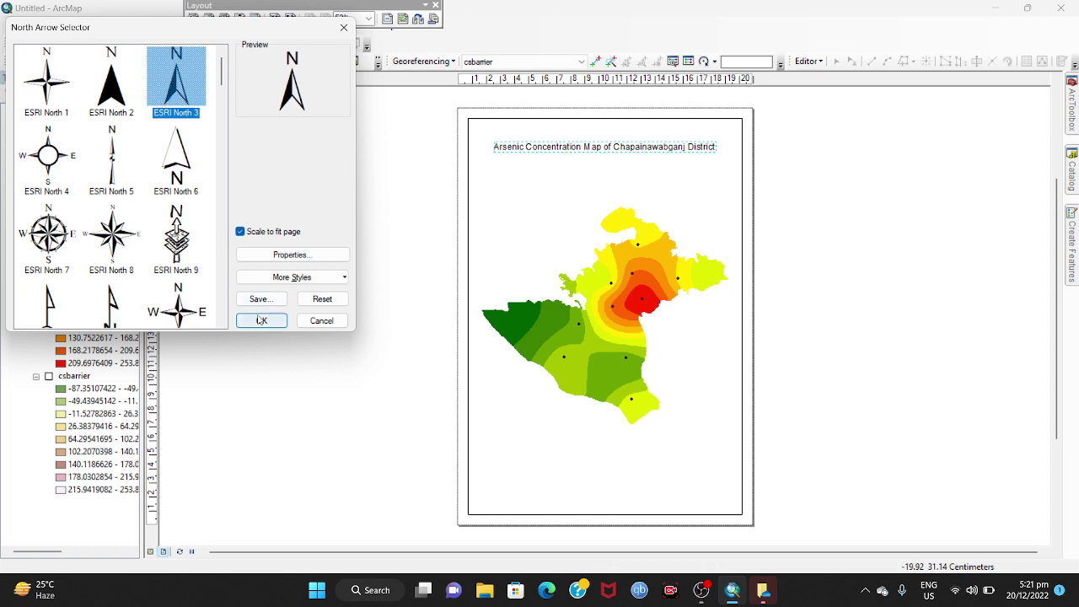
left_click(36, 175)
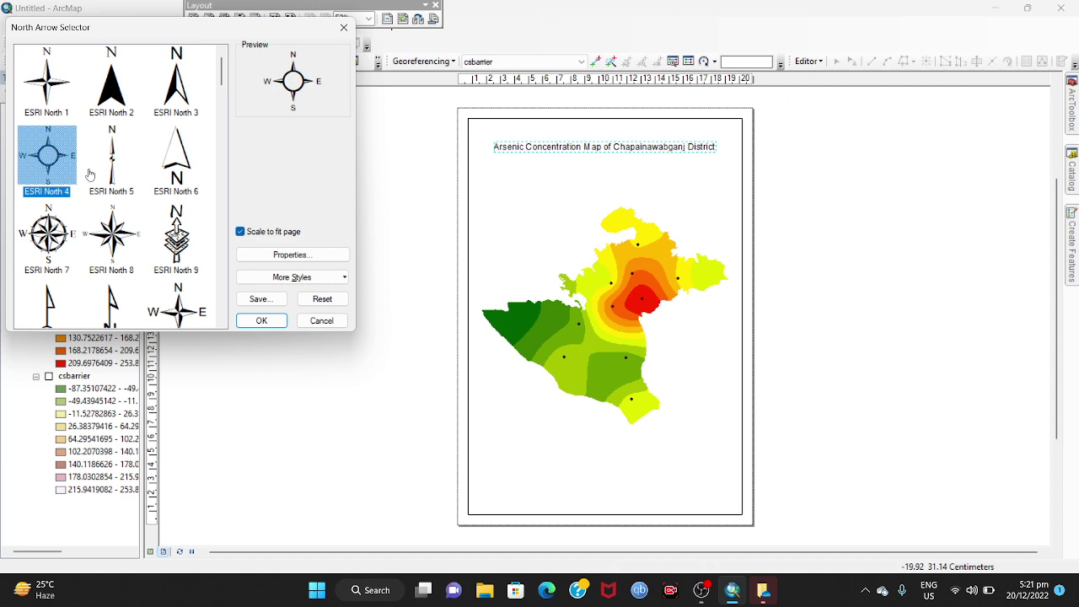
left_click(274, 324)
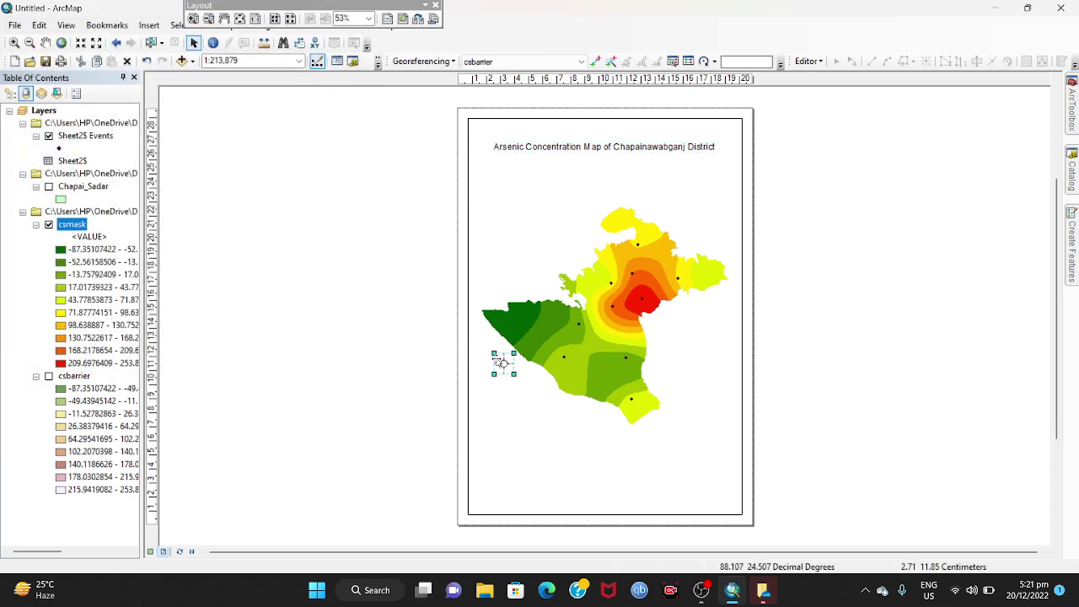
Step: Move the north arrow below the right end of the map title and enlarge it to almost twice its size
left_click_drag(502, 363, 694, 183)
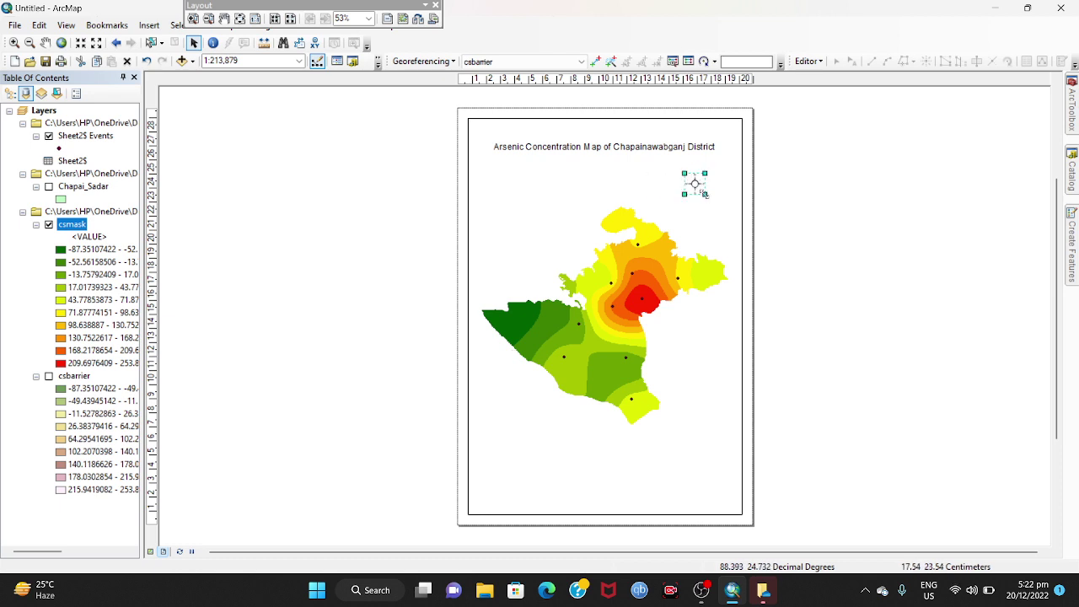
mouse_move(705, 194)
left_mouse_down()
mouse_move(723, 214)
mouse_move(718, 207)
left_mouse_up()
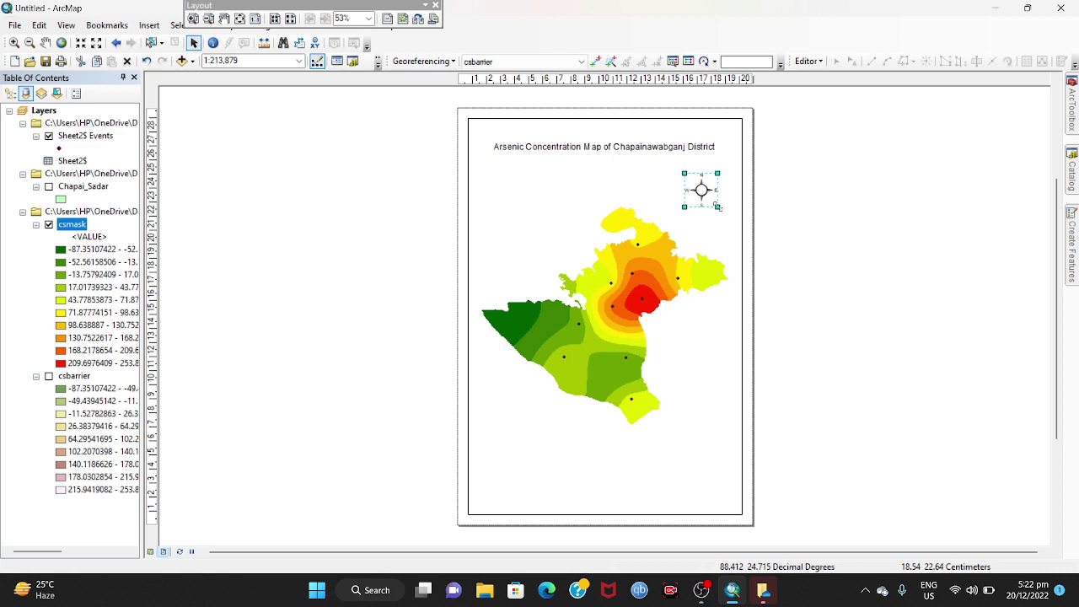
left_click_drag(718, 206, 727, 217)
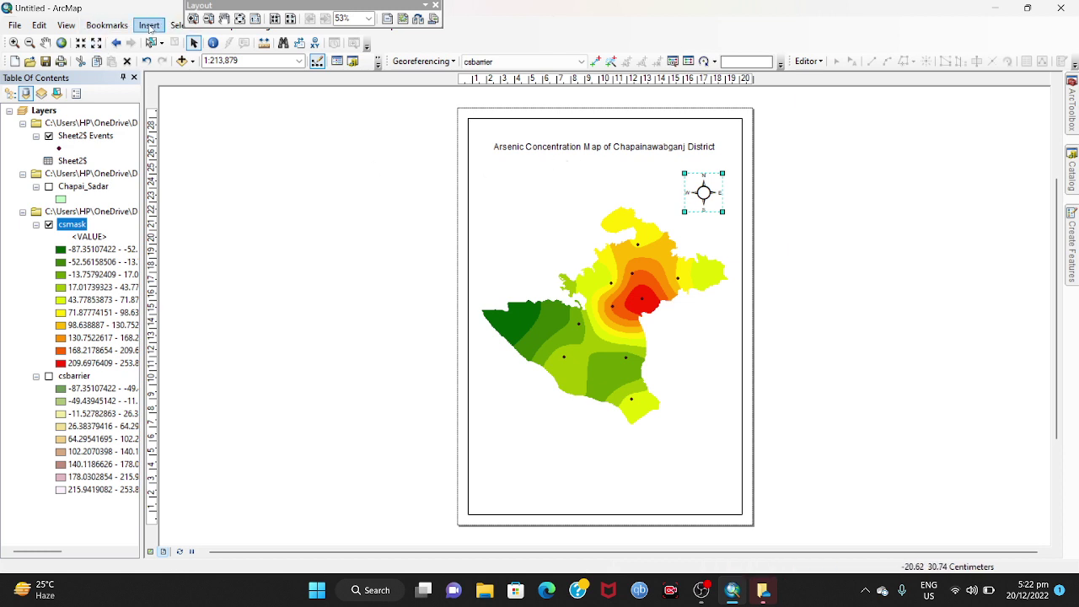
left_click(149, 26)
left_click(198, 123)
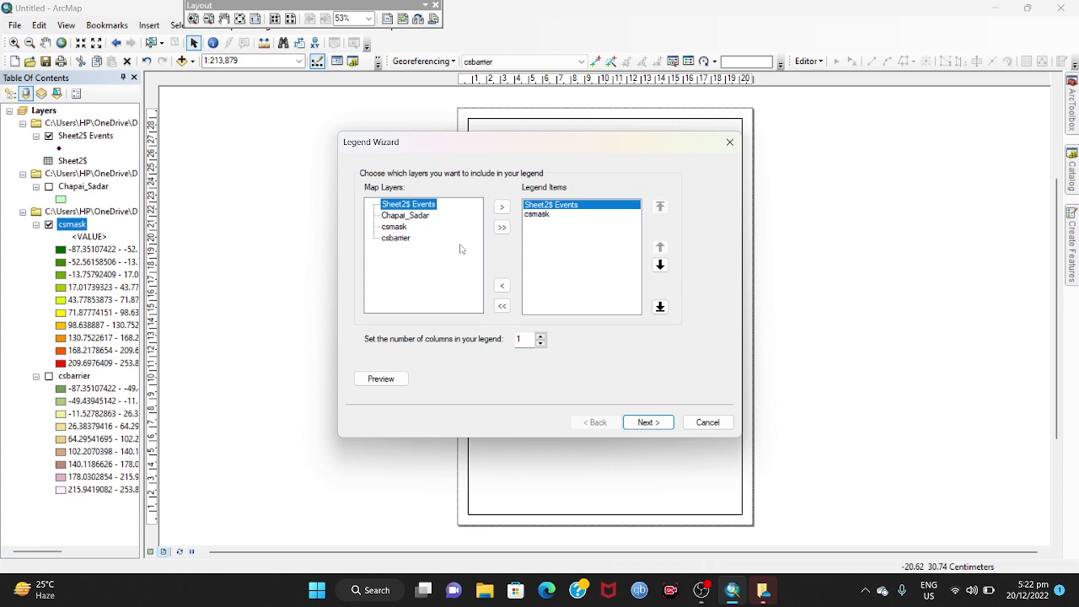
left_click(396, 237)
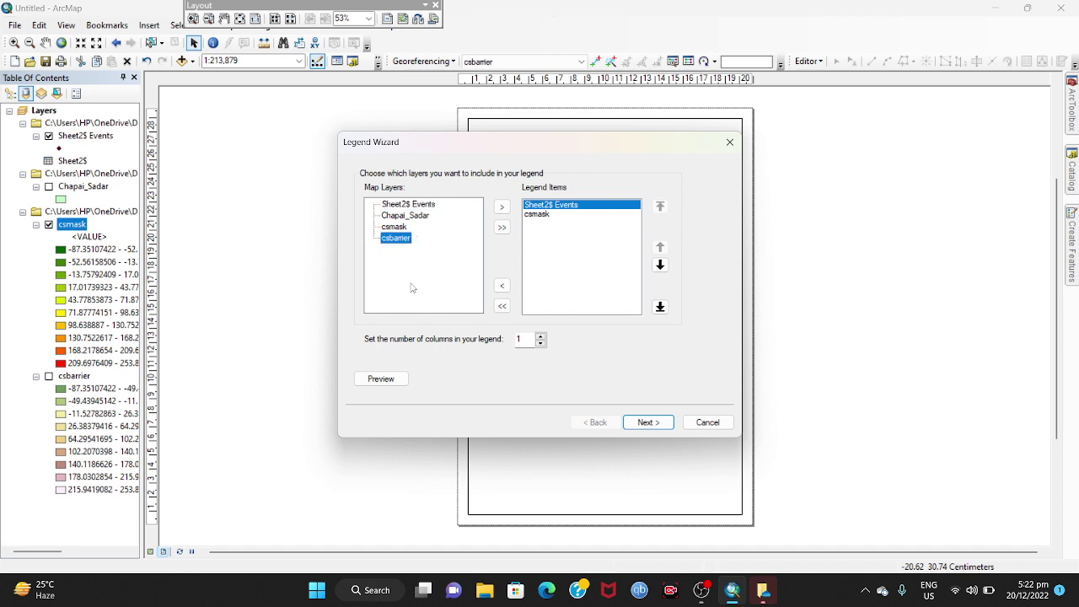
left_click(642, 423)
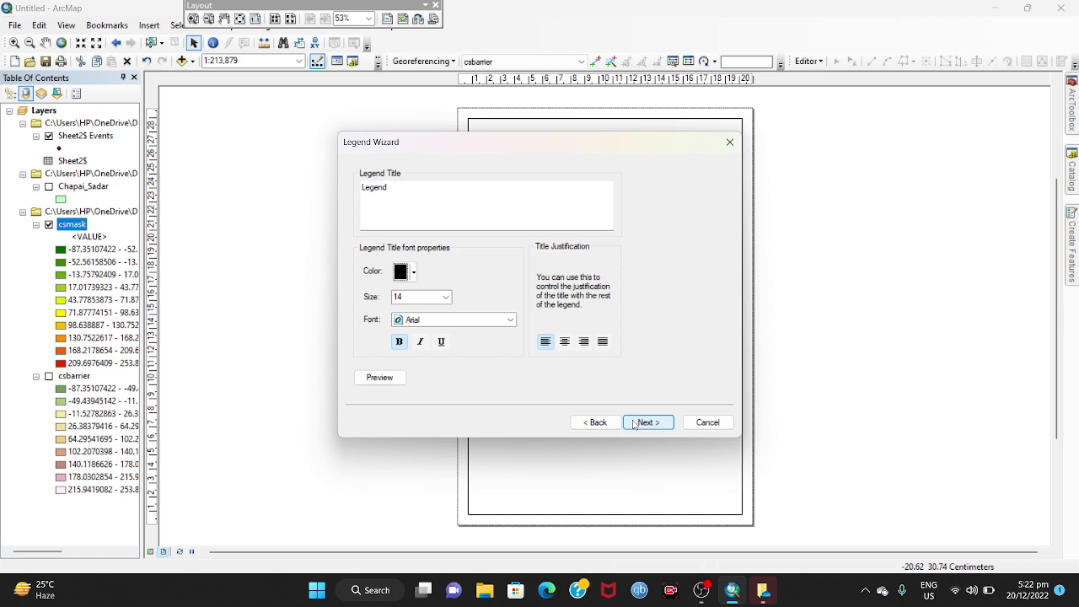
left_click(595, 422)
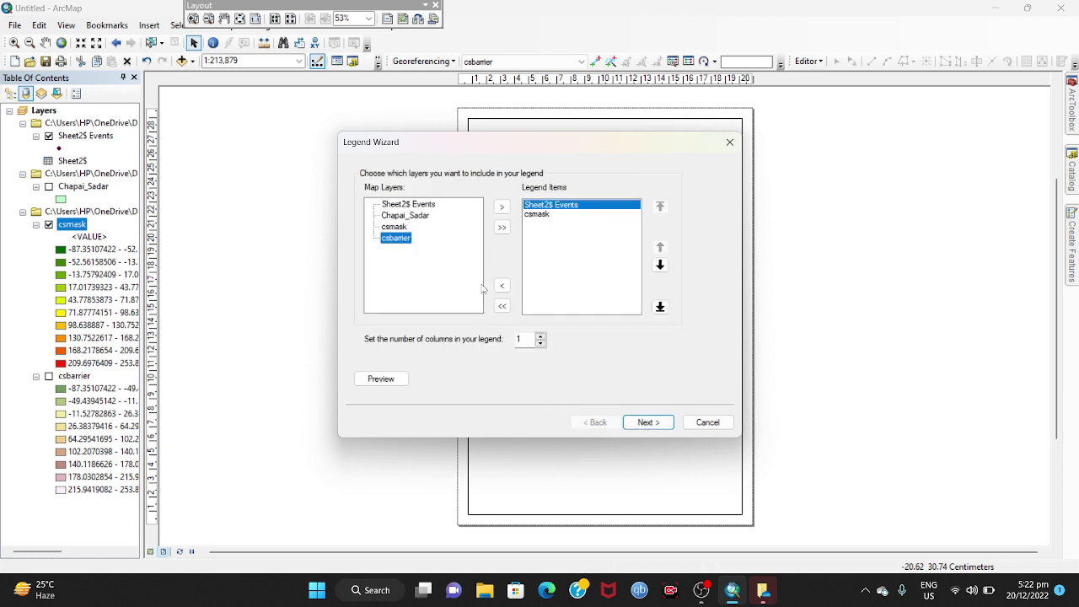
left_click(611, 265)
left_click(451, 218)
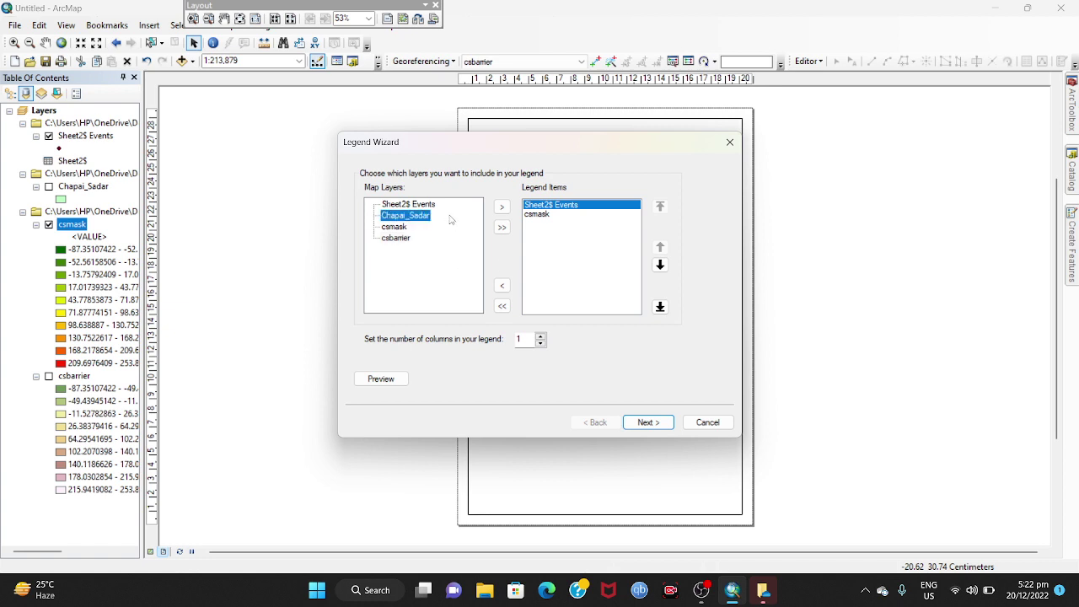
left_click(501, 286)
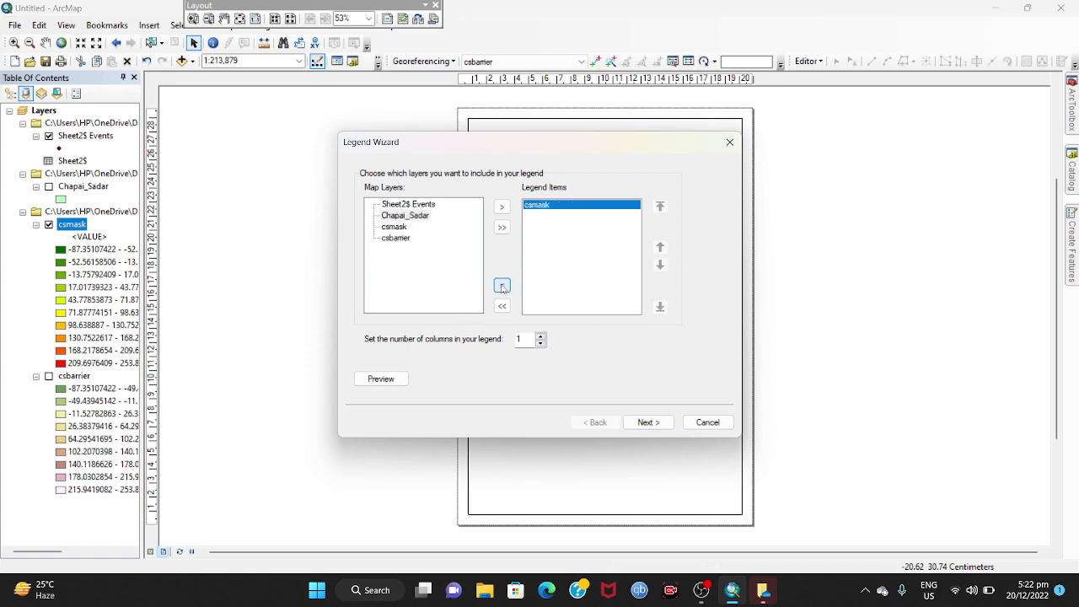
left_click(501, 287)
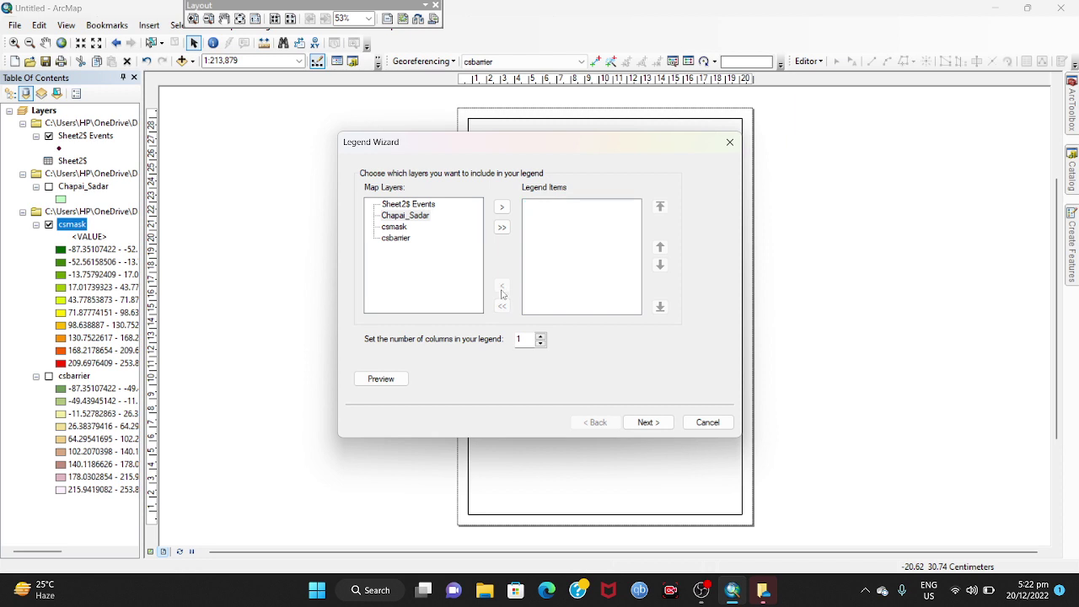
left_click(503, 208)
left_click(502, 208)
left_click(502, 209)
left_click(502, 208)
left_click(503, 208)
left_click(502, 208)
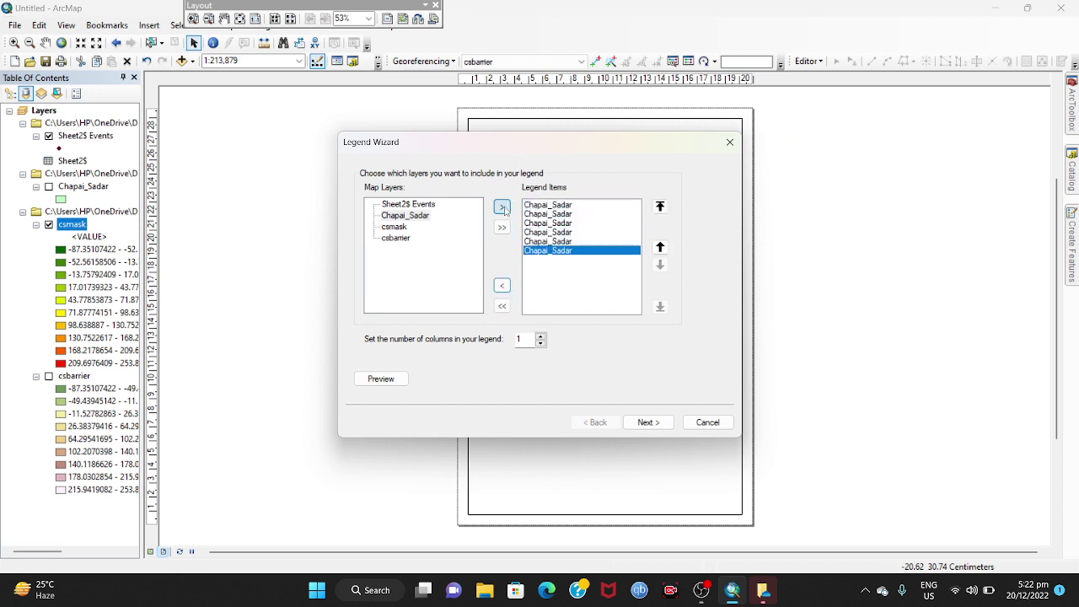
left_click(503, 286)
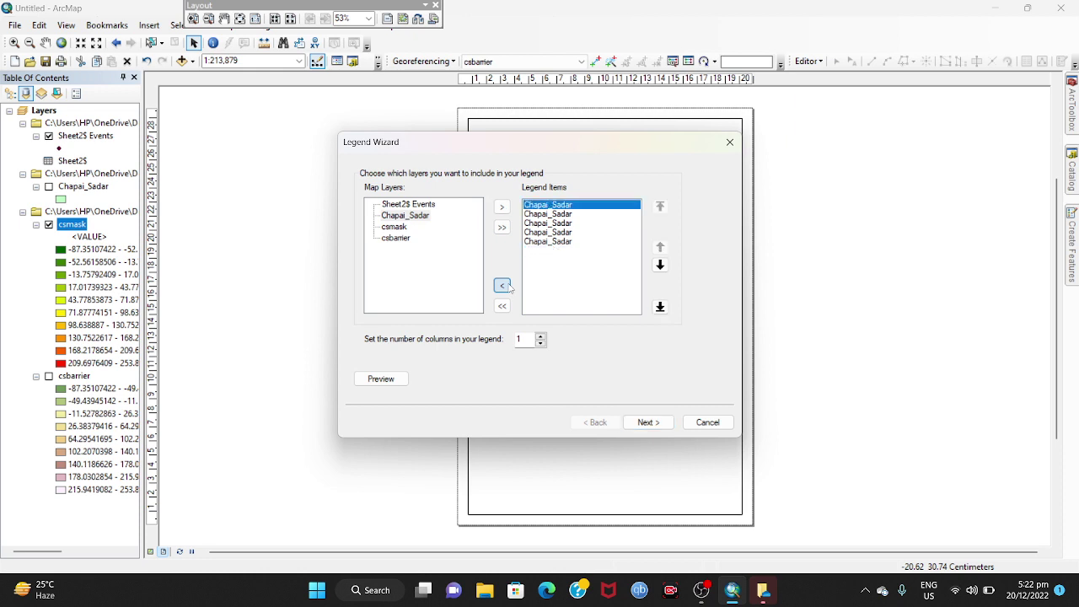
left_click(508, 287)
left_click(507, 287)
left_click(508, 287)
left_click(507, 287)
left_click(507, 286)
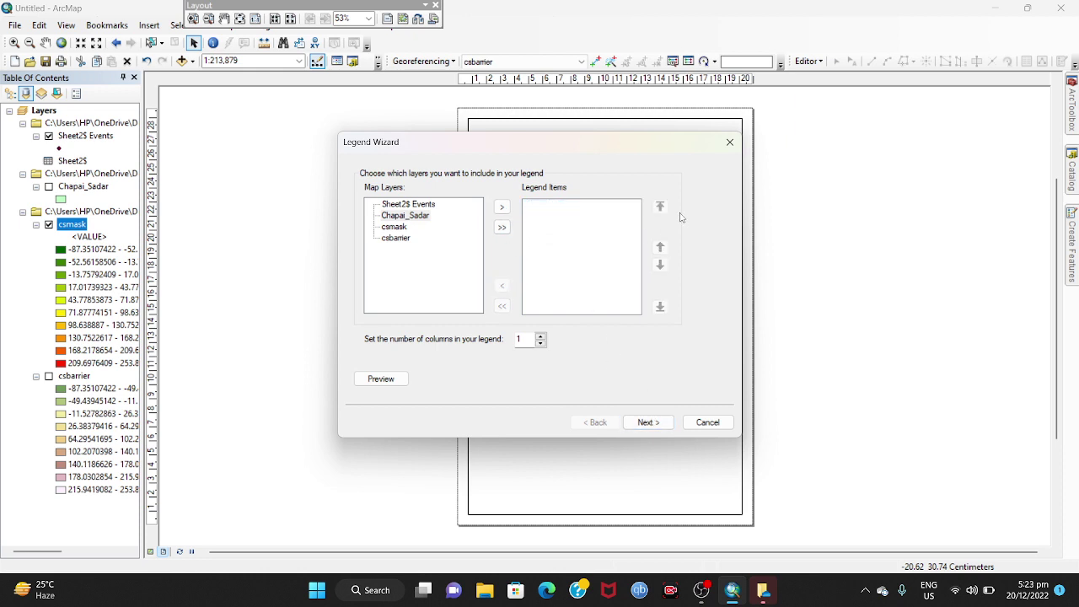
left_click(730, 142)
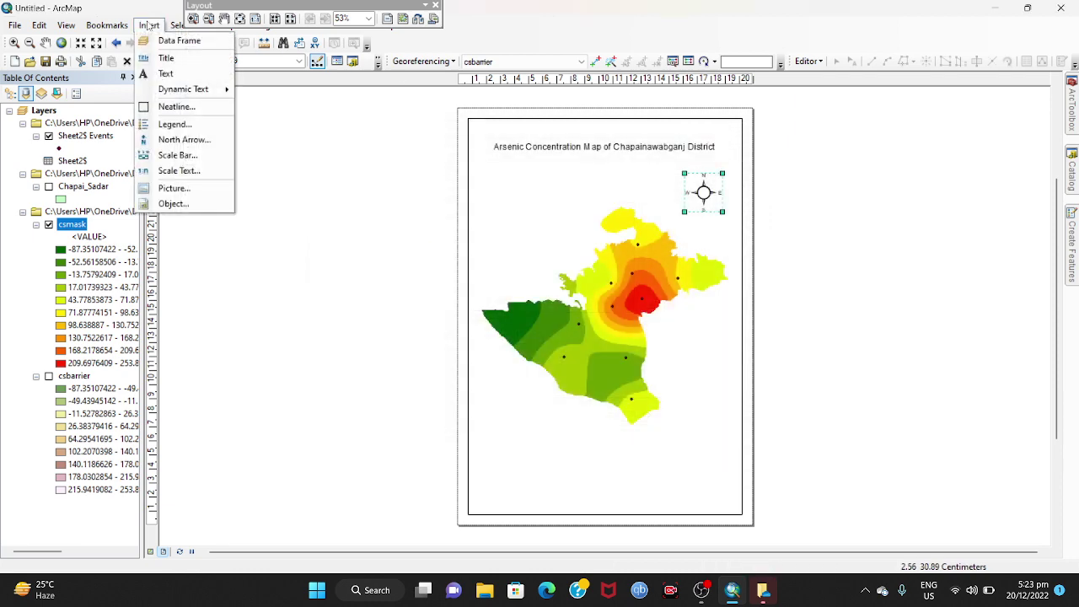
Step: Insert a one-column legend titled Legend for Sheet2$ Events and csmask, keeping the default font, frame and spacing settings
left_click(174, 124)
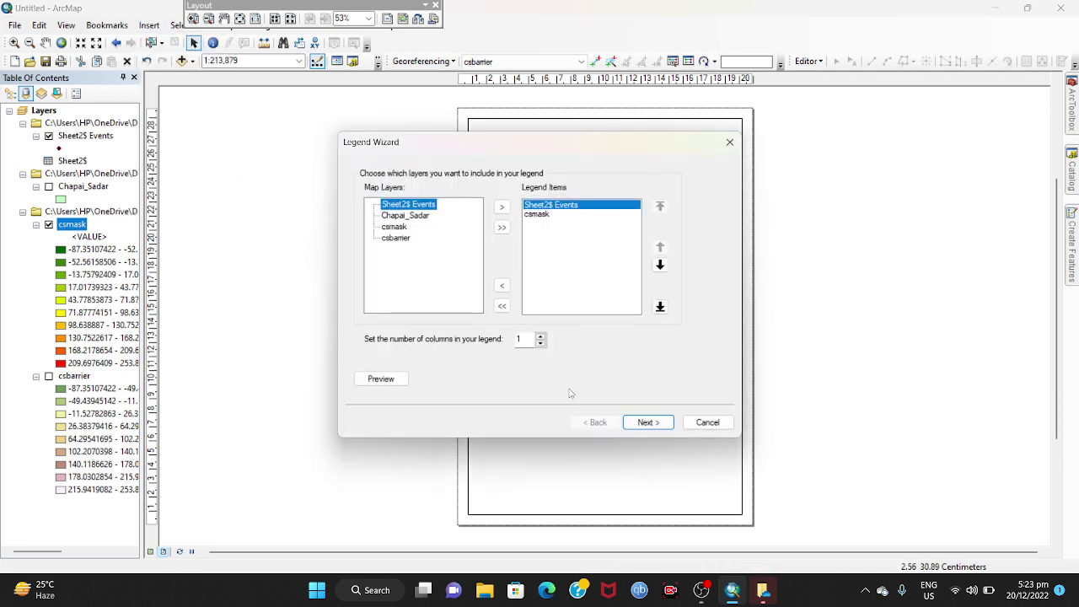
left_click(666, 423)
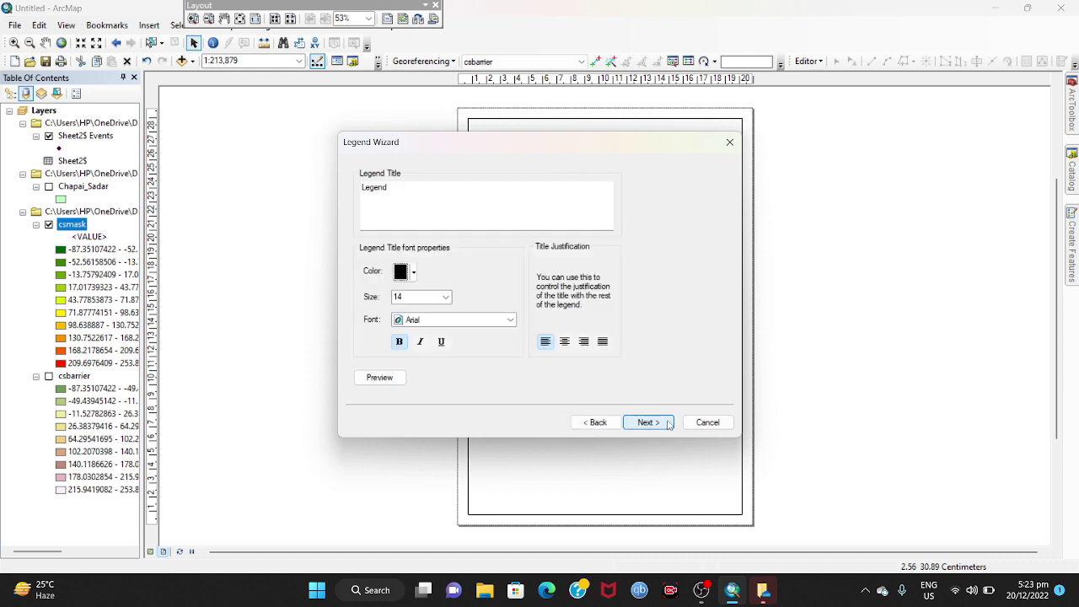
left_click(668, 423)
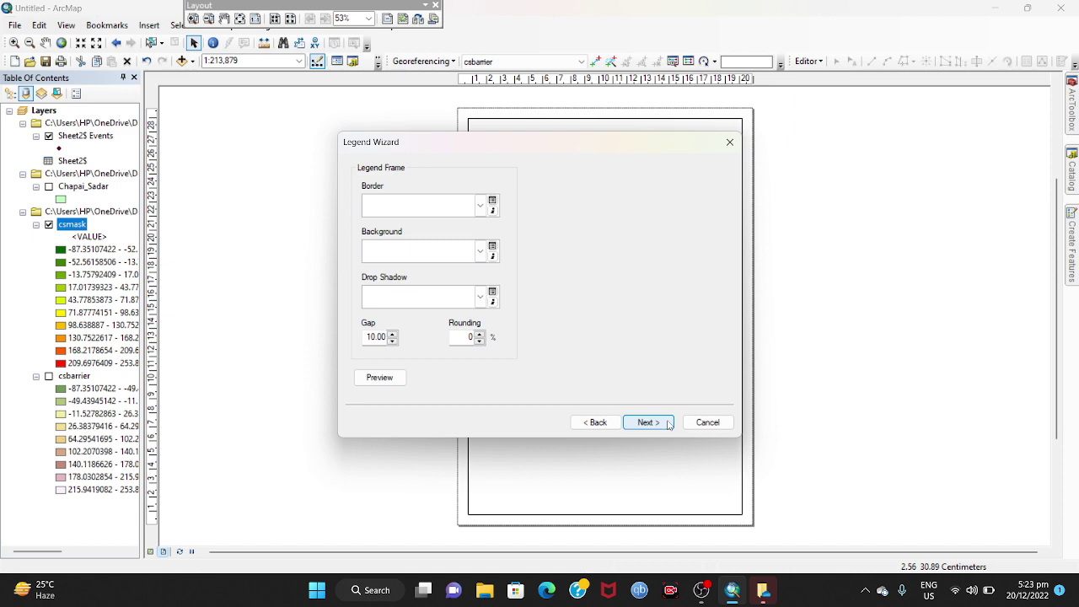
left_click(668, 424)
left_click(668, 423)
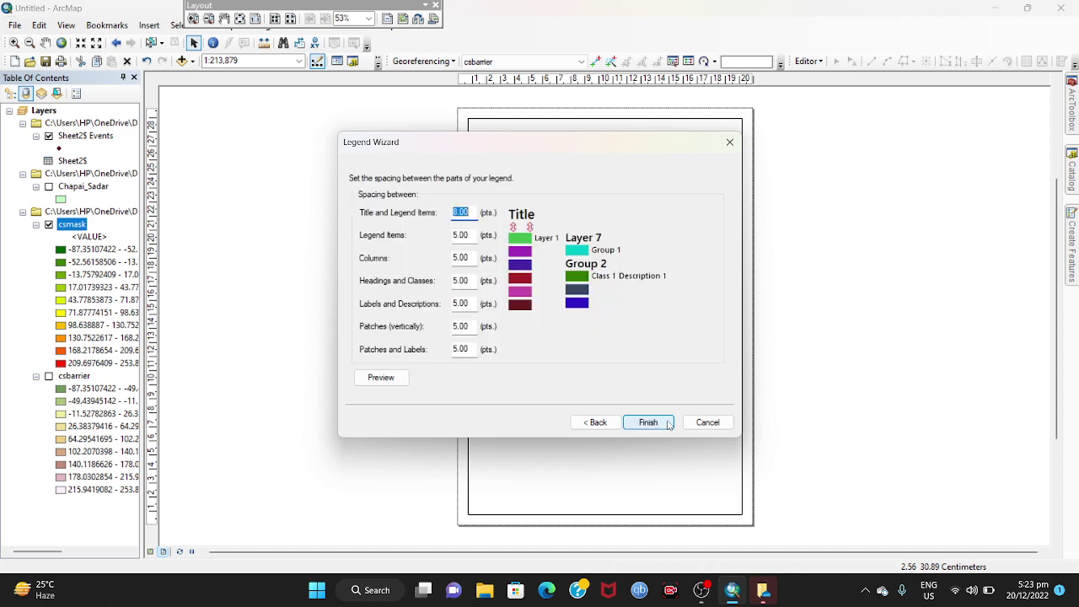
left_click(669, 423)
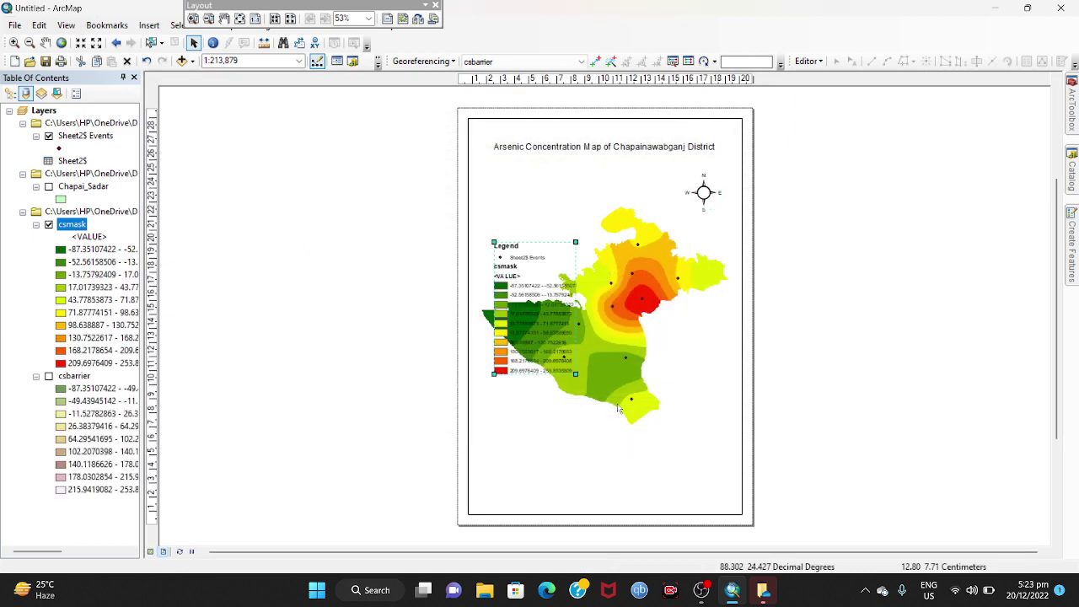
Step: Move the legend to the map frame's lower-left corner and insert an alternating scale bar near the frame's bottom, beside the legend
left_click_drag(562, 313, 545, 441)
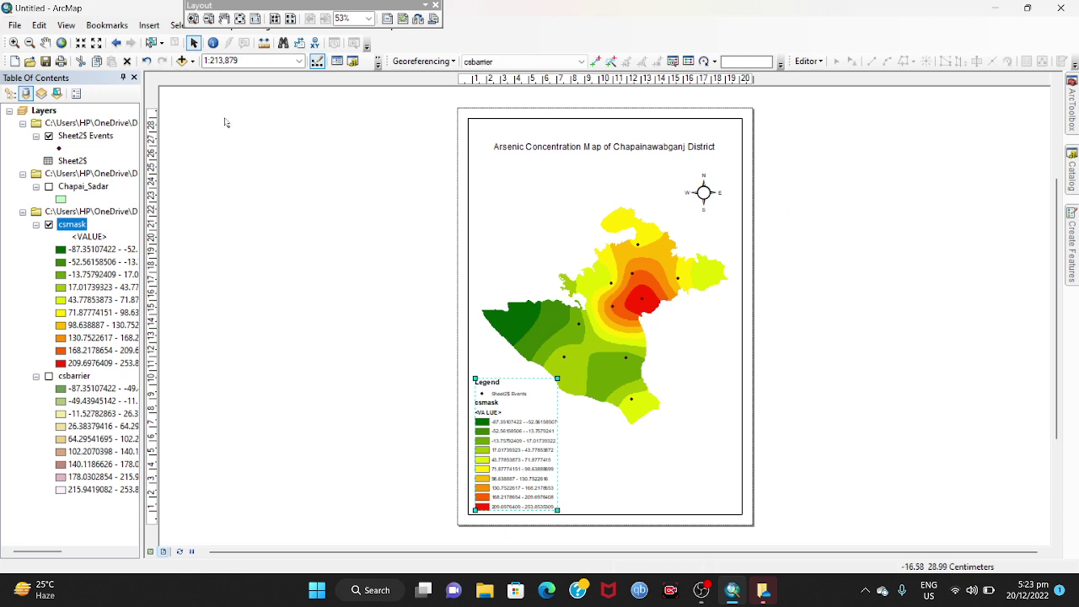
left_click(152, 24)
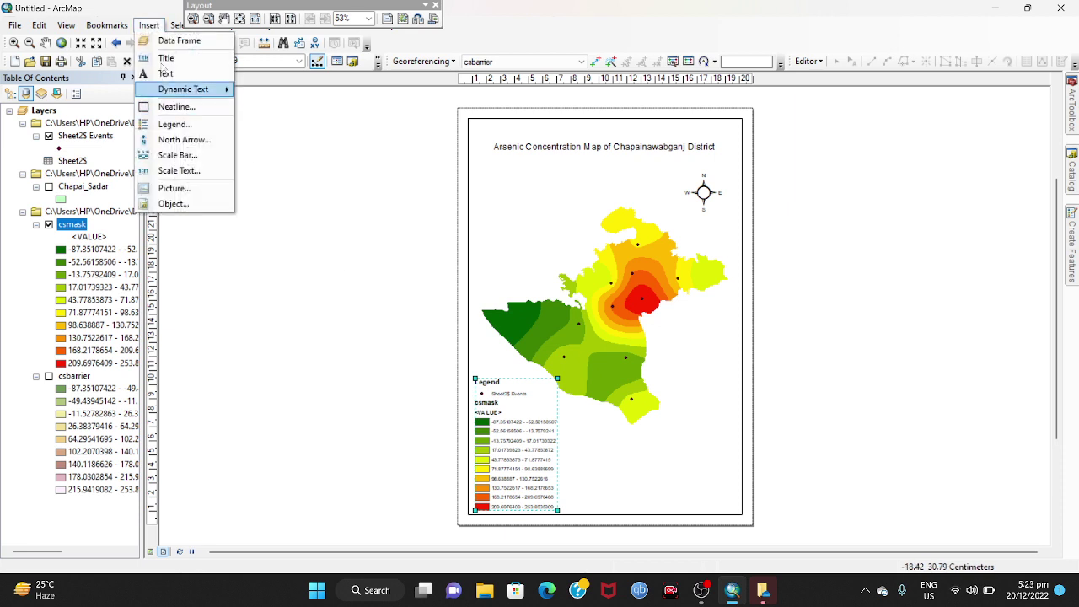
left_click(176, 155)
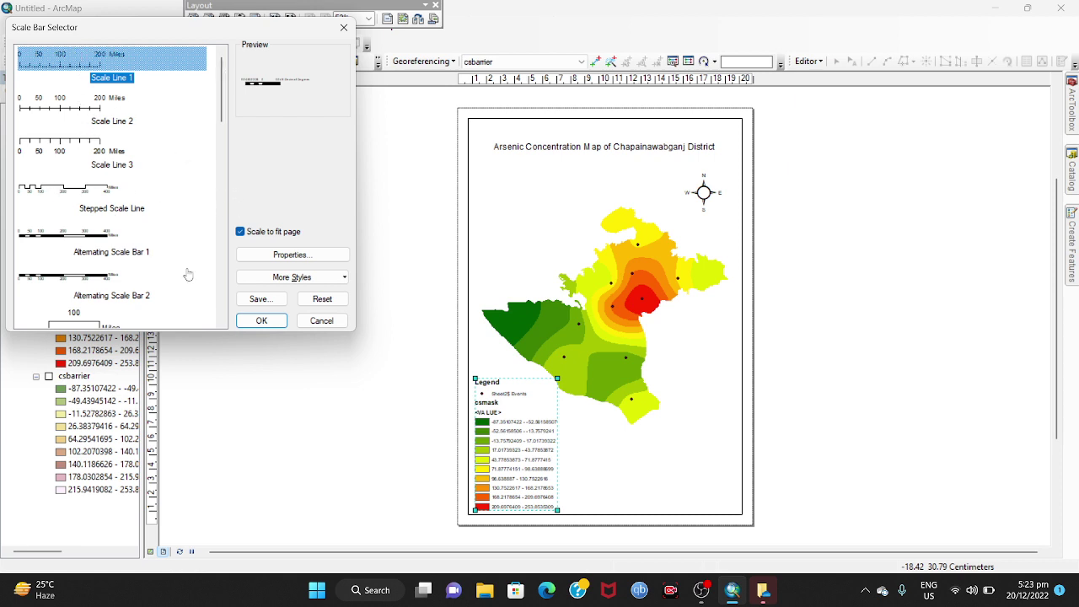
left_click(261, 322)
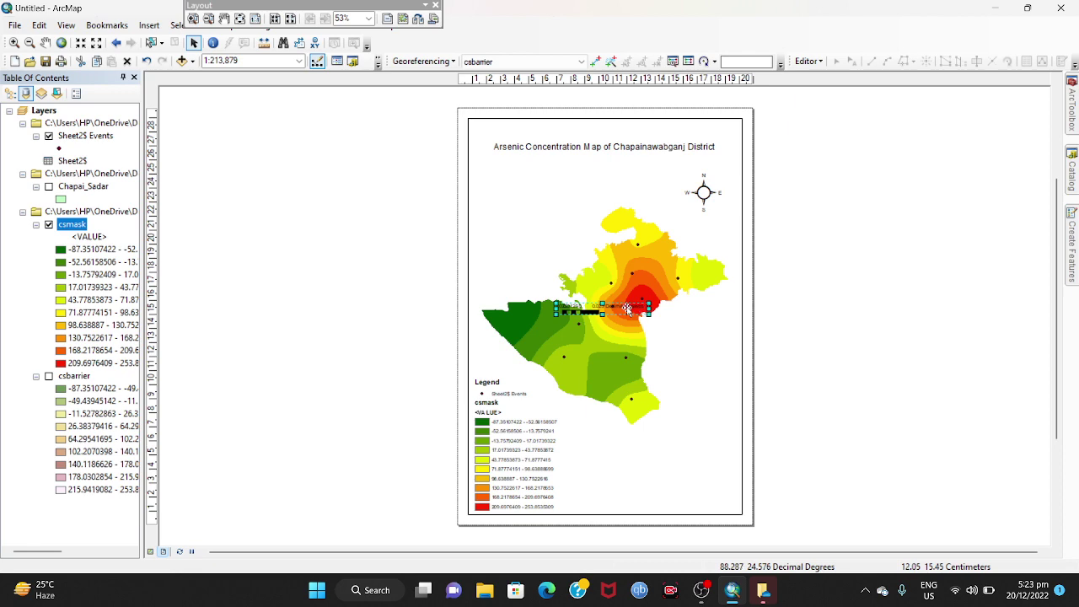
left_click_drag(627, 309, 657, 491)
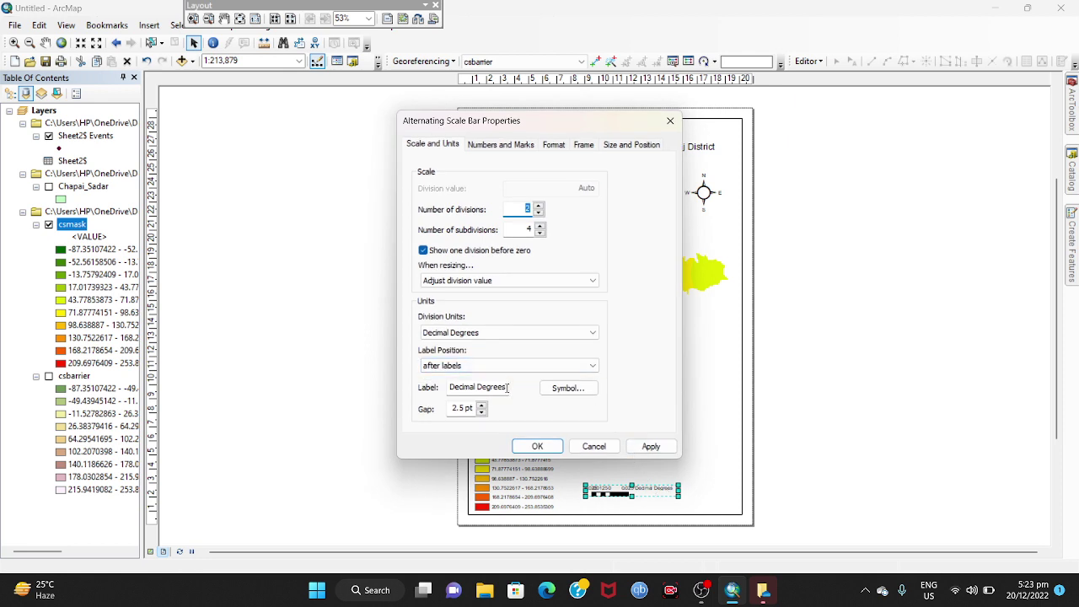
Step: Set the scale bar's division units to Kilometers and enlarge the bar slightly
left_click(503, 387)
left_click(593, 333)
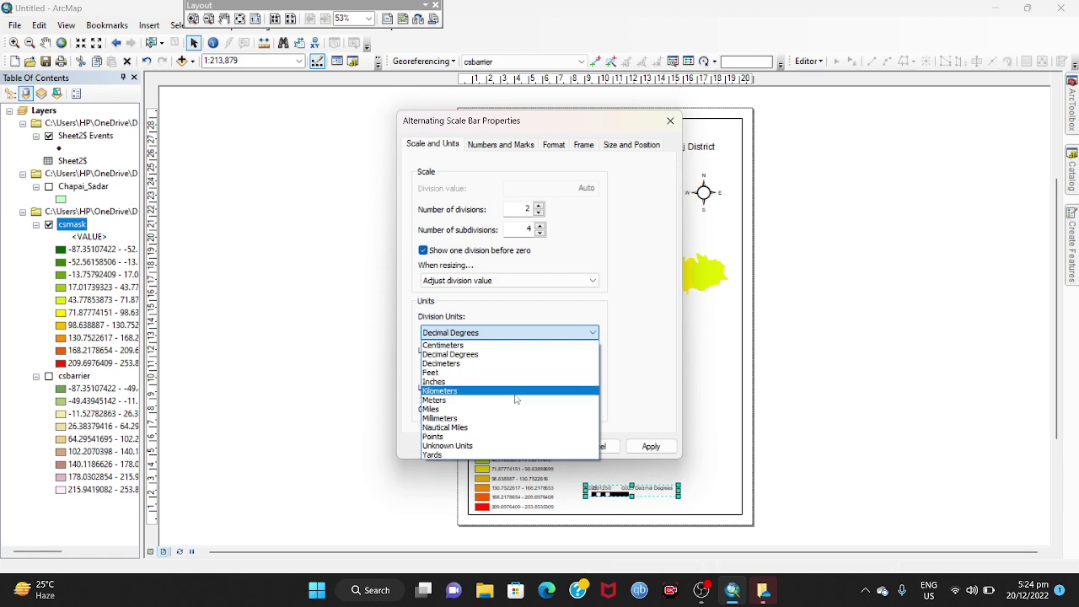
left_click(516, 396)
left_click(533, 446)
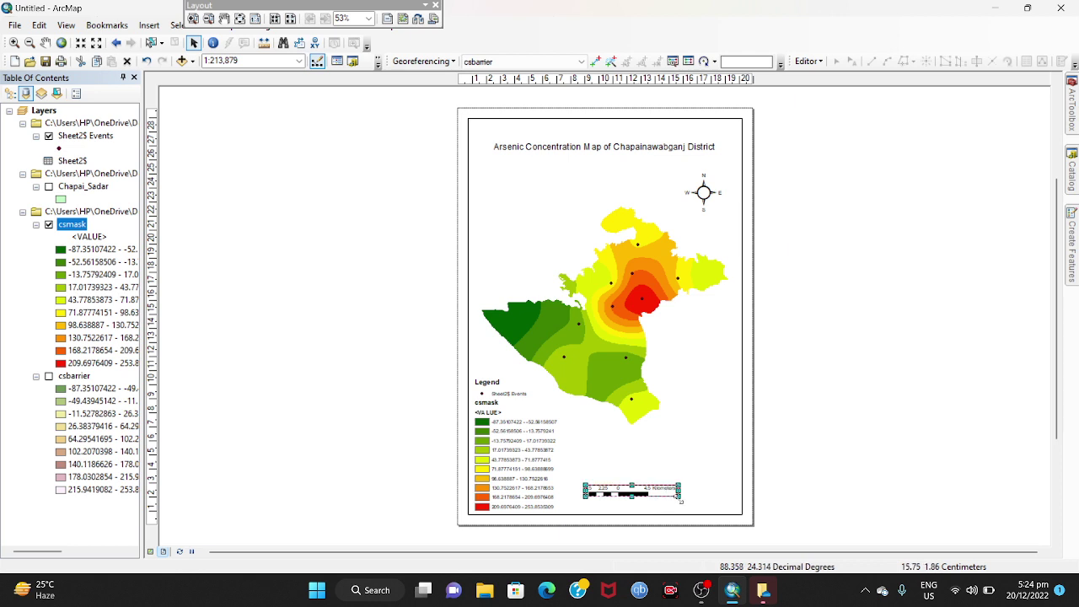
left_click_drag(680, 501, 700, 504)
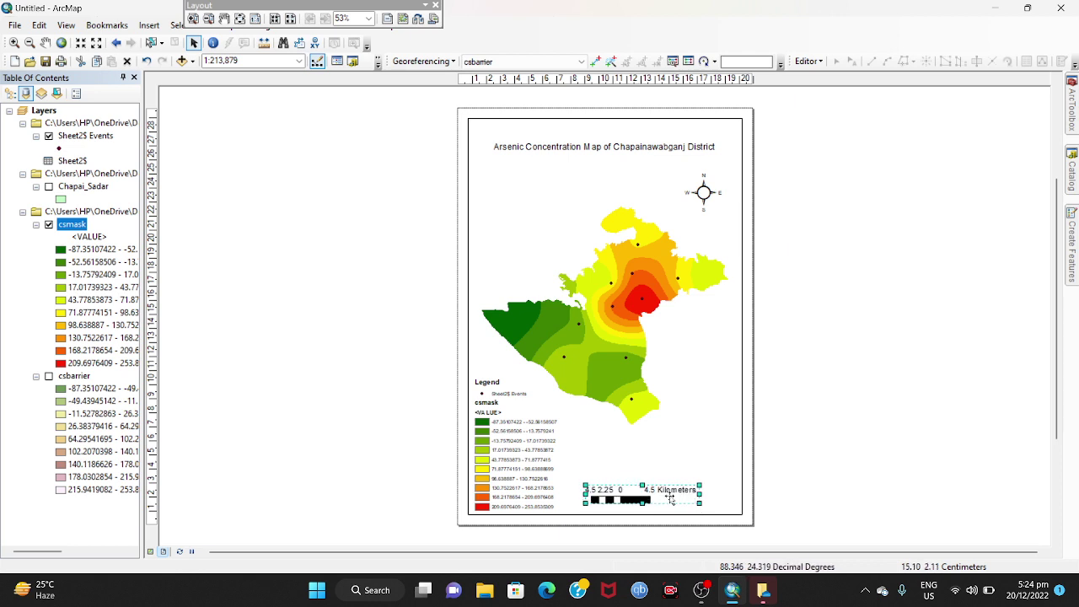
Step: Change the scale bar's unit label to Km
double_click(670, 498)
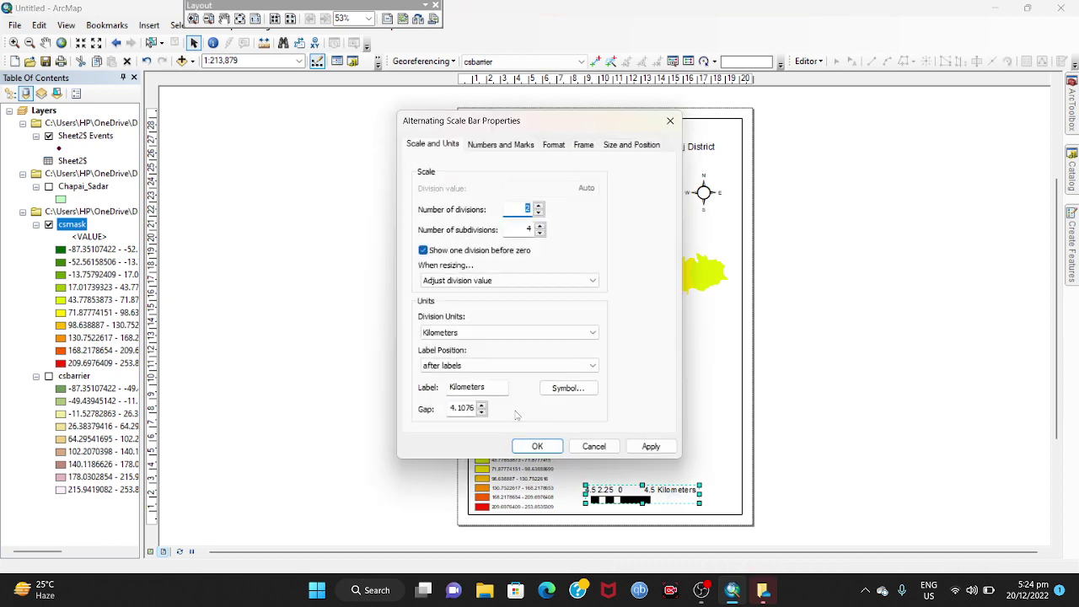
left_click(497, 387)
key("BackSpace")
key("BackSpace")
key("BackSpace")
type("m")
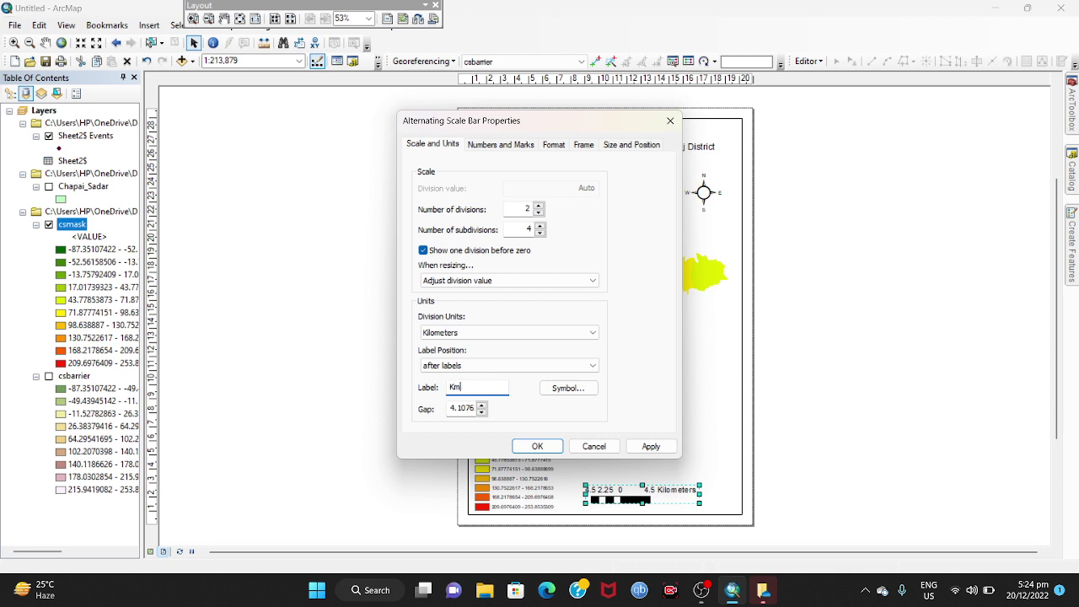
left_click(538, 446)
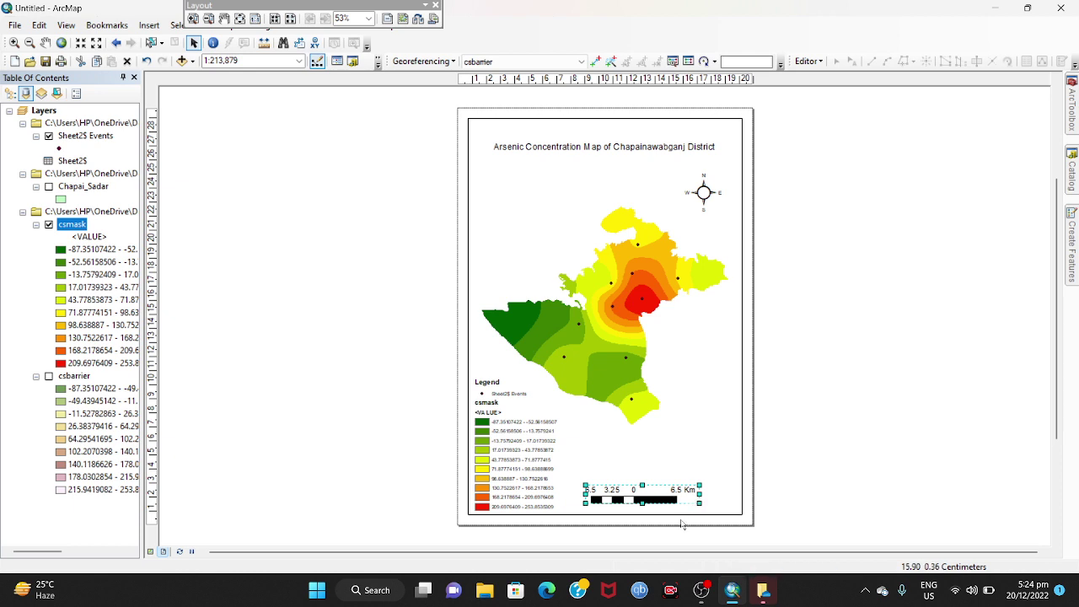
Step: Widen the scale bar on both sides so it fills most of the space between the legend and the map frame's edge
left_click_drag(697, 503, 718, 504)
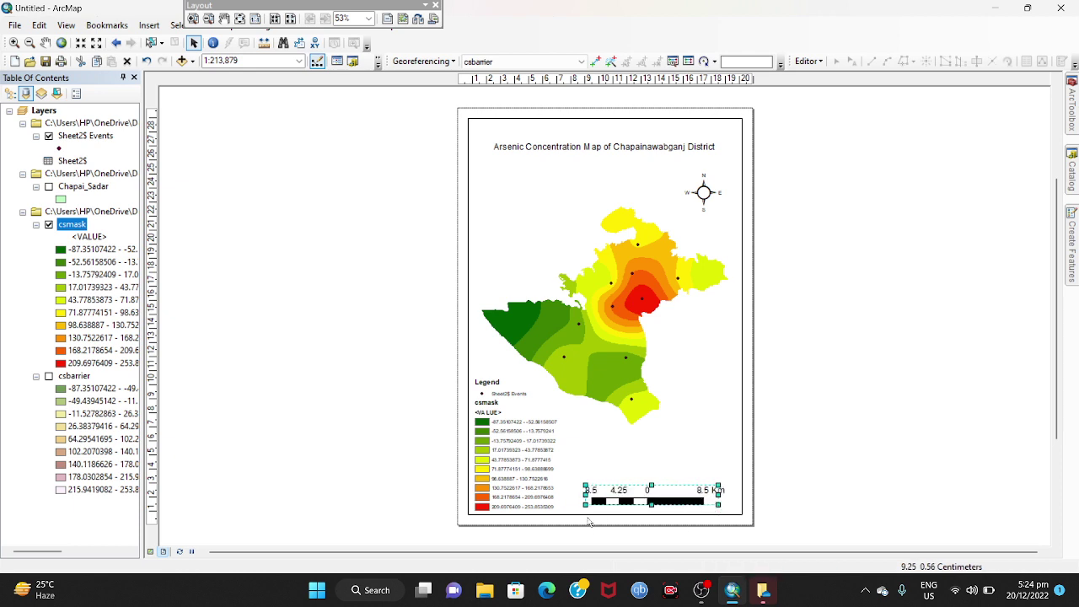
left_click_drag(581, 509, 572, 509)
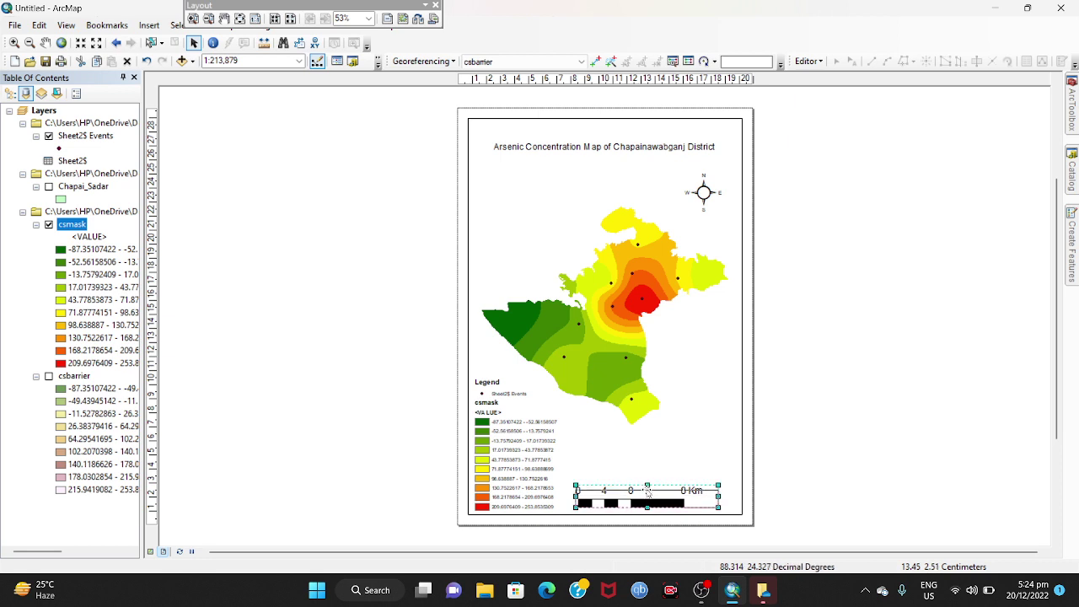
left_click(685, 436)
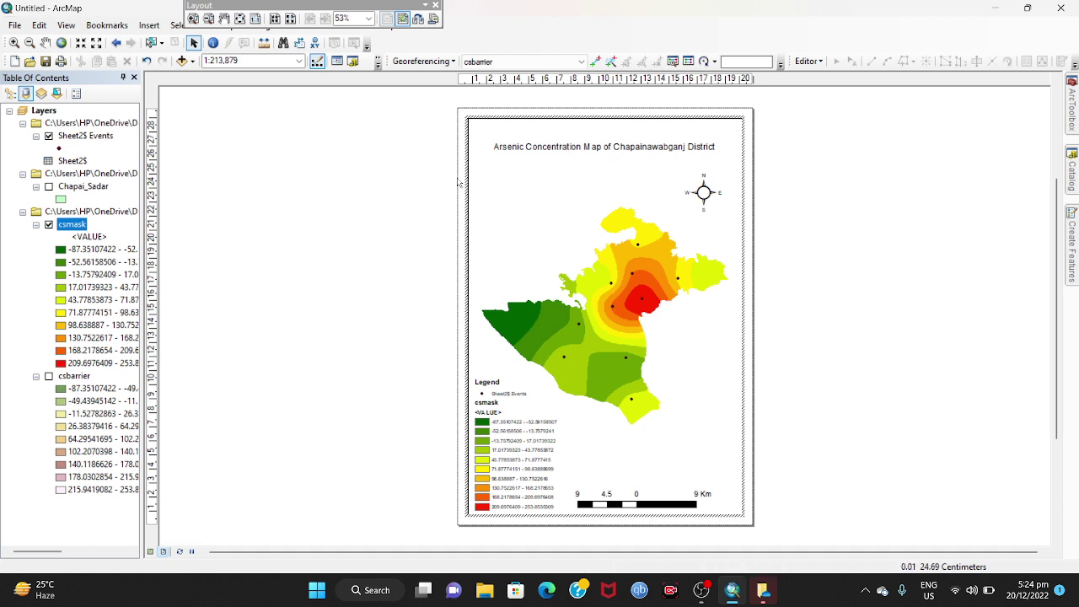
left_click(149, 25)
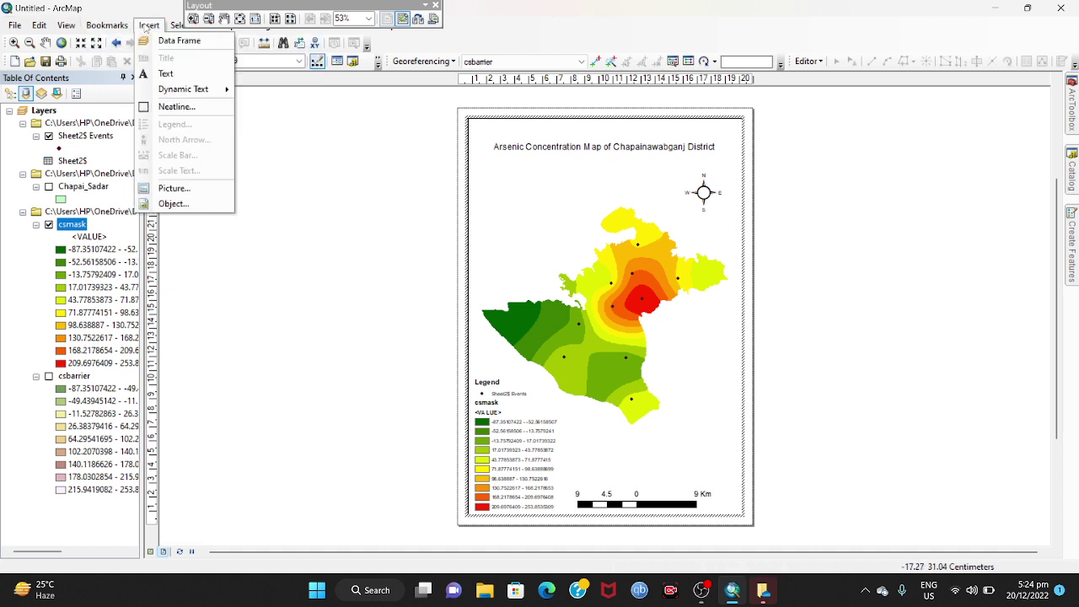
key("Escape")
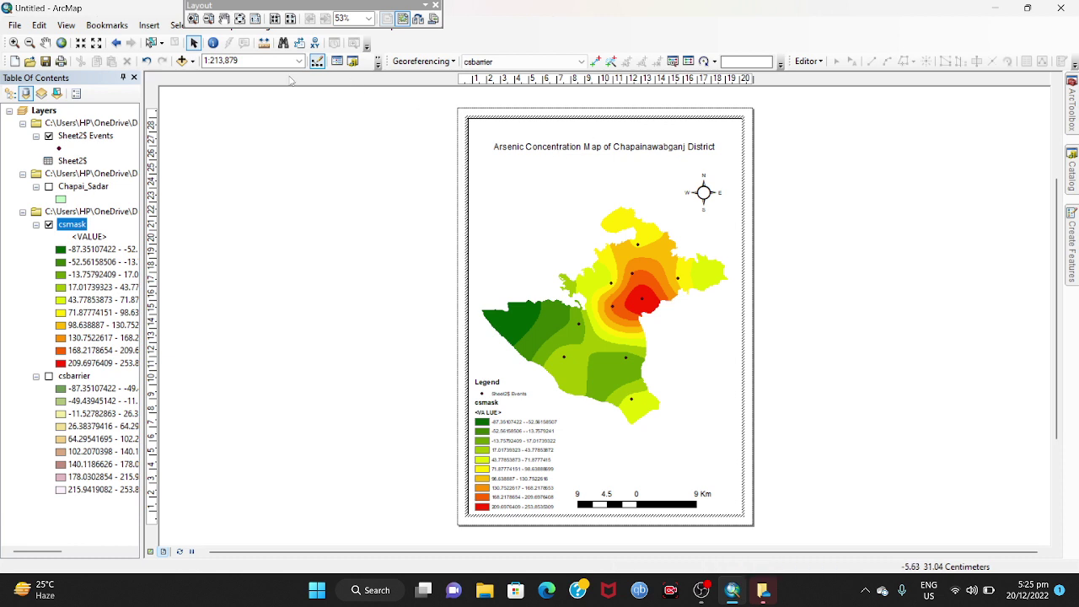
left_click(149, 25)
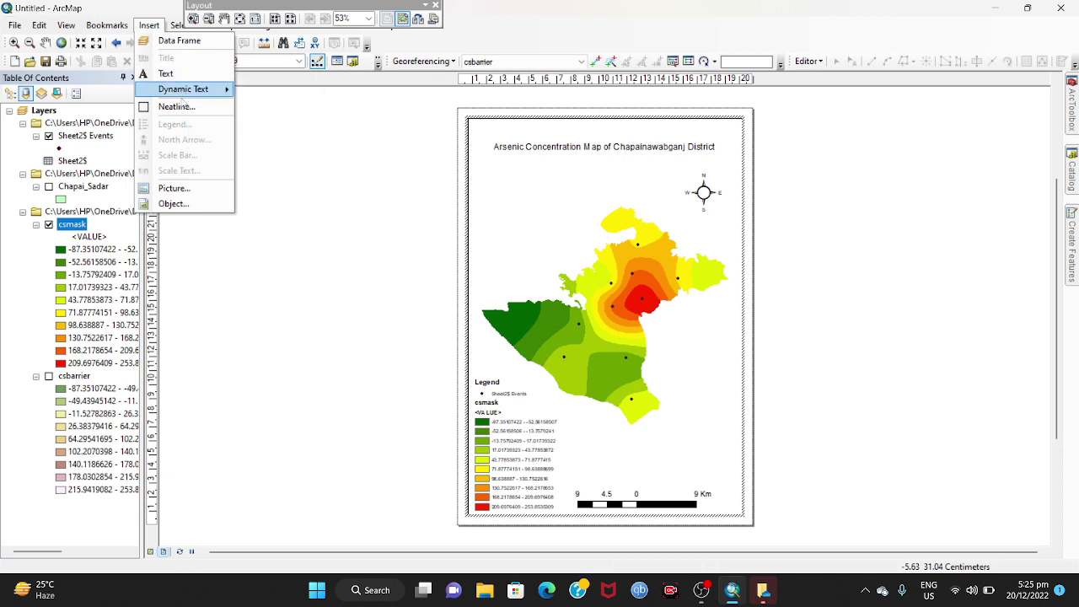
left_click(154, 7)
left_click(450, 133)
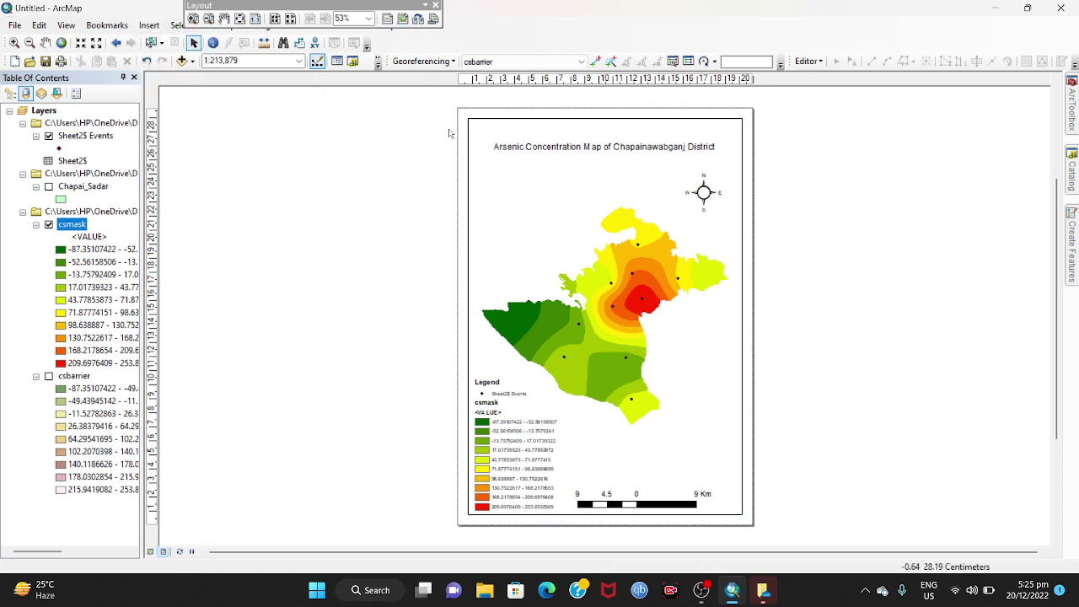
double_click(569, 147)
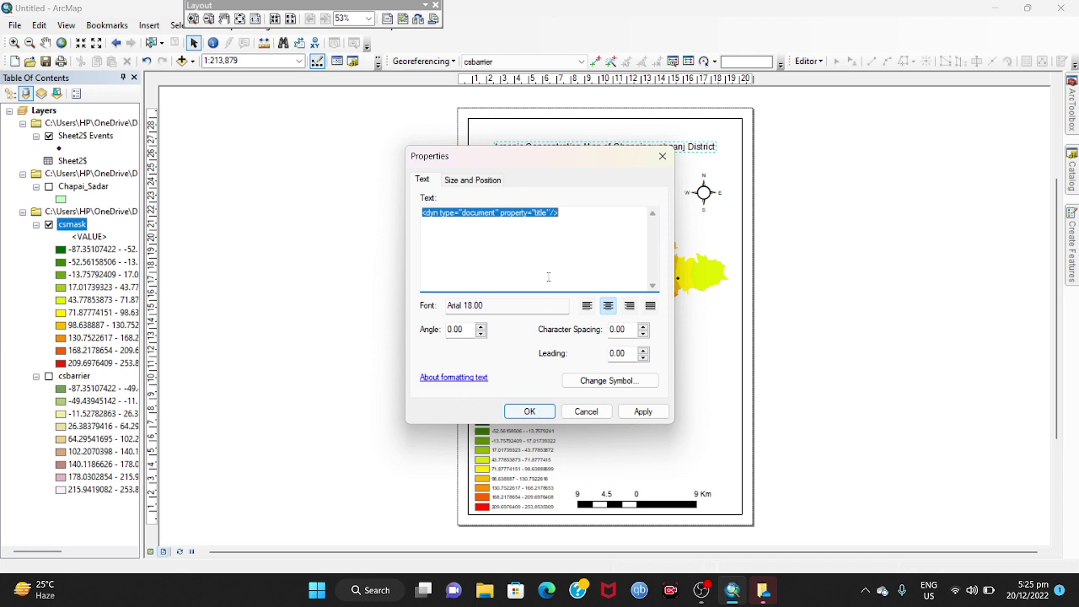
left_click(557, 213)
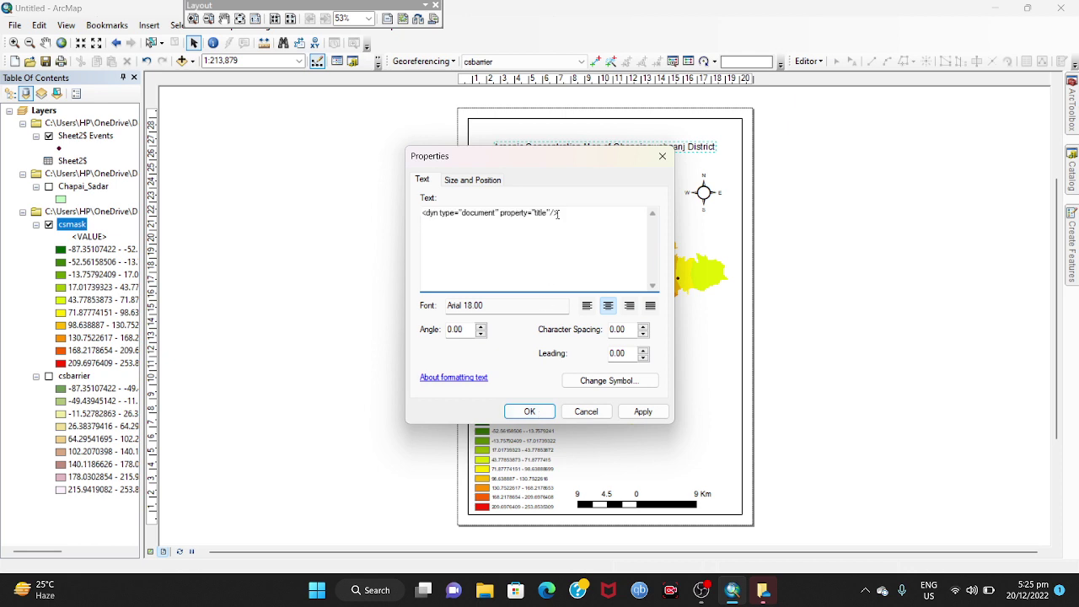
left_click(532, 413)
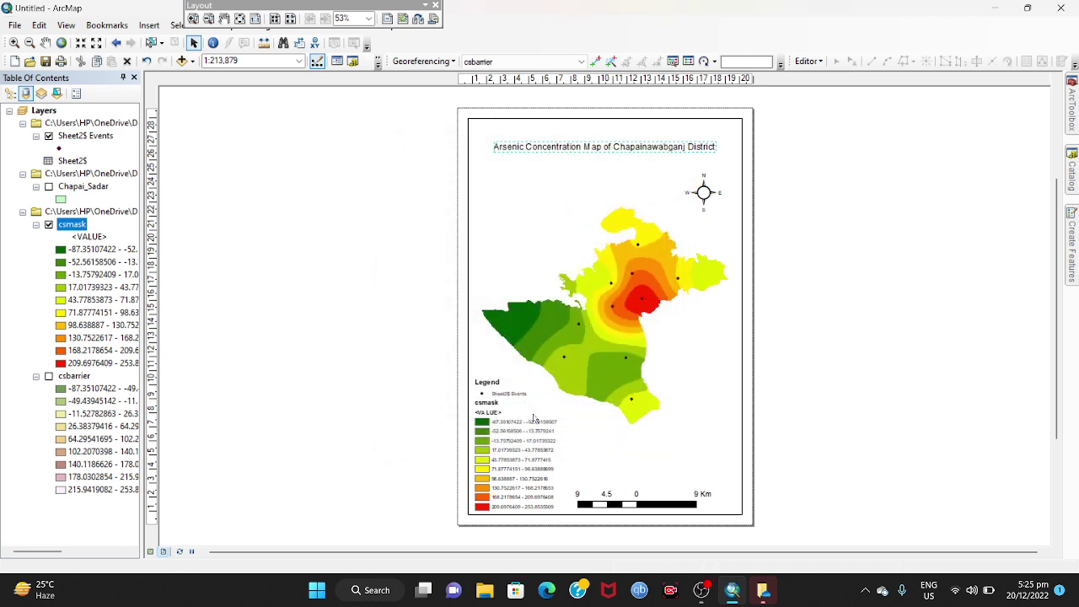
Step: Replace the map title's dynamic text code with the plain text "Arsenic Concentration Map of Chapainawabganj District"
left_click(587, 151)
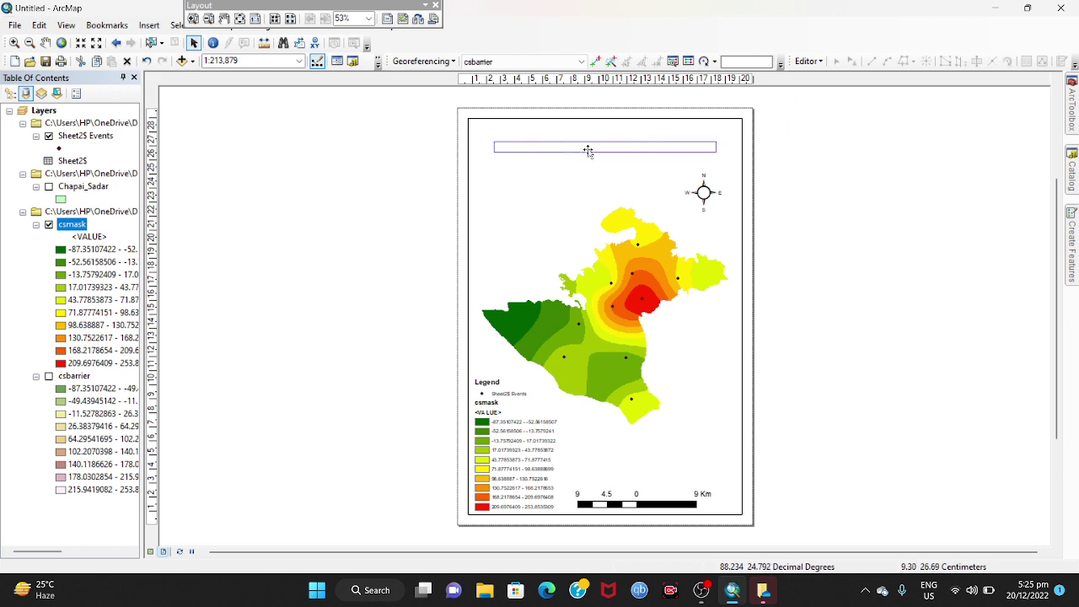
double_click(588, 151)
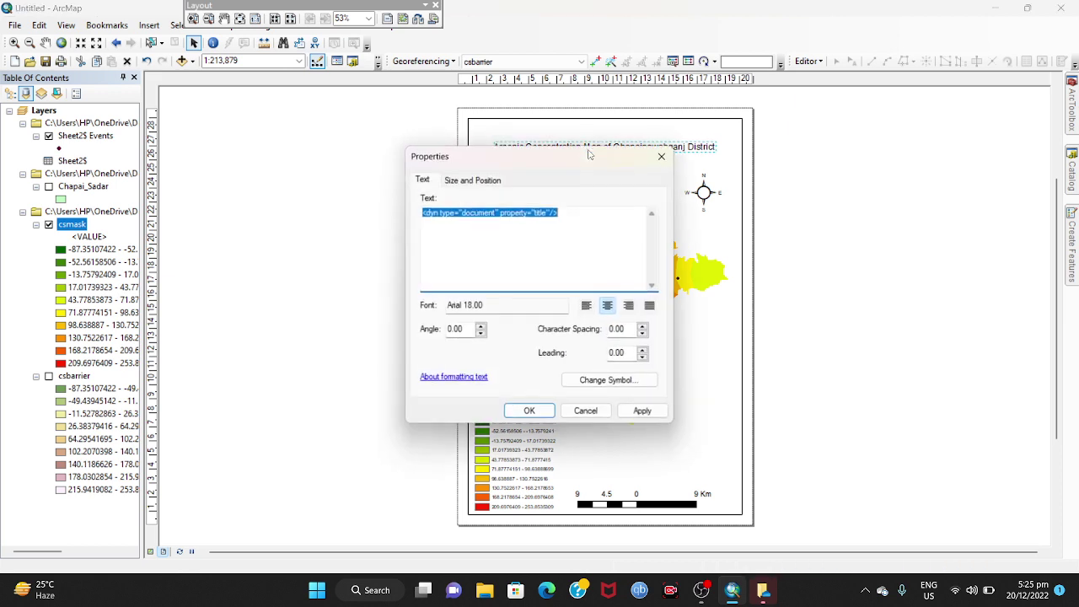
left_click(563, 216)
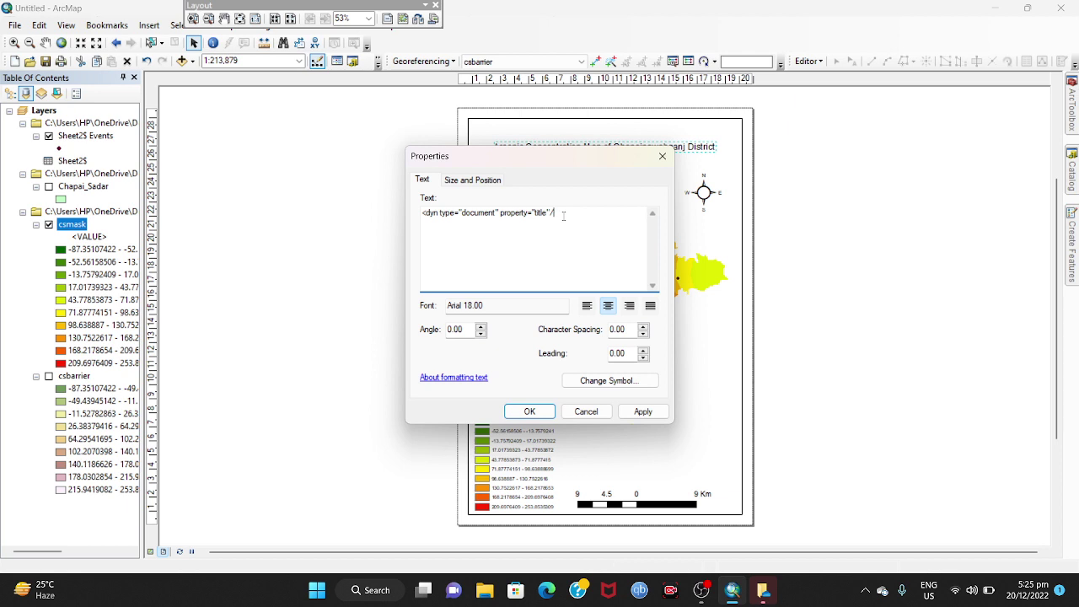
key("BackSpace")
key("BackSpace")
key("BackSpace")
key("BackSpace")
key("BackSpace")
key("BackSpace")
key("BackSpace")
key("BackSpace")
key("BackSpace")
key("BackSpace")
key("BackSpace")
key("BackSpace")
key("BackSpace")
key("BackSpace")
key("BackSpace")
key("BackSpace")
key("BackSpace")
key("BackSpace")
key("BackSpace")
key("BackSpace")
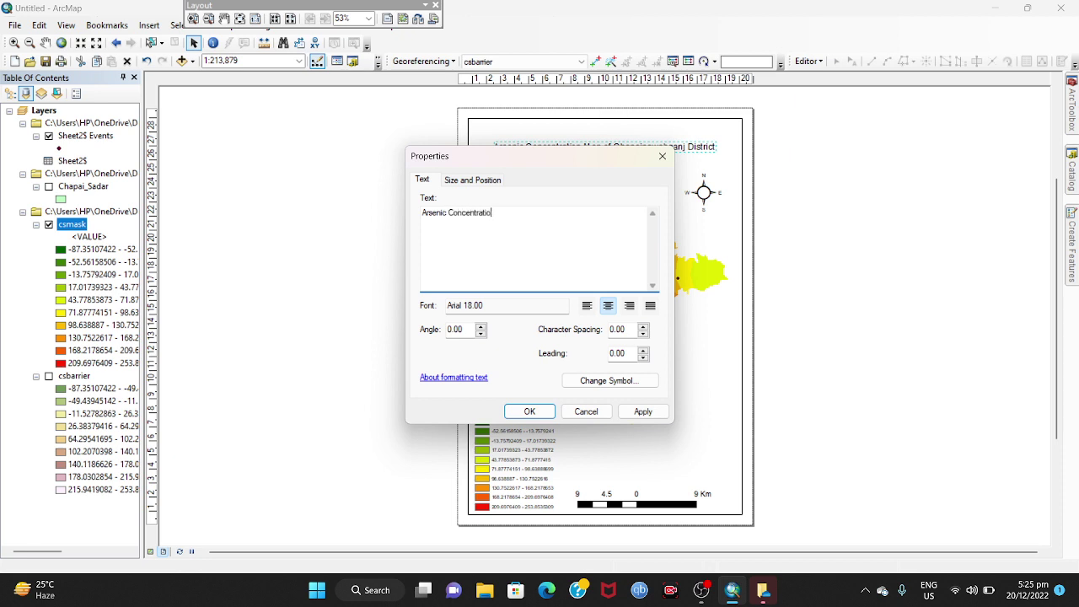
type("Mas")
left_click(517, 413)
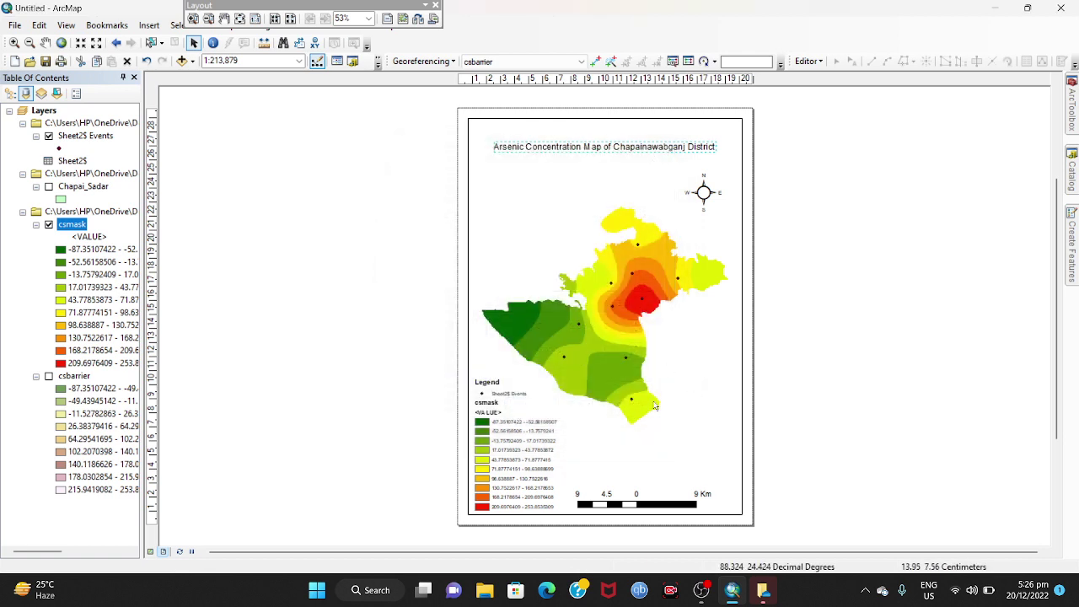
Step: Enlarge the north arrow slightly from its lower-right corner
double_click(703, 192)
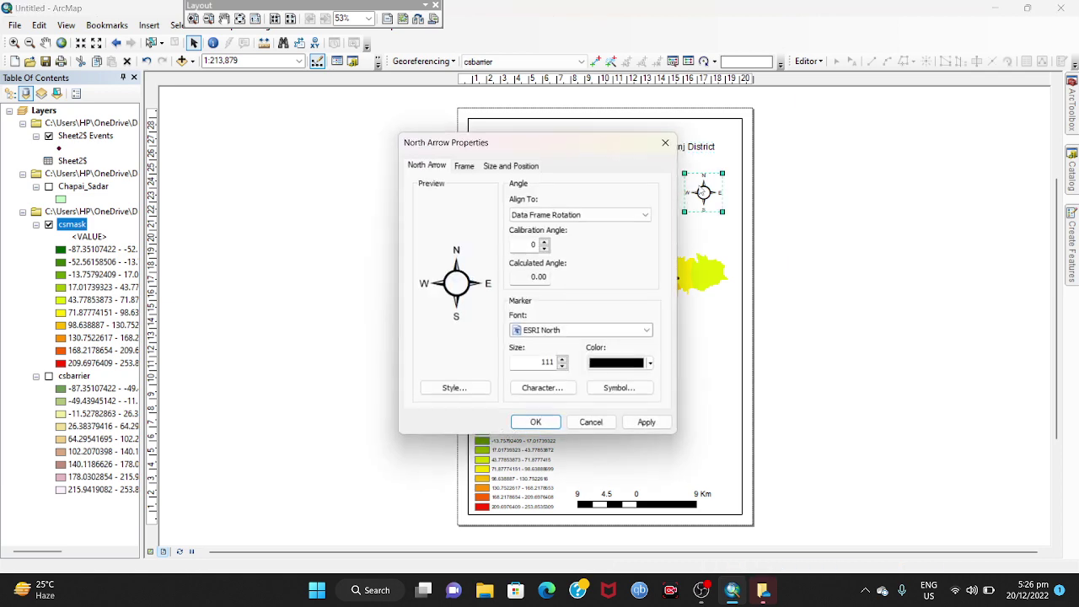
left_click(670, 140)
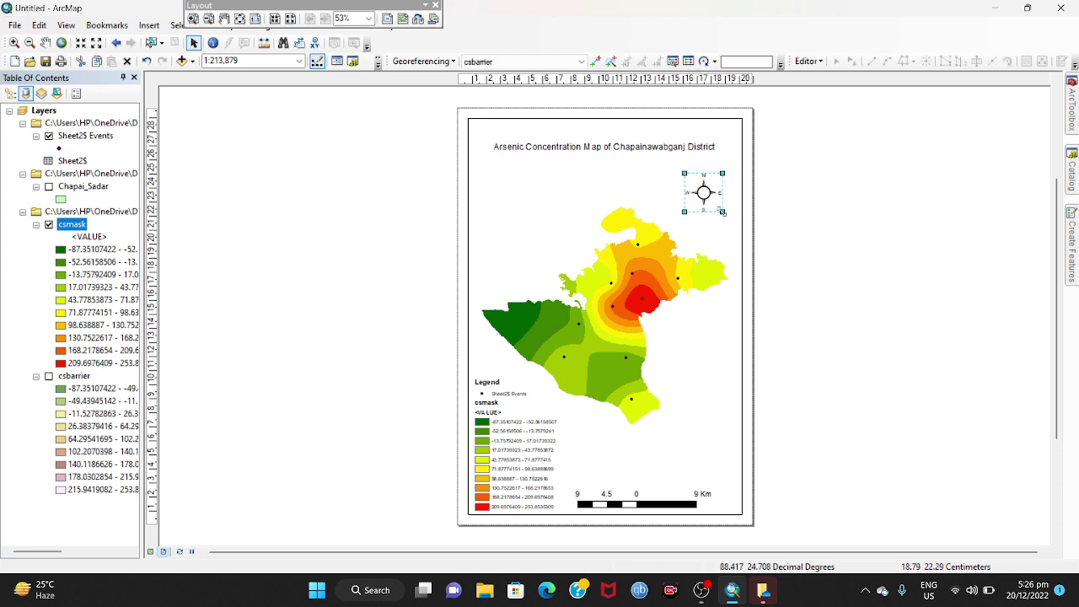
left_click_drag(722, 213, 726, 217)
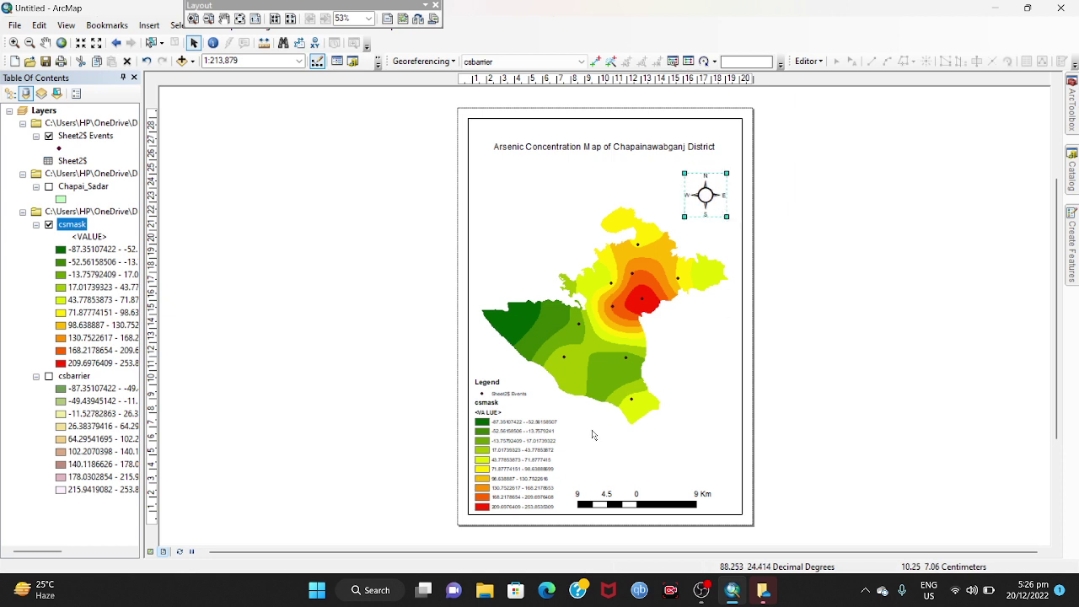
Step: Enlarge the legend slightly from both of its upper corners, keeping it in the map frame's lower-left corner
double_click(525, 441)
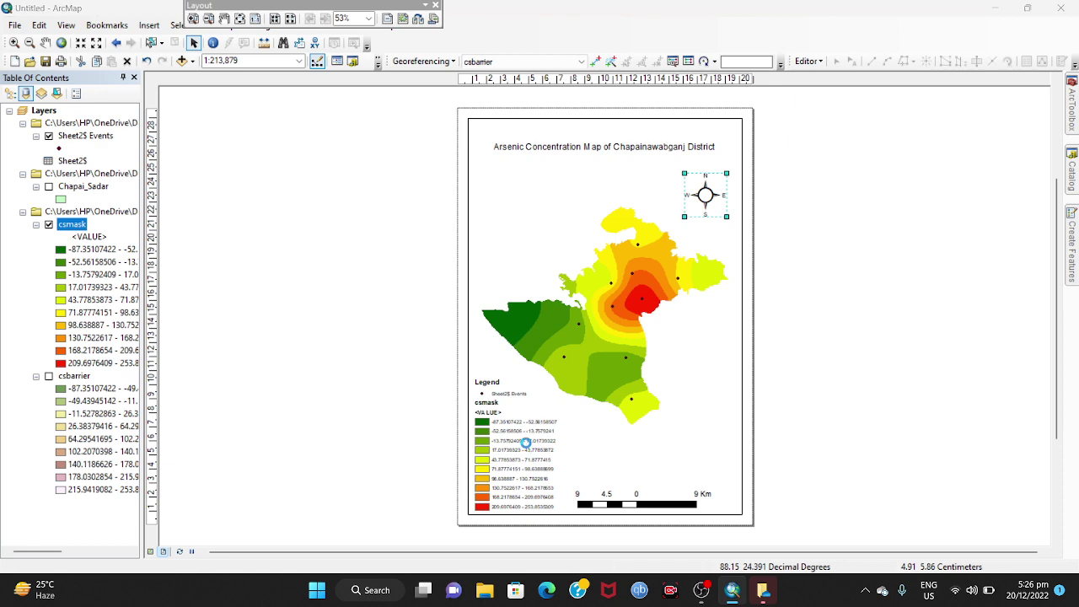
left_click(746, 110)
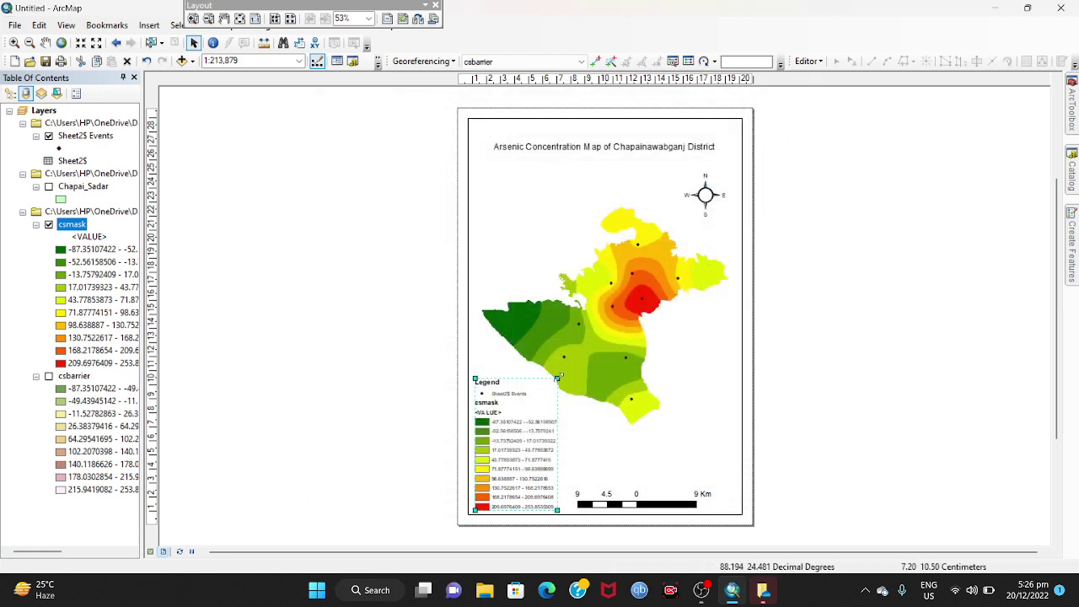
left_click_drag(557, 378, 562, 372)
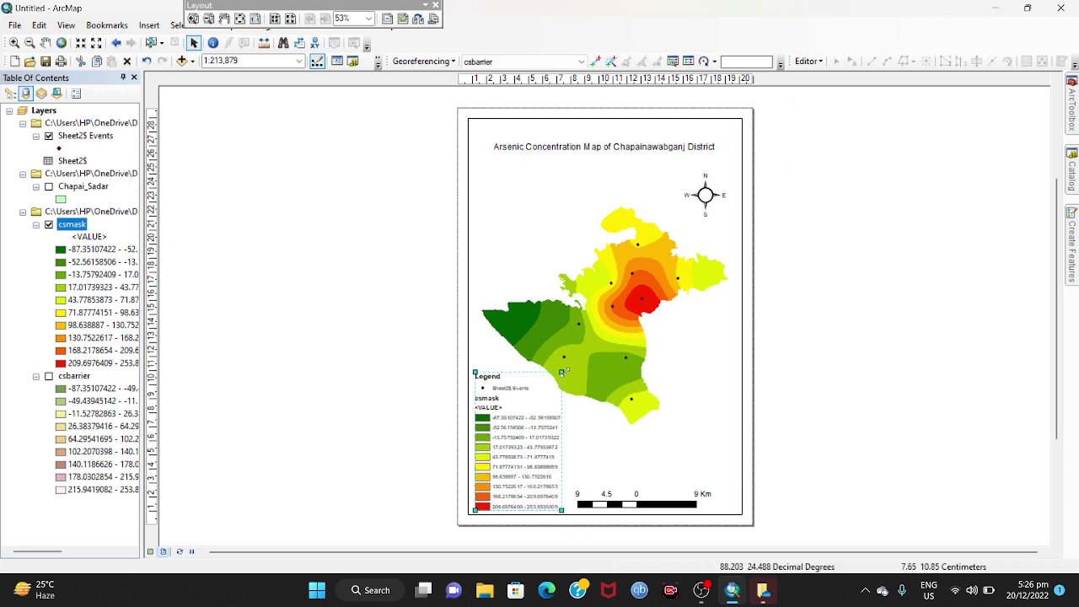
left_click(588, 429)
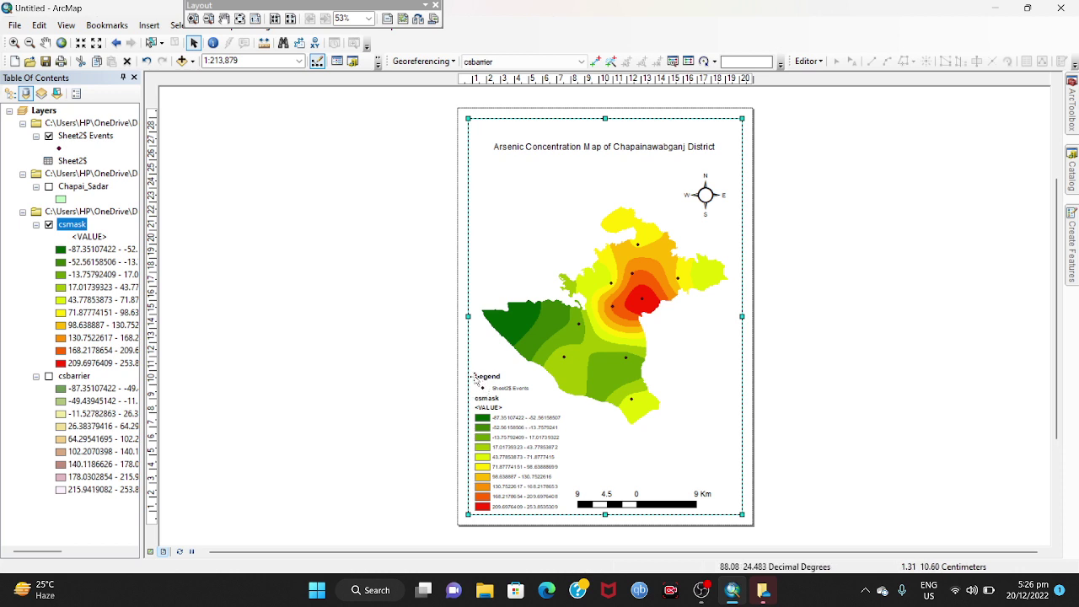
left_click(513, 378)
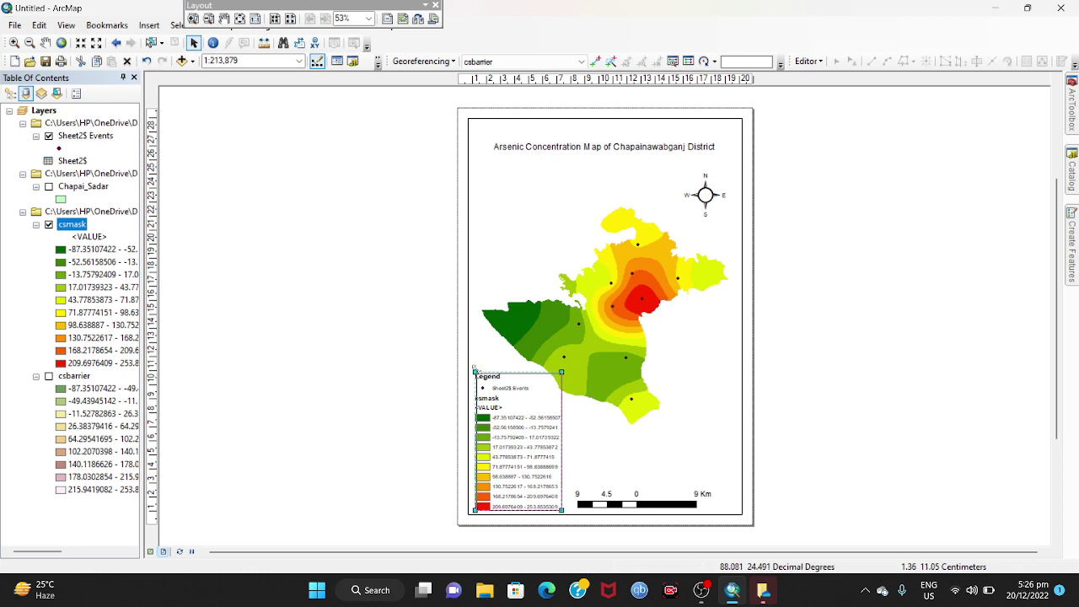
left_click_drag(475, 369, 476, 361)
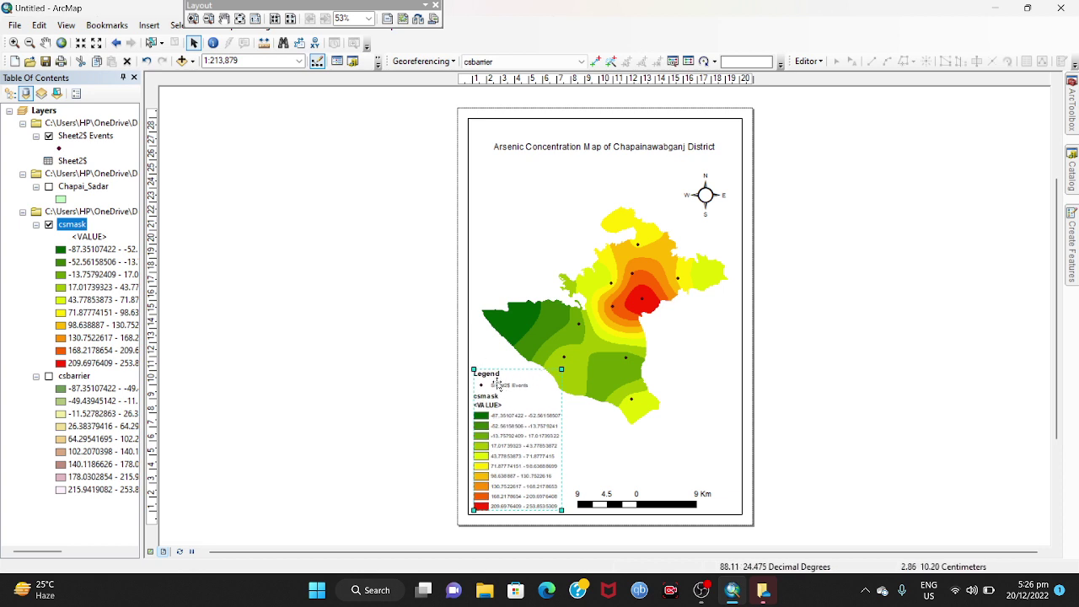
Step: Enlarge the legend slightly further from its upper-left corner and deselect it
left_click_drag(473, 368, 470, 364)
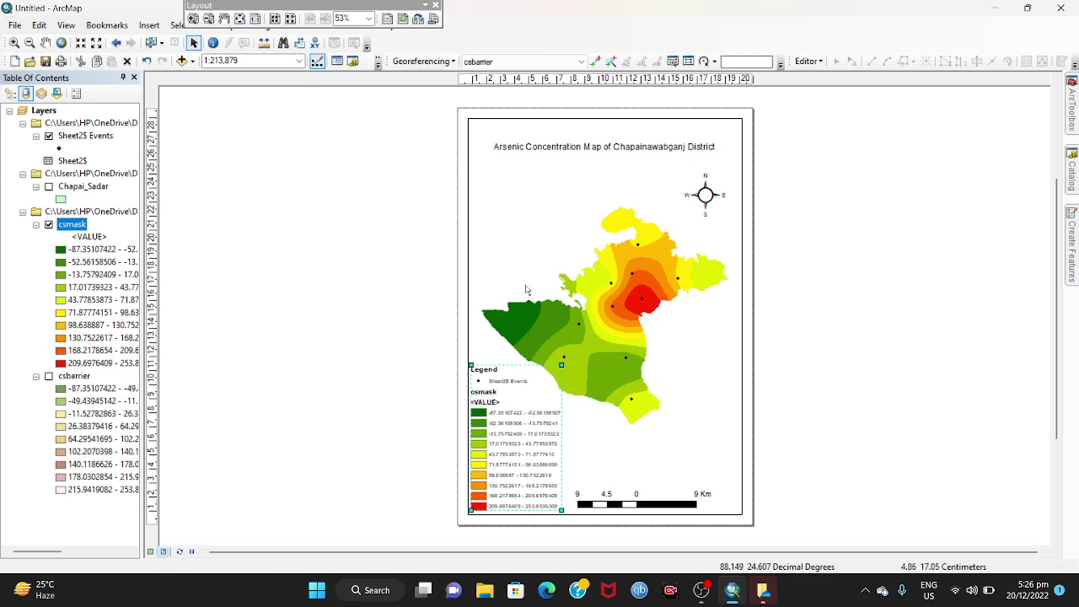
left_click(528, 297)
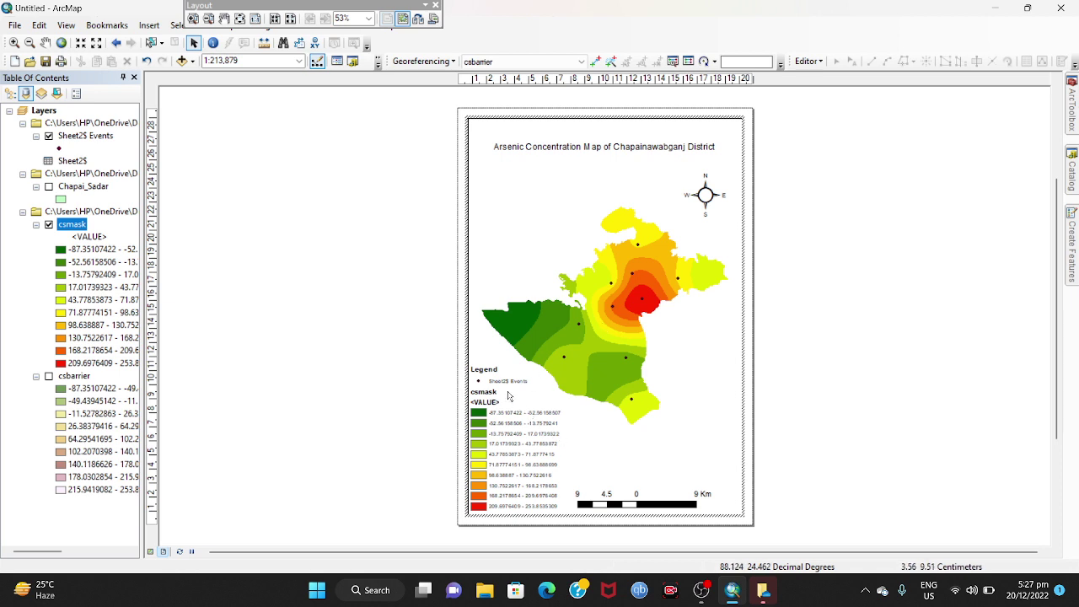
left_click(462, 355)
double_click(484, 374)
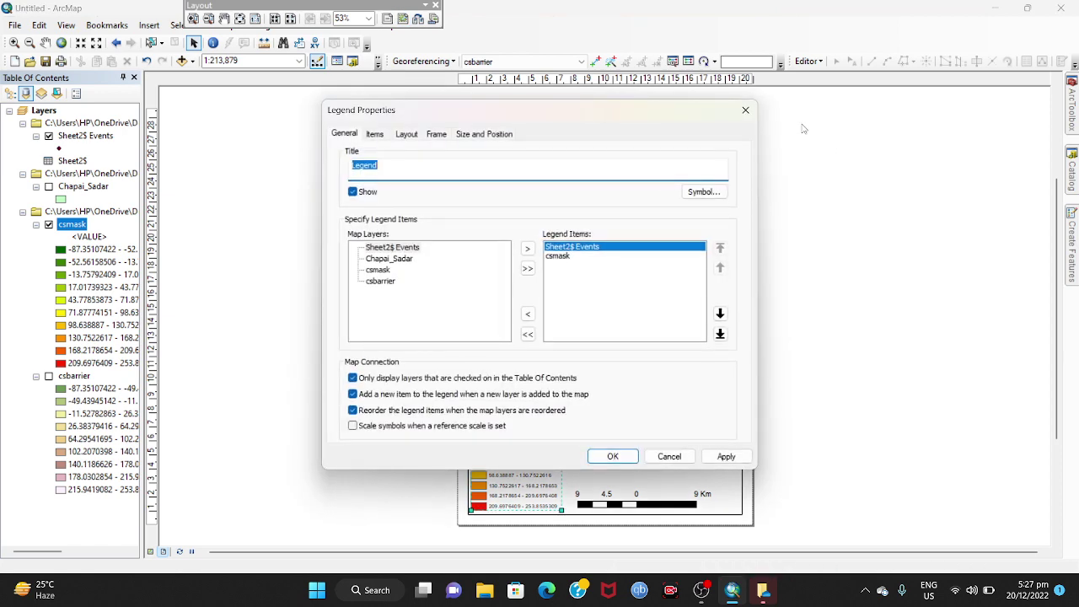
left_click(745, 110)
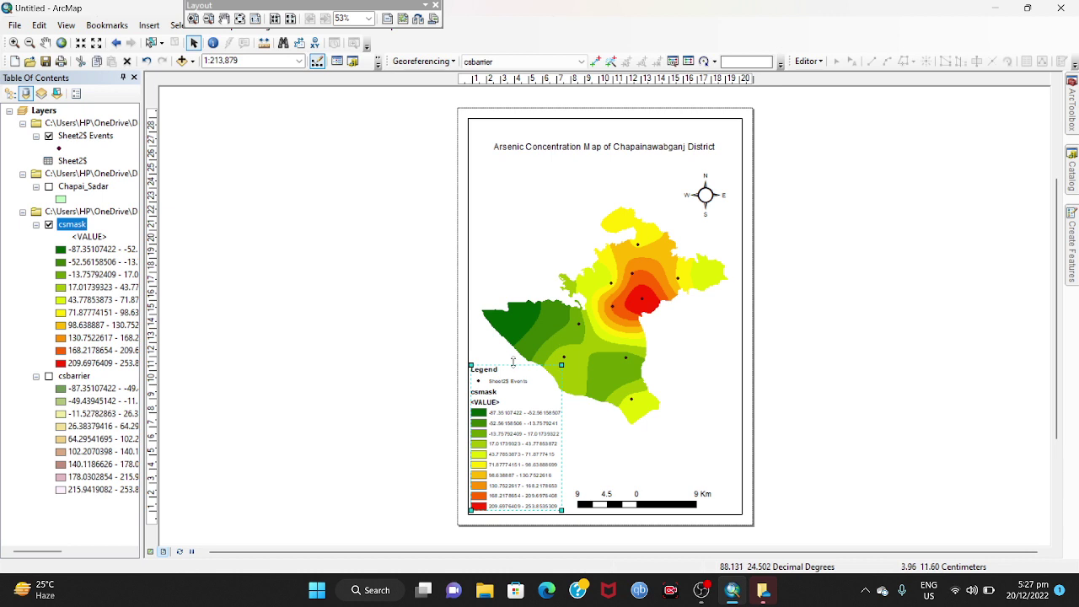
Step: Nudge the legend slightly upward, enlarge it a little from its upper-right corner, and clear the selection
left_click_drag(511, 366, 510, 365)
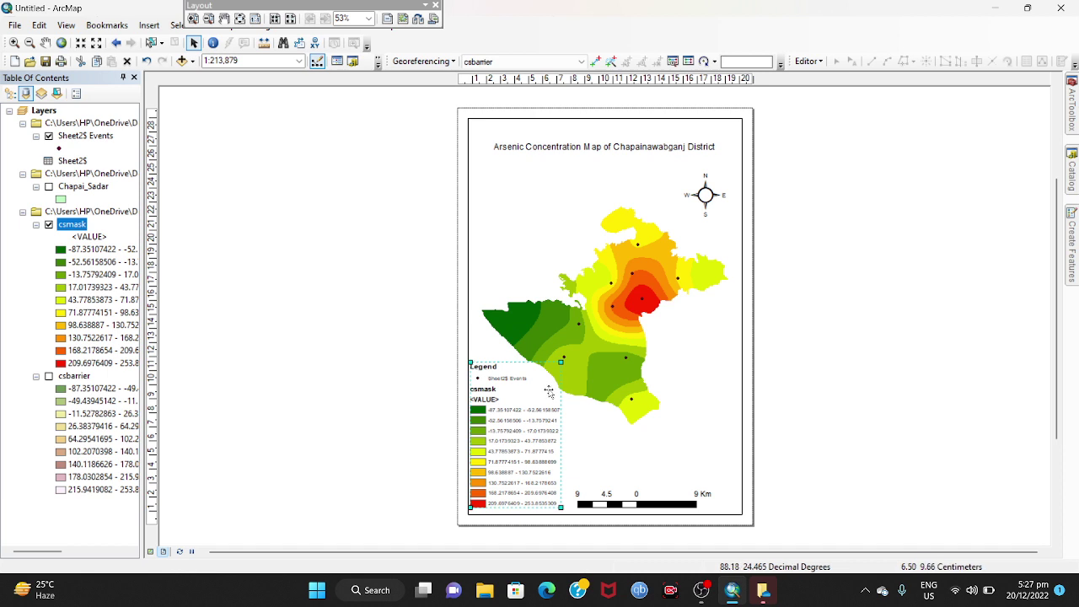
left_click_drag(560, 363, 563, 355)
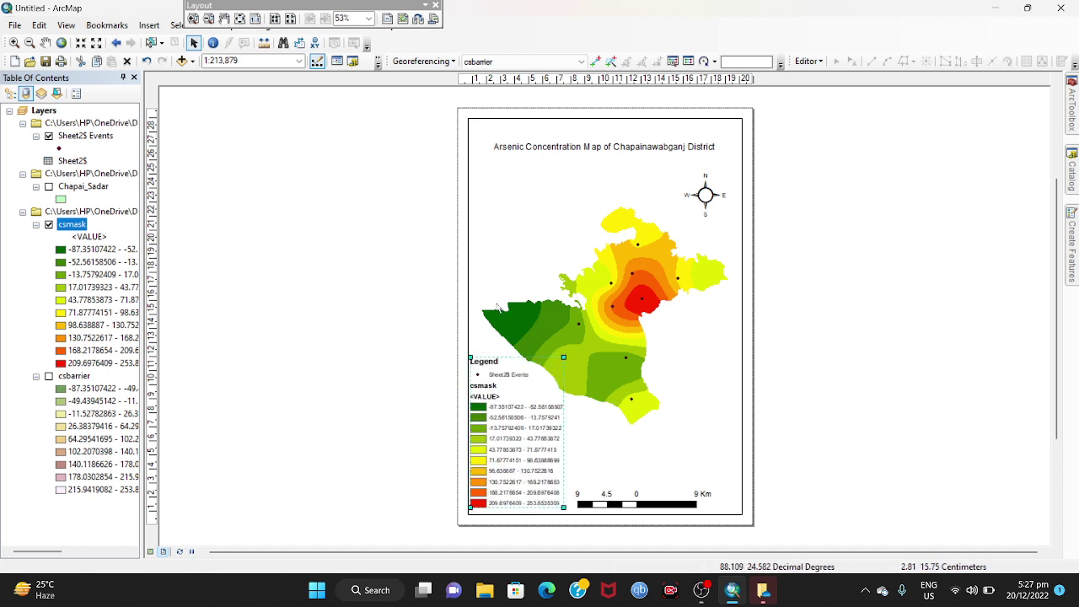
left_click(506, 249)
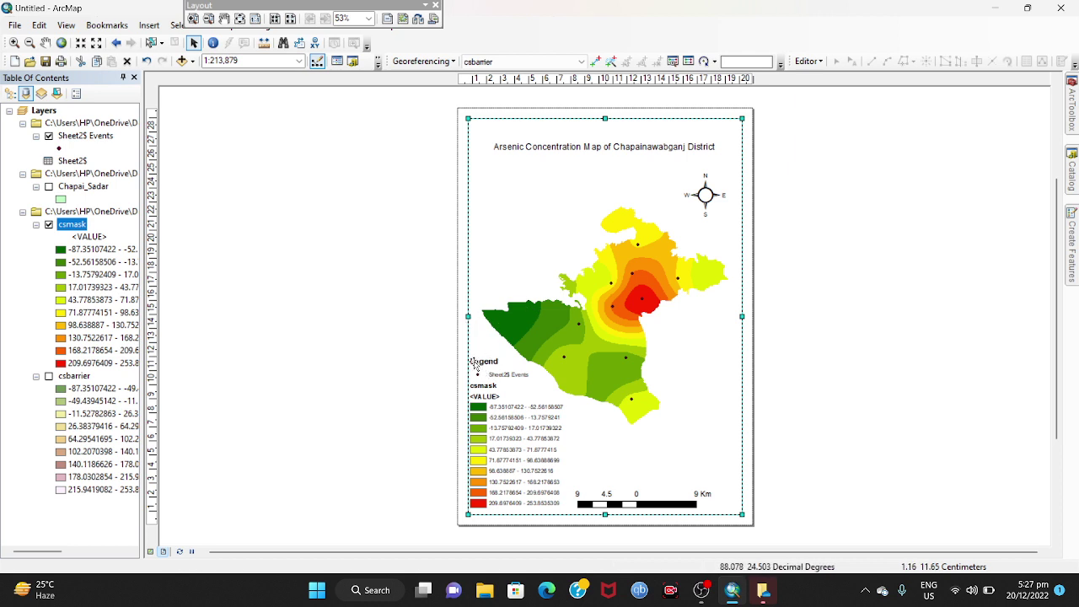
left_click(424, 329)
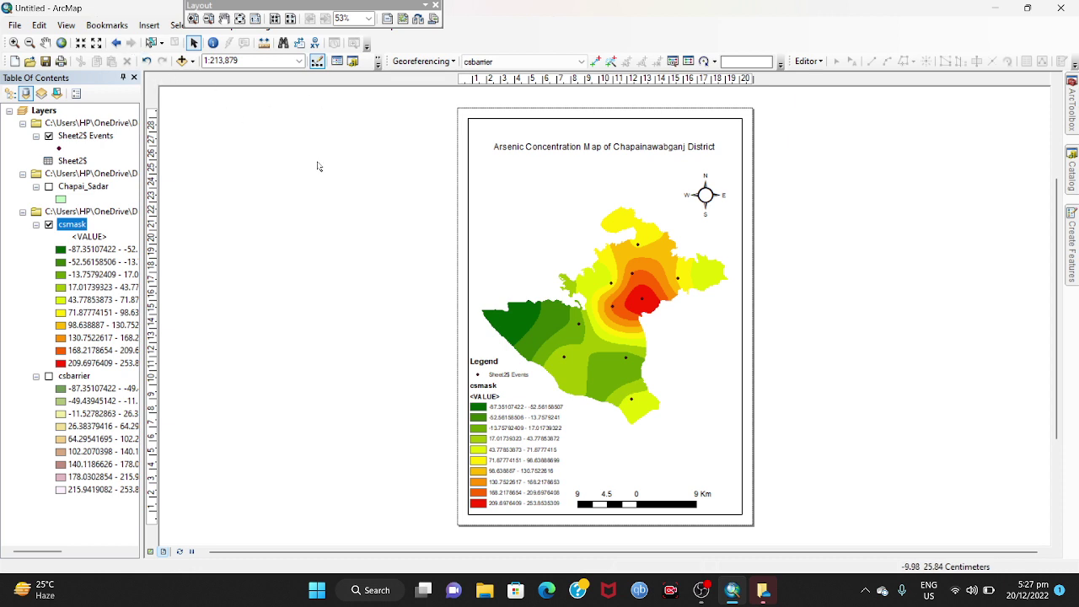
Step: Add a labels-only graticule to the map's data frame, with parallels and meridians every 10 minutes and a simple border
right_click(517, 217)
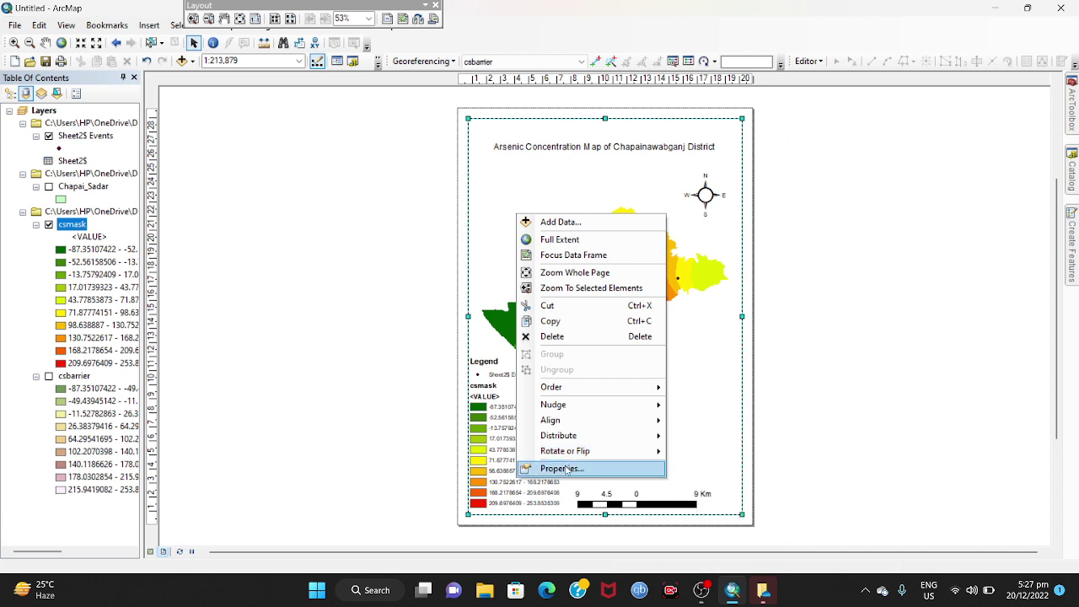
left_click(561, 468)
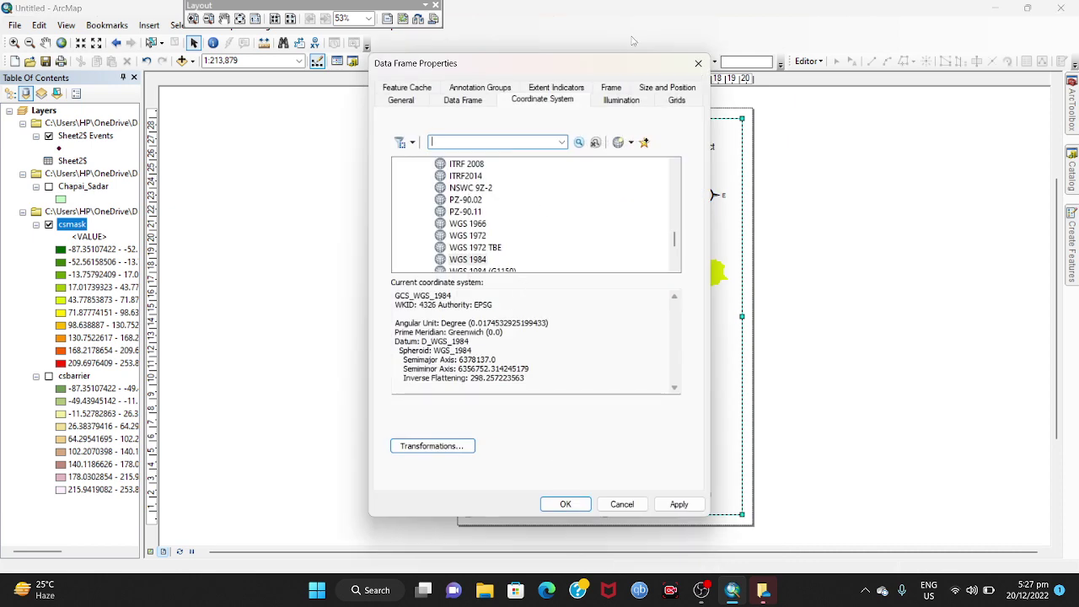
left_click(666, 100)
left_click(627, 145)
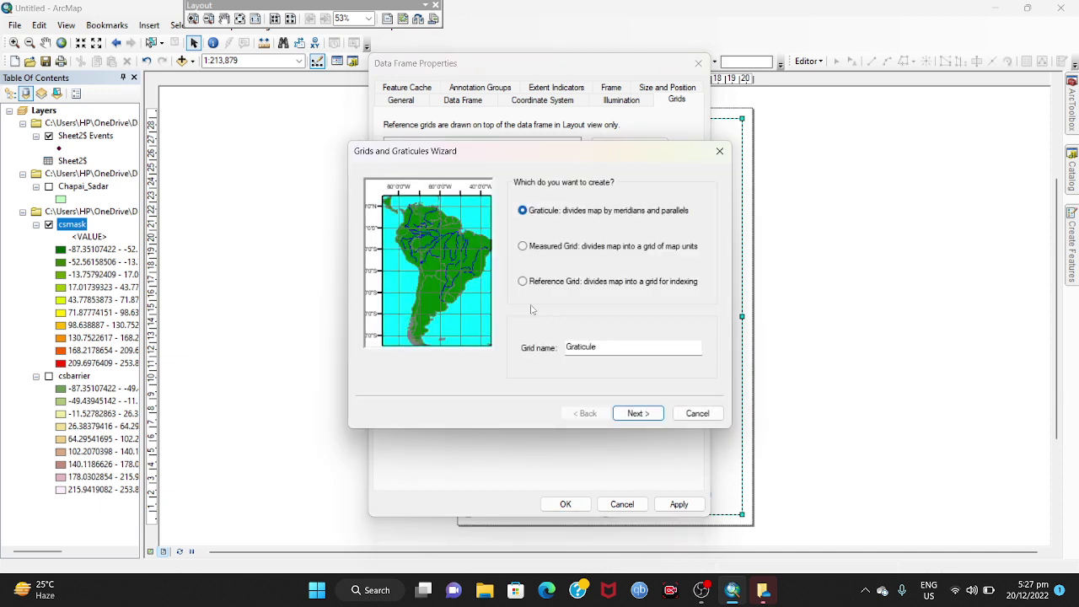
left_click(631, 413)
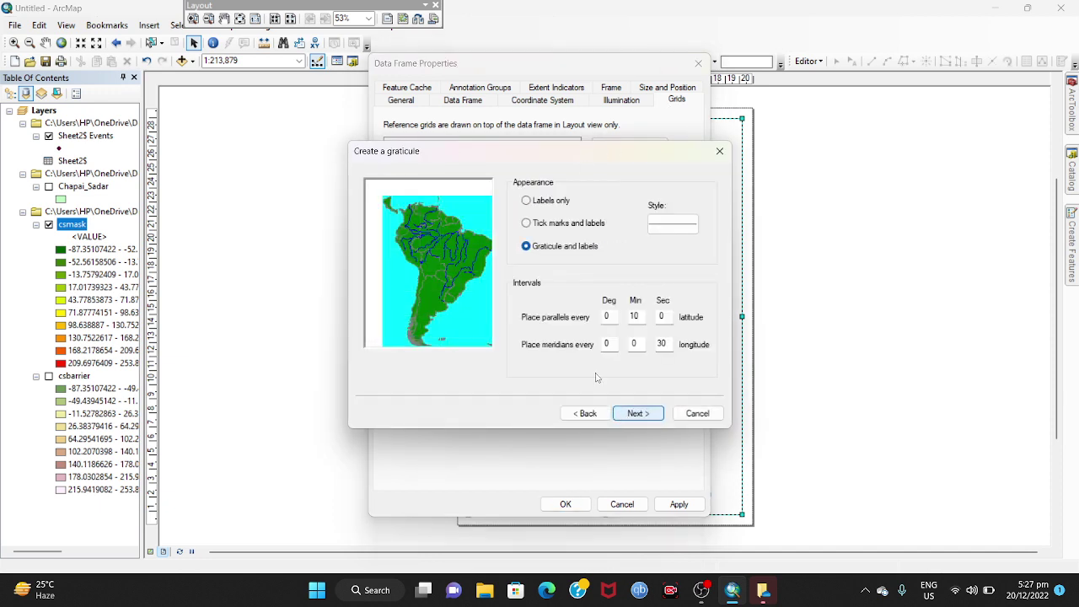
left_click(527, 200)
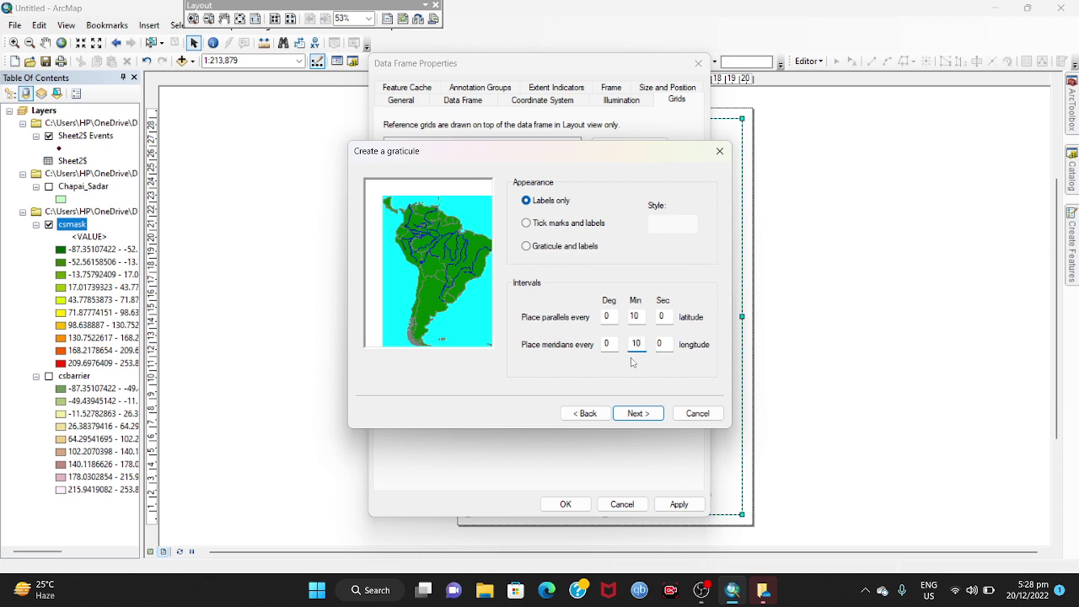
left_click(637, 413)
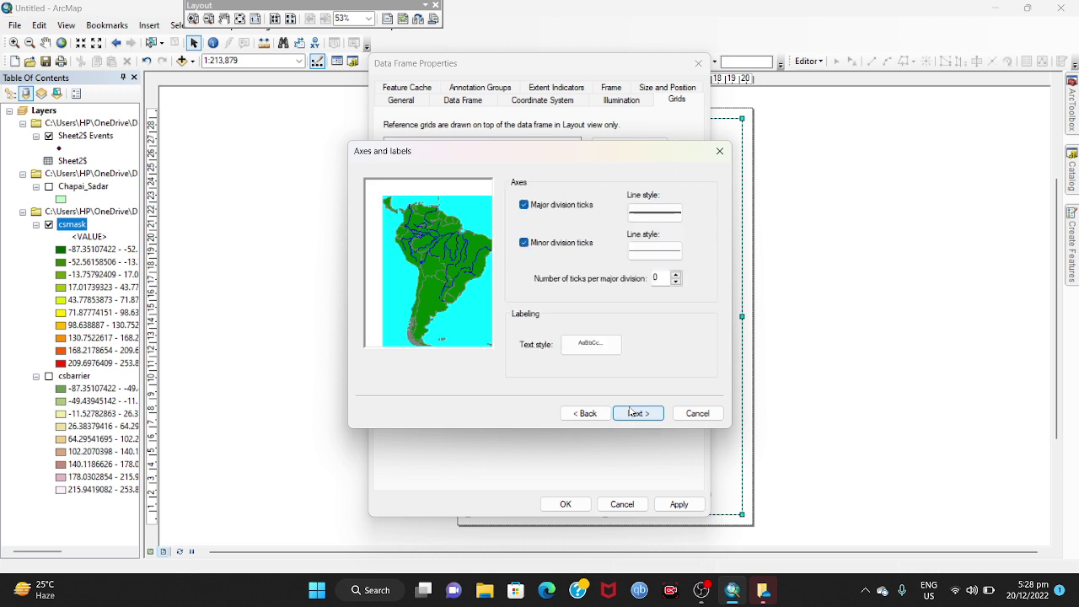
left_click(632, 413)
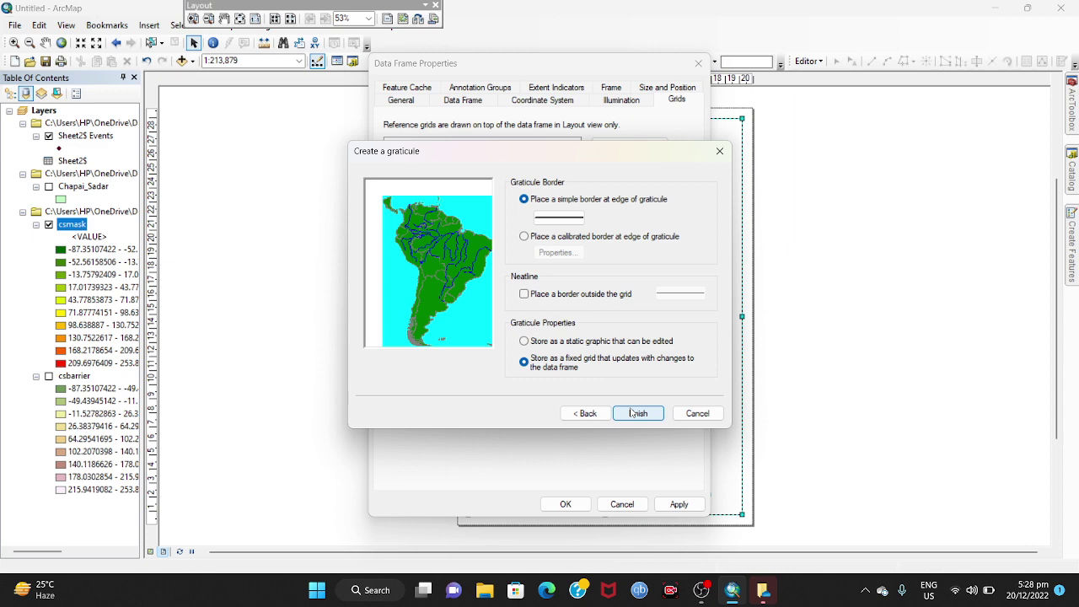
left_click(634, 413)
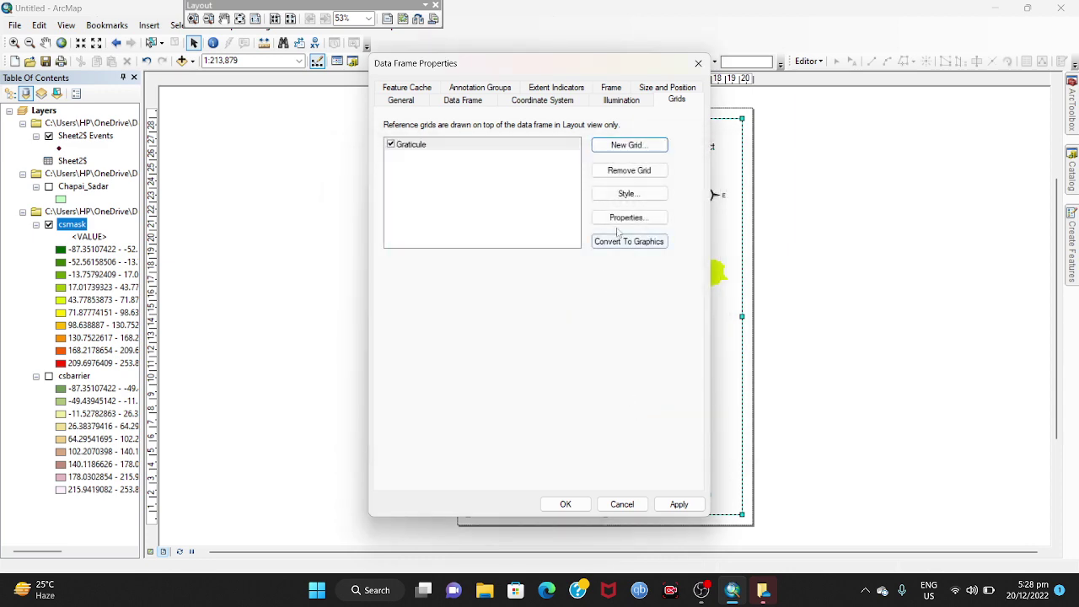
Step: Set the font of the graticule's labels to Times New Roman
left_click(627, 218)
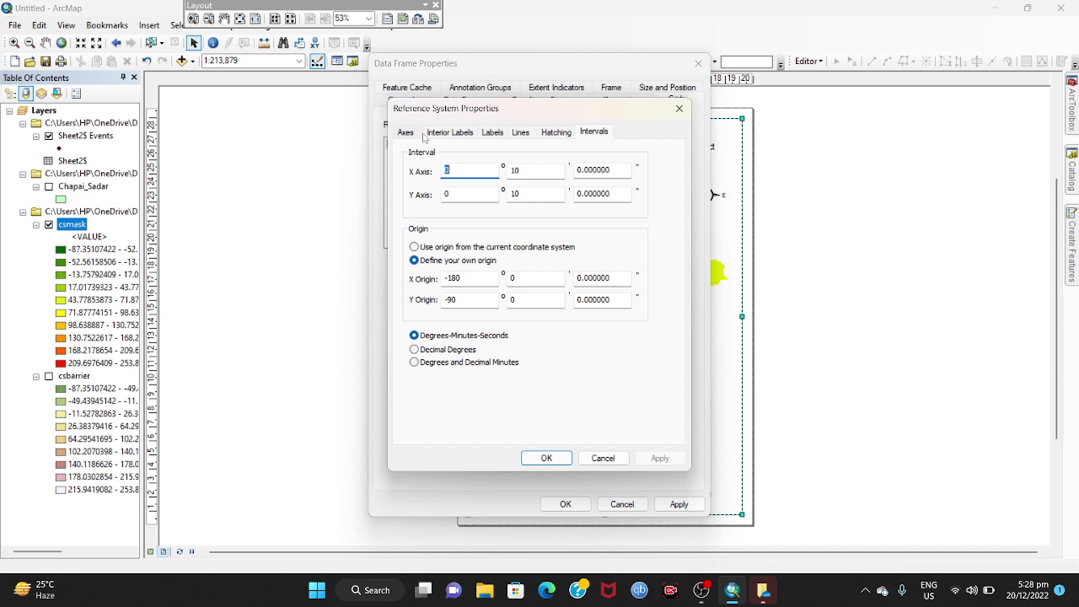
left_click(462, 134)
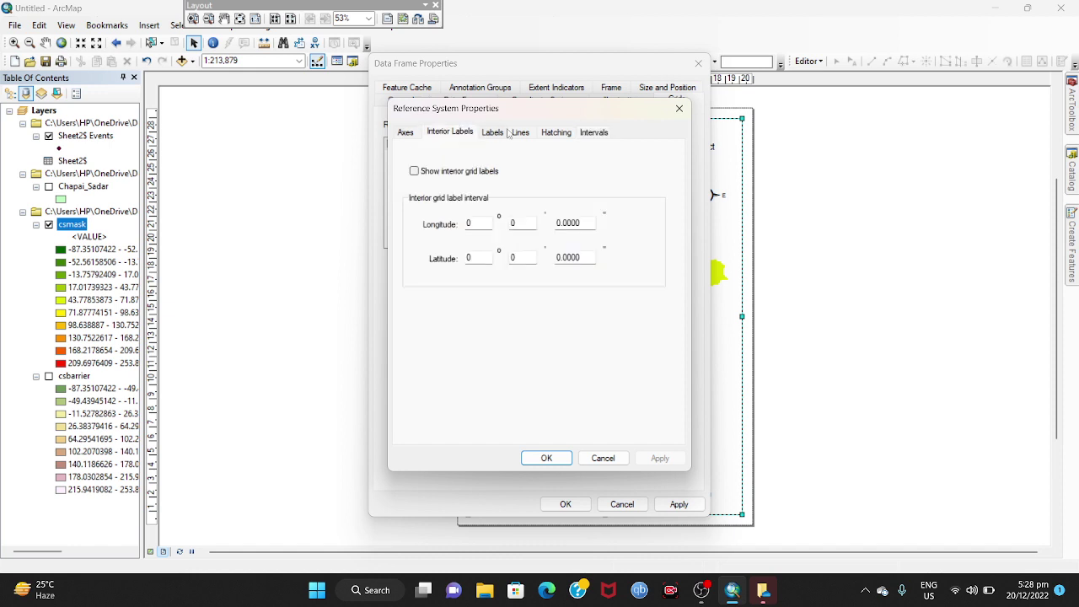
left_click(500, 134)
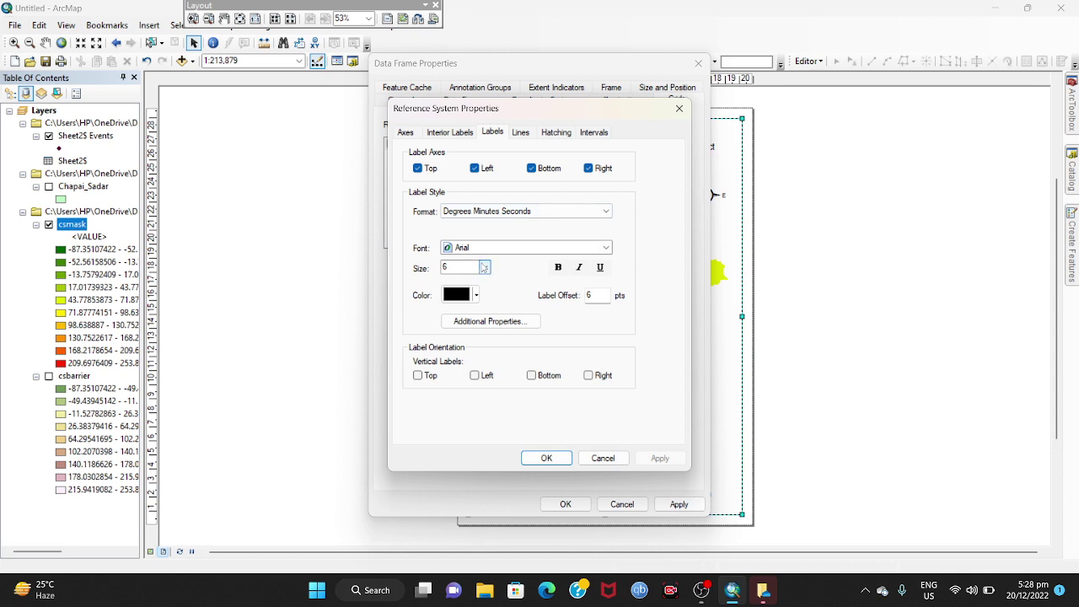
left_click(606, 247)
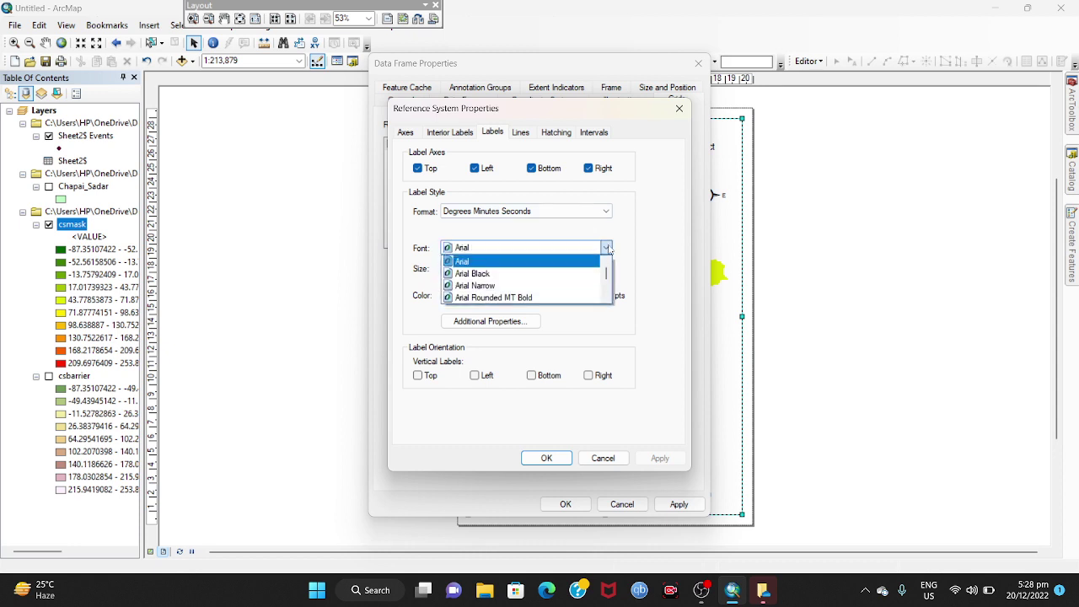
scroll(548, 293, "down", 10)
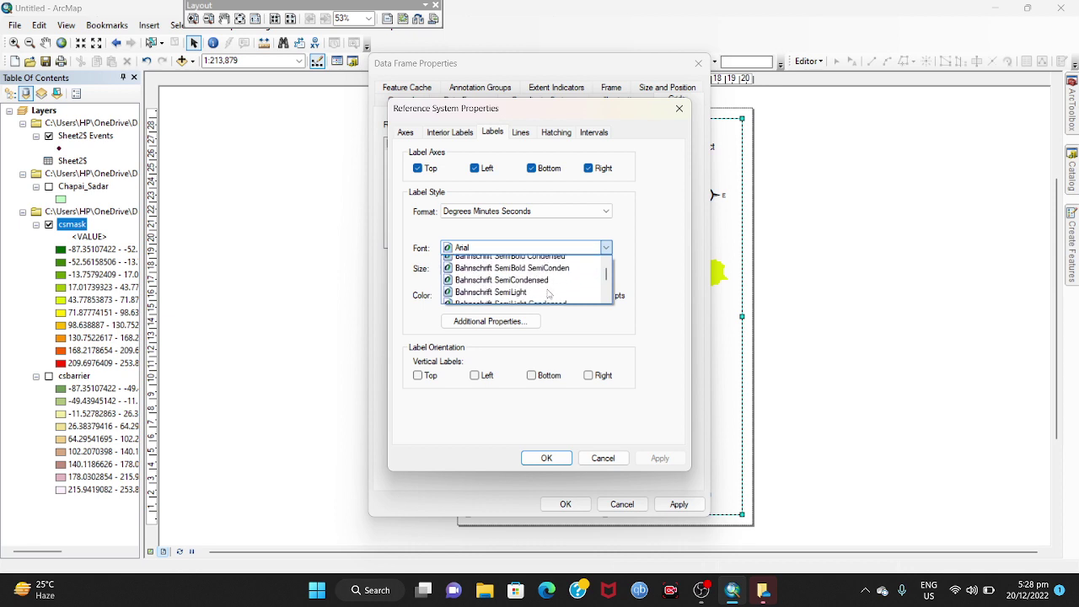
scroll(548, 293, "down", 12)
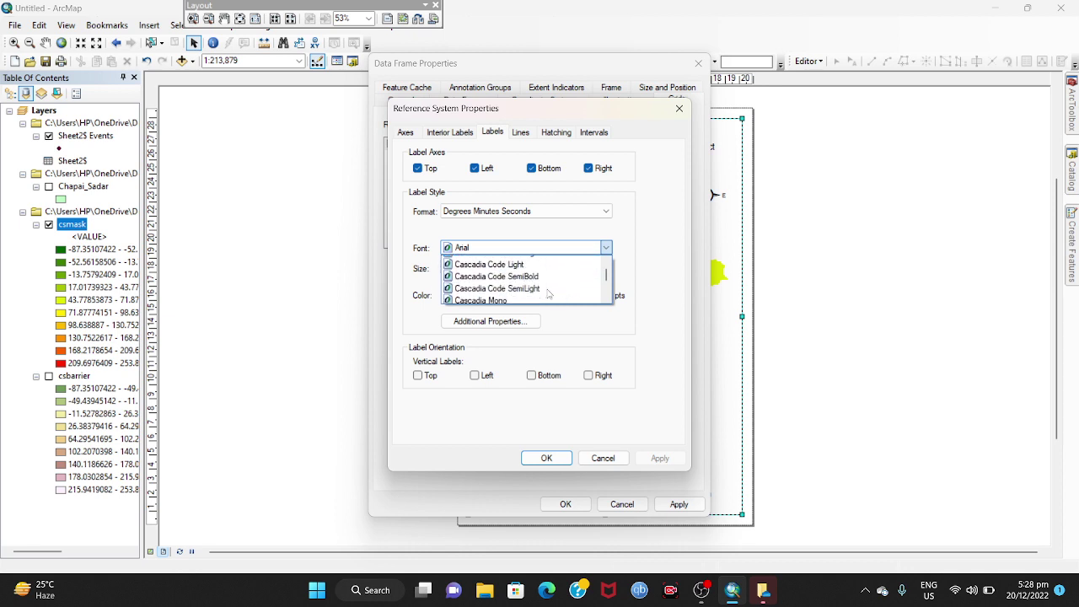
scroll(548, 294, "down", 12)
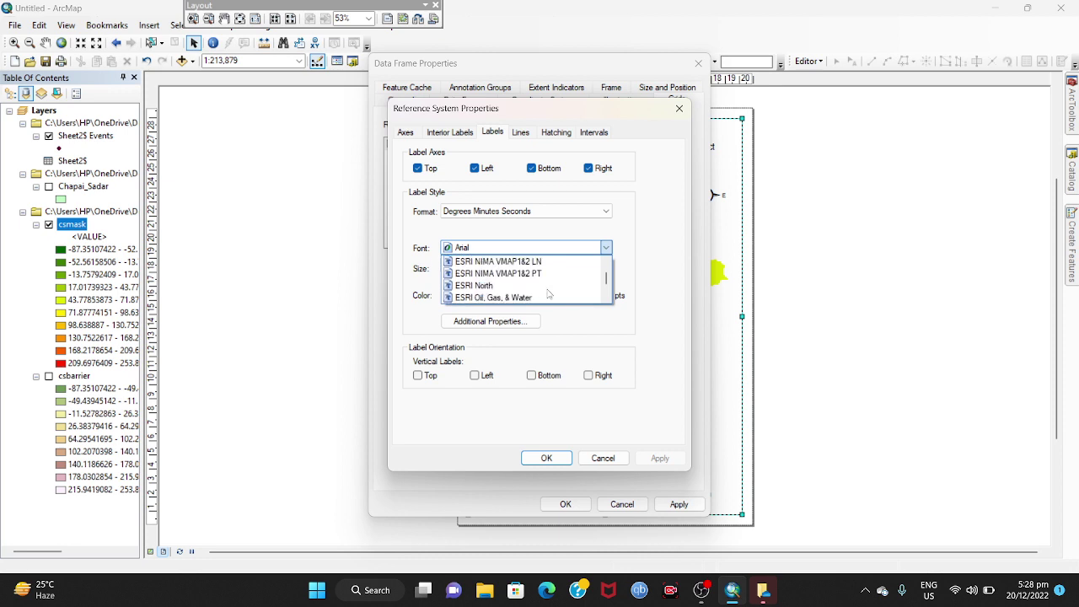
scroll(547, 293, "down", 12)
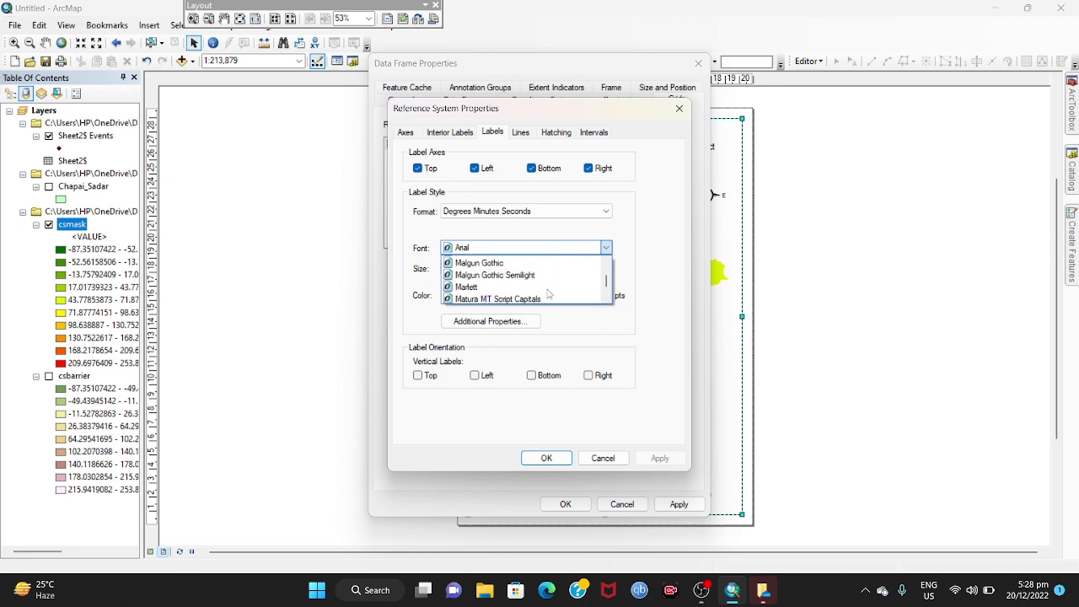
scroll(548, 293, "down", 12)
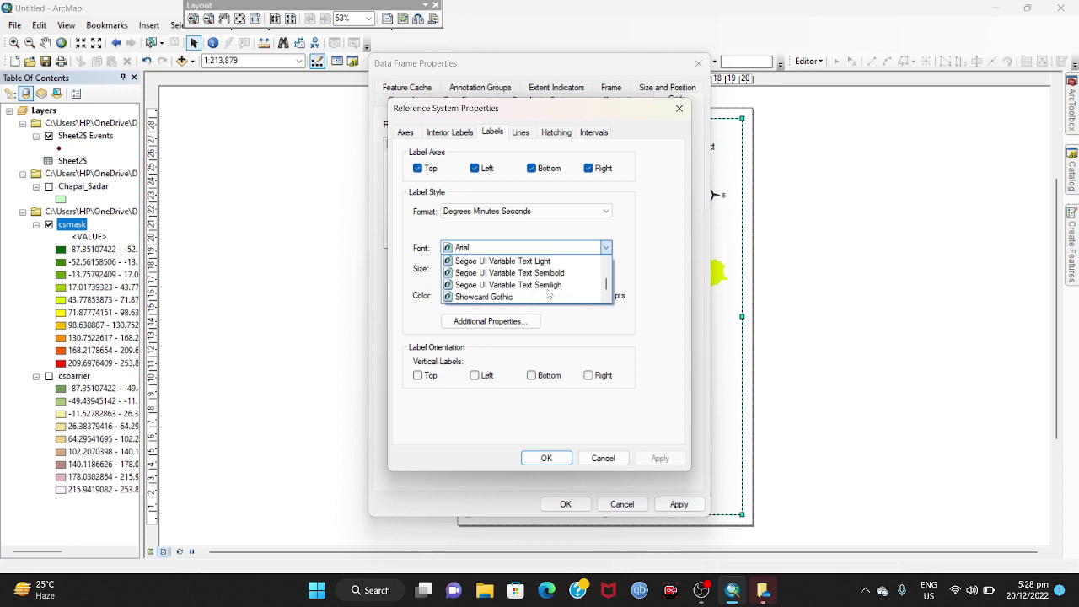
scroll(548, 293, "down", 4)
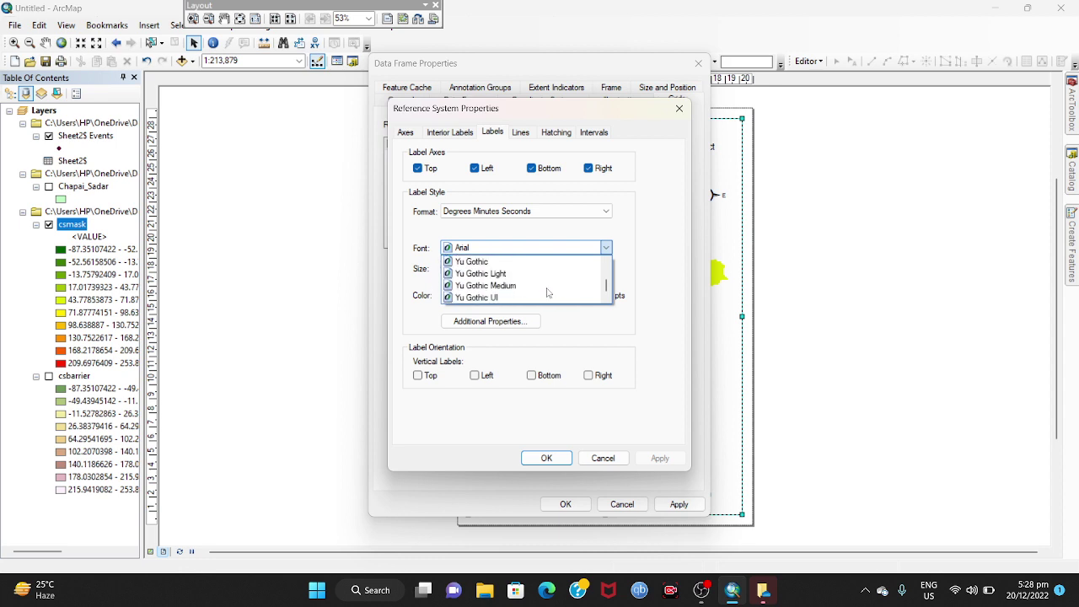
scroll(548, 294, "up", 4)
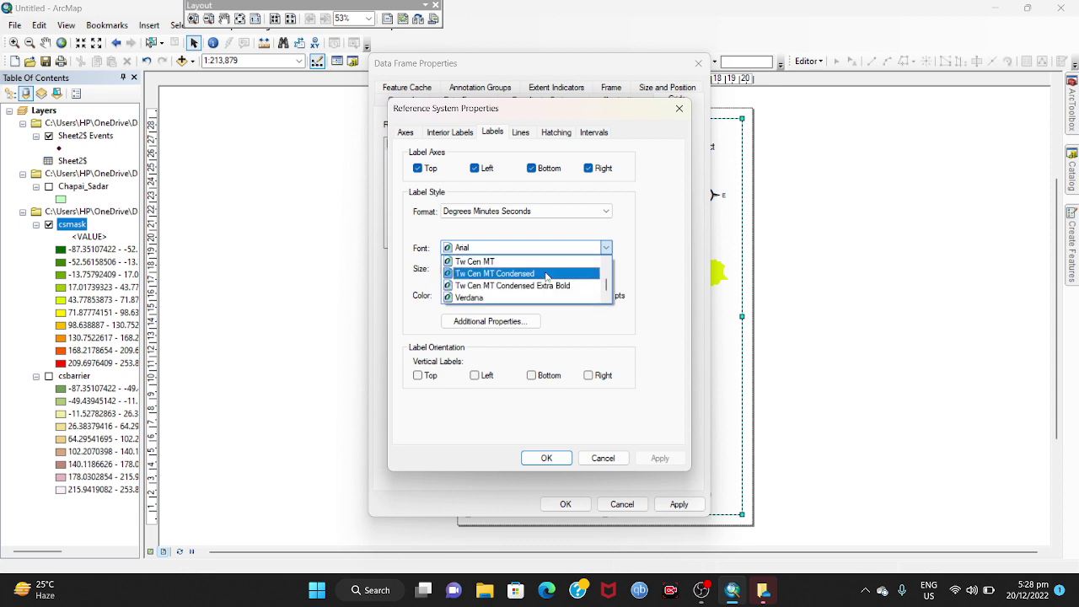
scroll(546, 276, "up", 1)
left_click(546, 274)
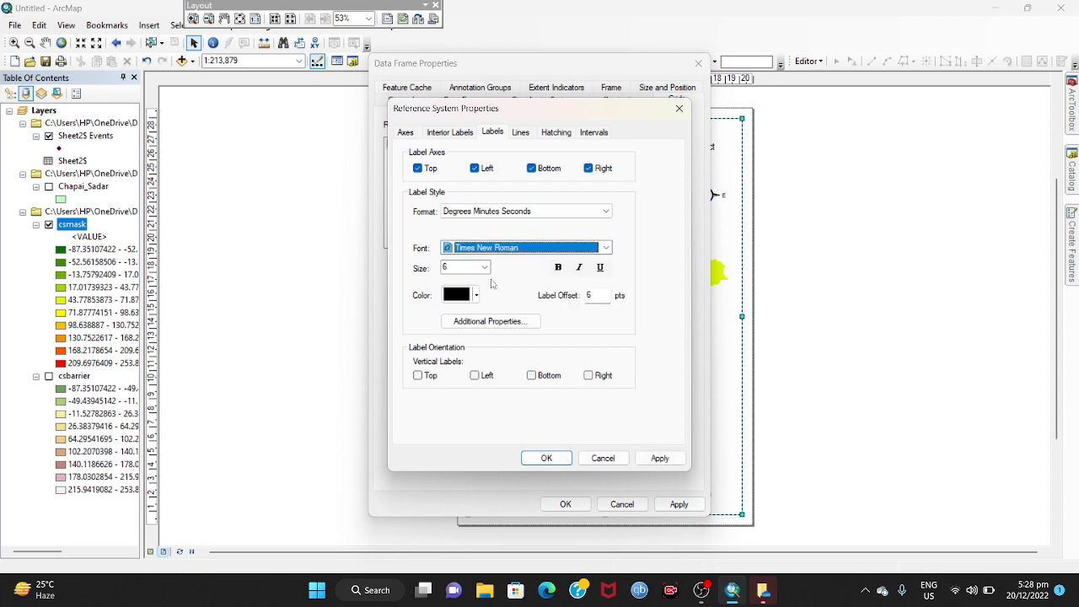
Step: Set the graticule labels' size to 12 and apply the data frame changes, keeping the current coordinate system
left_click(485, 267)
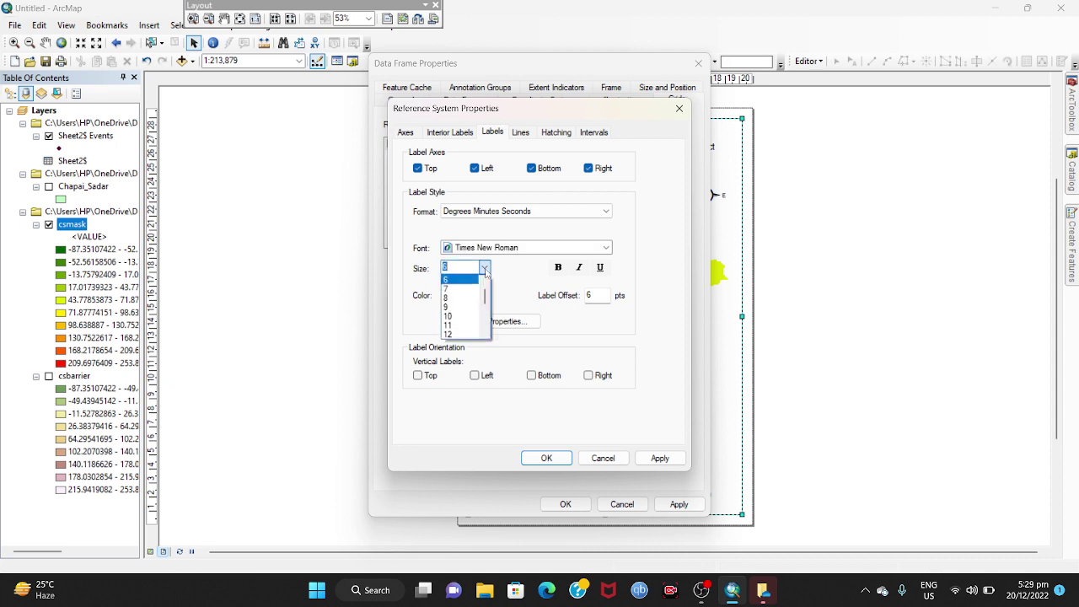
left_click(460, 335)
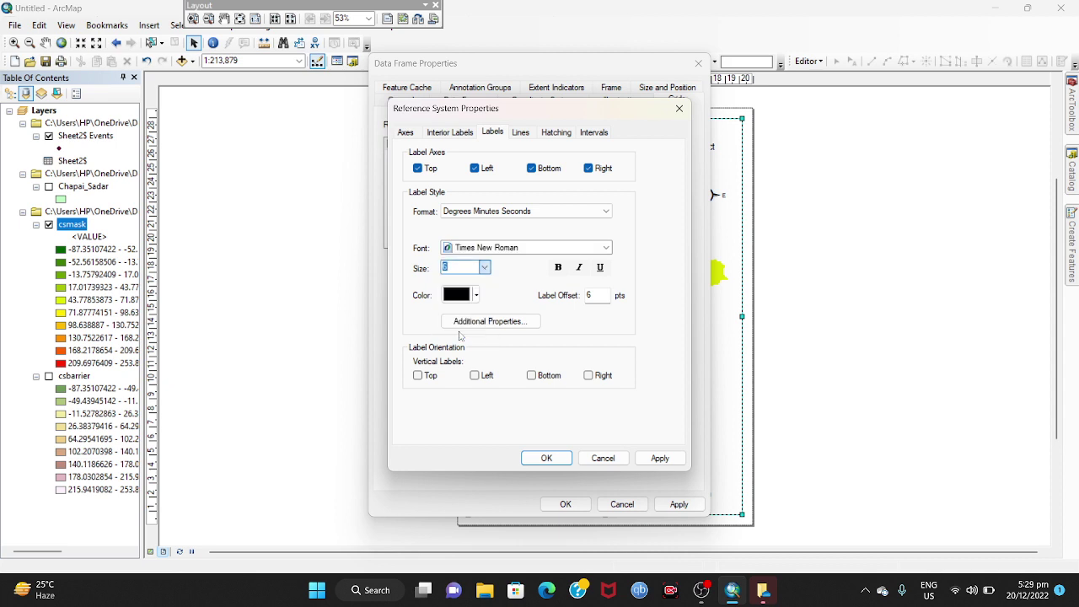
key("Down")
key("Down")
key("Down")
key("Down")
key("Down")
key("Down")
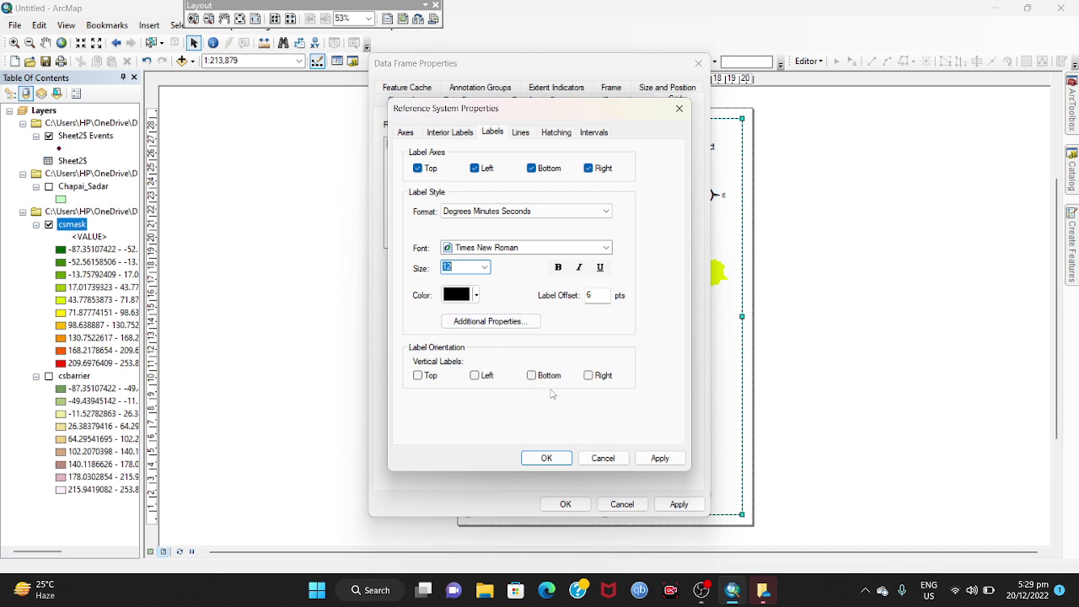
left_click(536, 457)
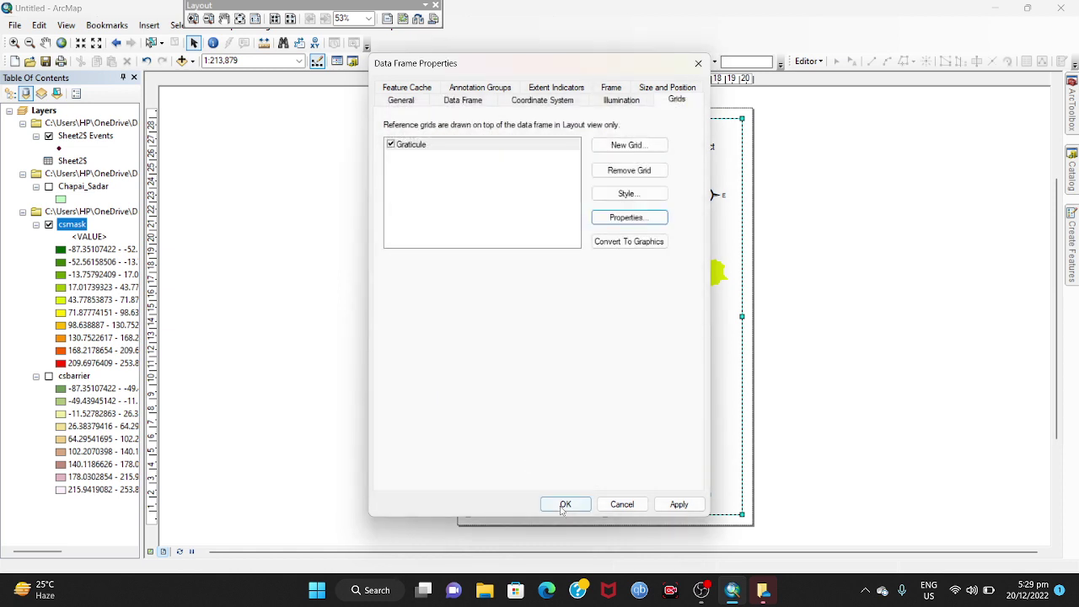
left_click(563, 504)
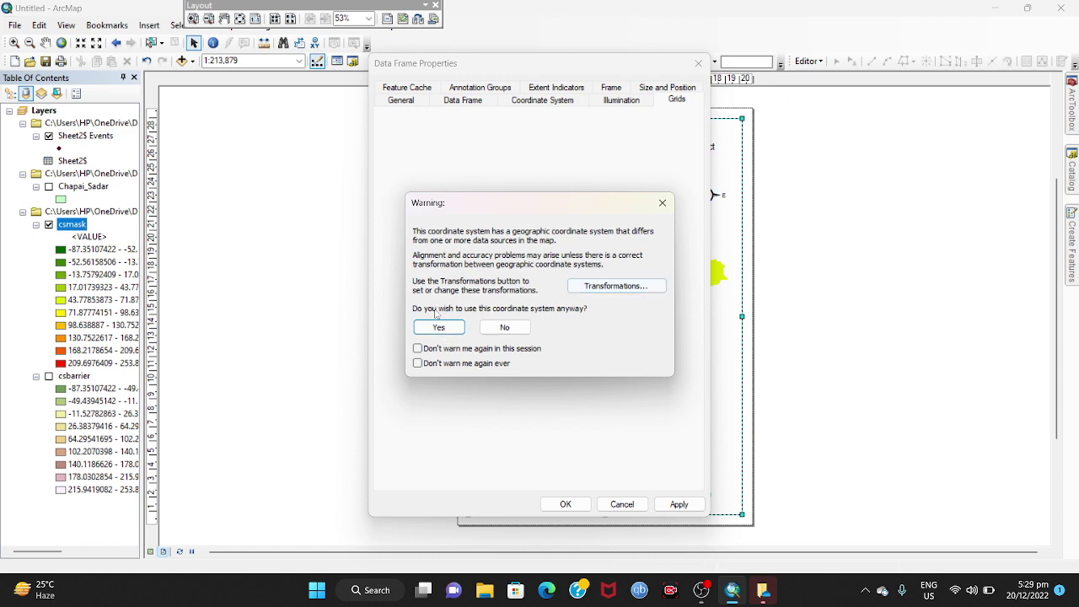
left_click(438, 328)
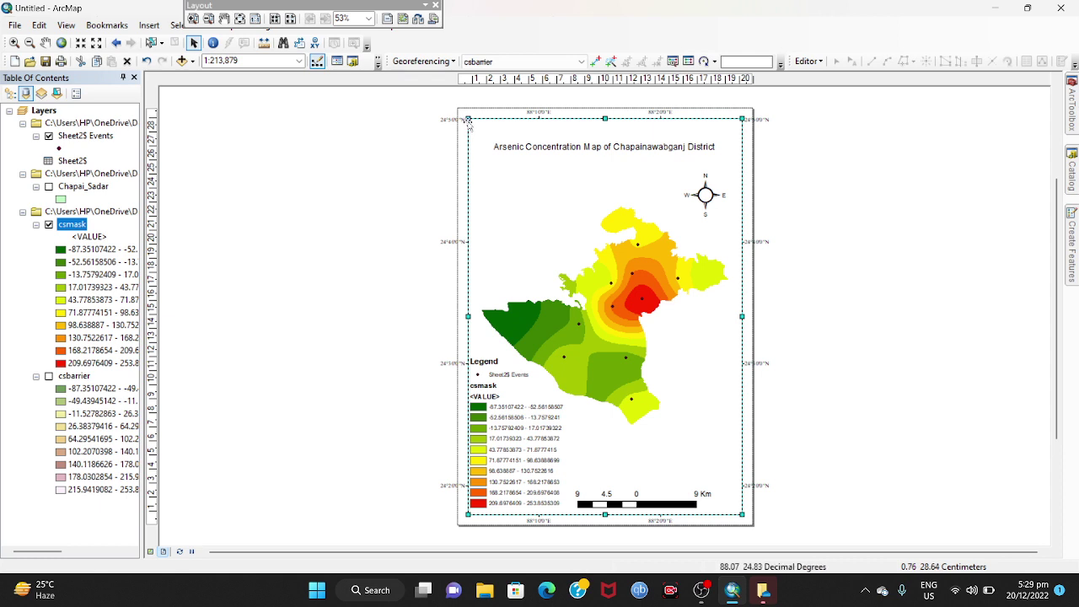
Step: Shrink the map's data frame by adjusting its edges and corners to leave room for the graticule labels inside the page
left_click_drag(466, 118, 467, 125)
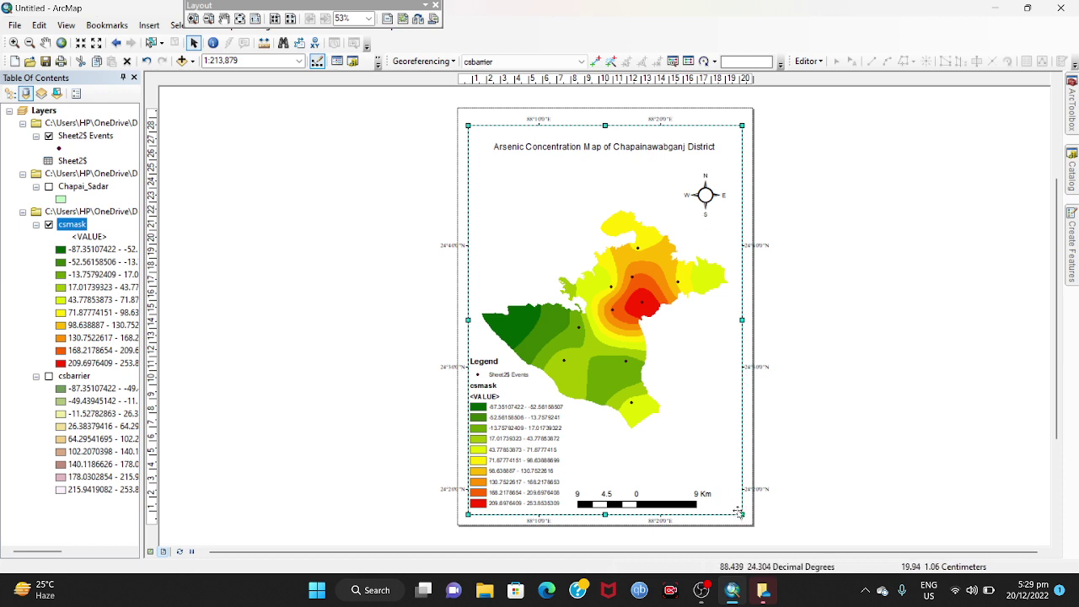
left_click_drag(740, 511, 742, 497)
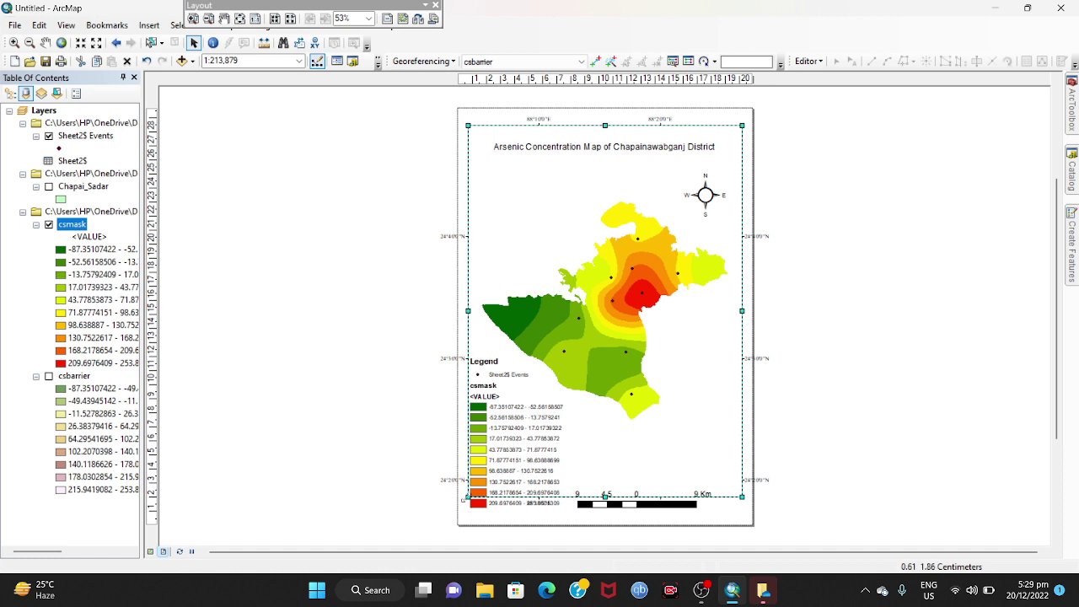
left_click_drag(466, 497, 481, 495)
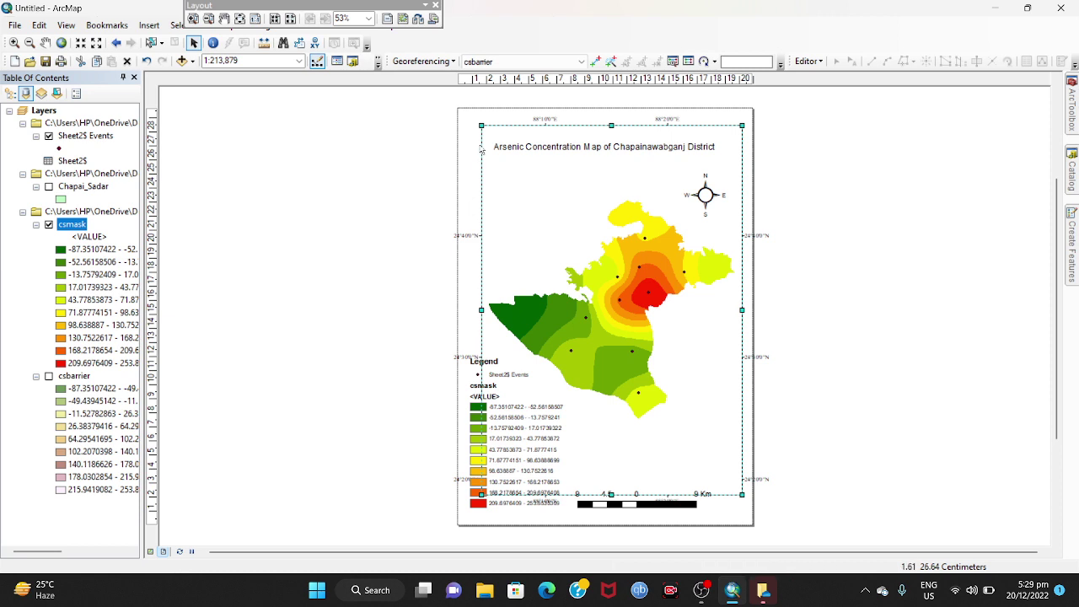
left_click_drag(480, 126, 480, 131)
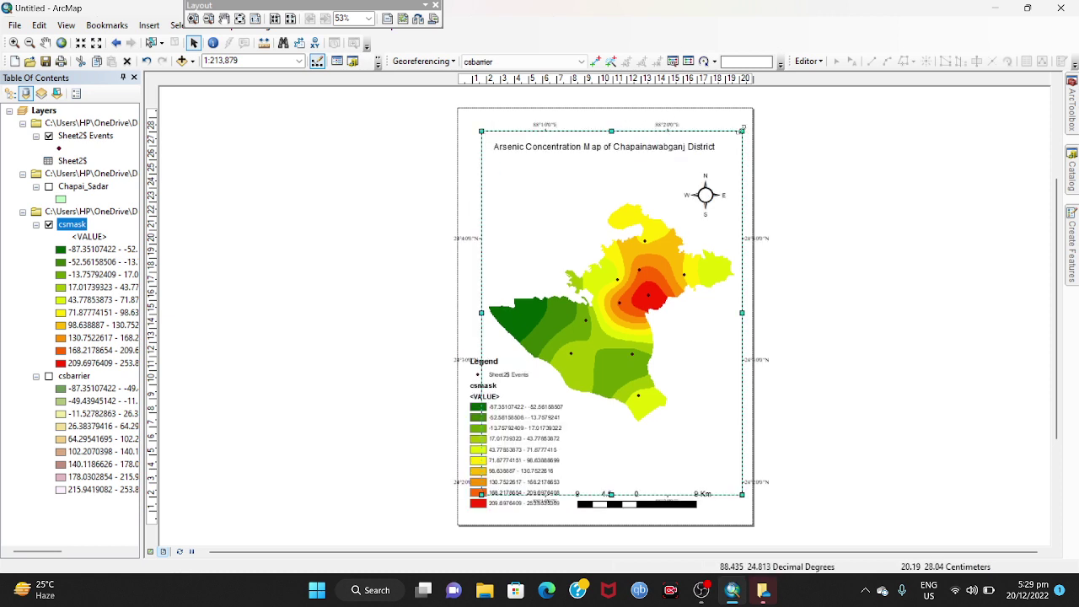
left_click_drag(741, 131, 736, 140)
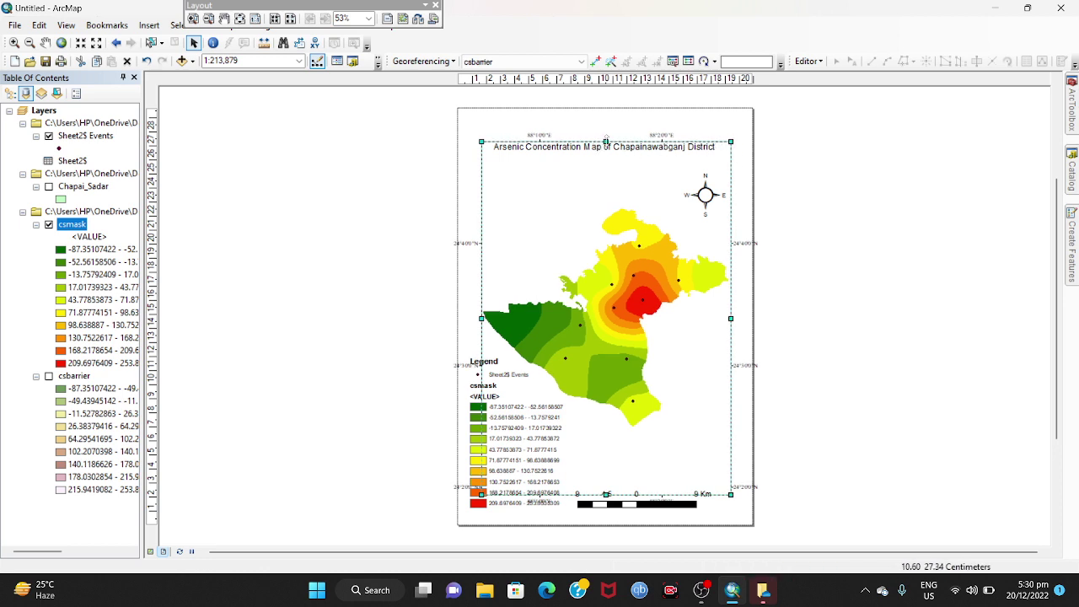
left_click_drag(607, 135, 606, 123)
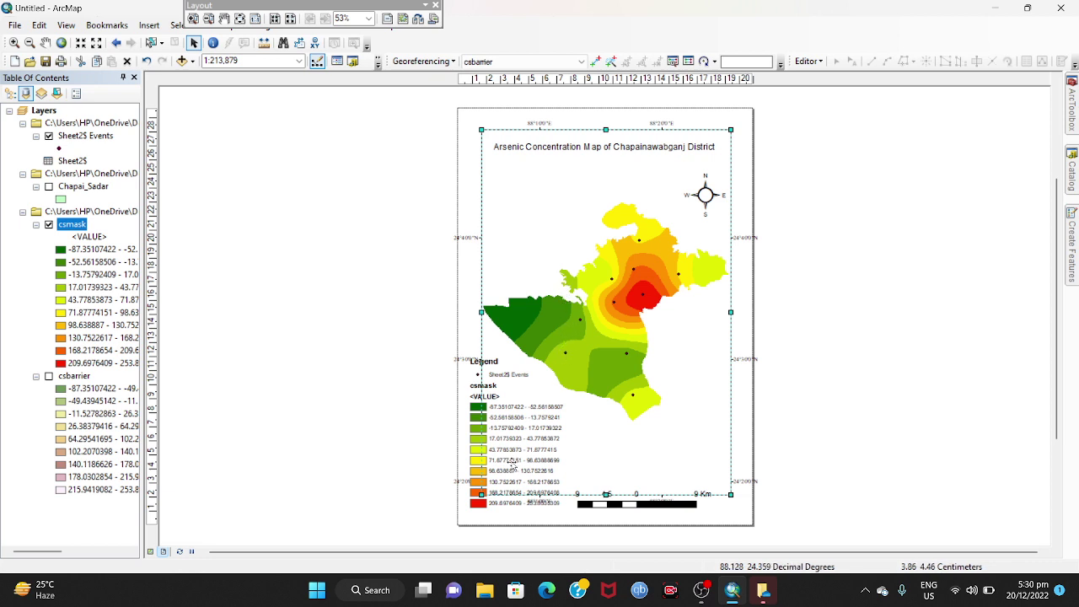
left_click_drag(481, 494, 485, 520)
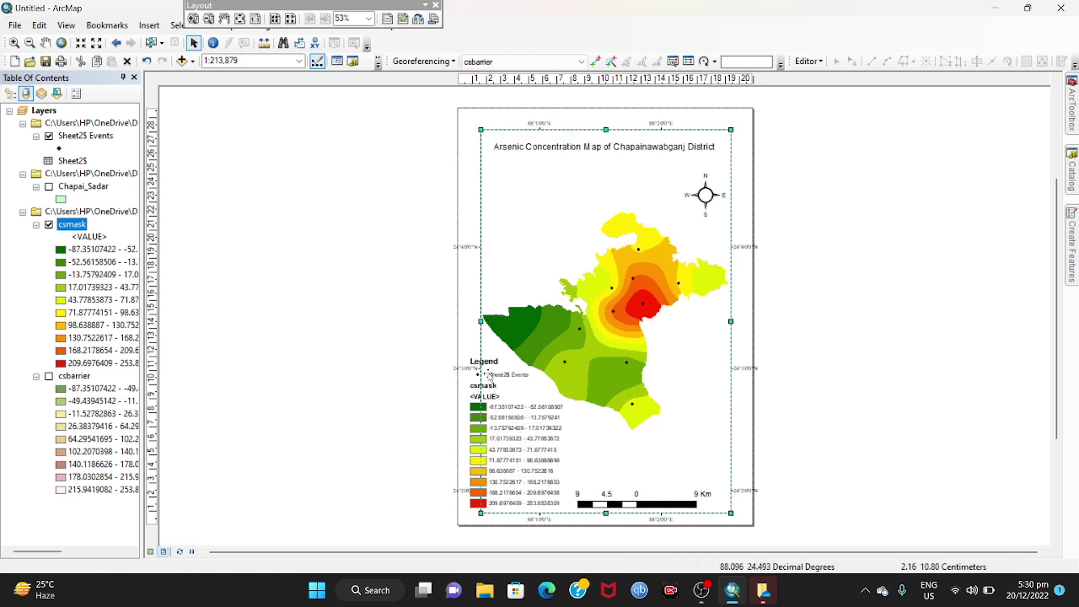
Step: Move the legend slightly right so that it sits inside the data frame's left border, leaving its properties as they are
double_click(507, 403)
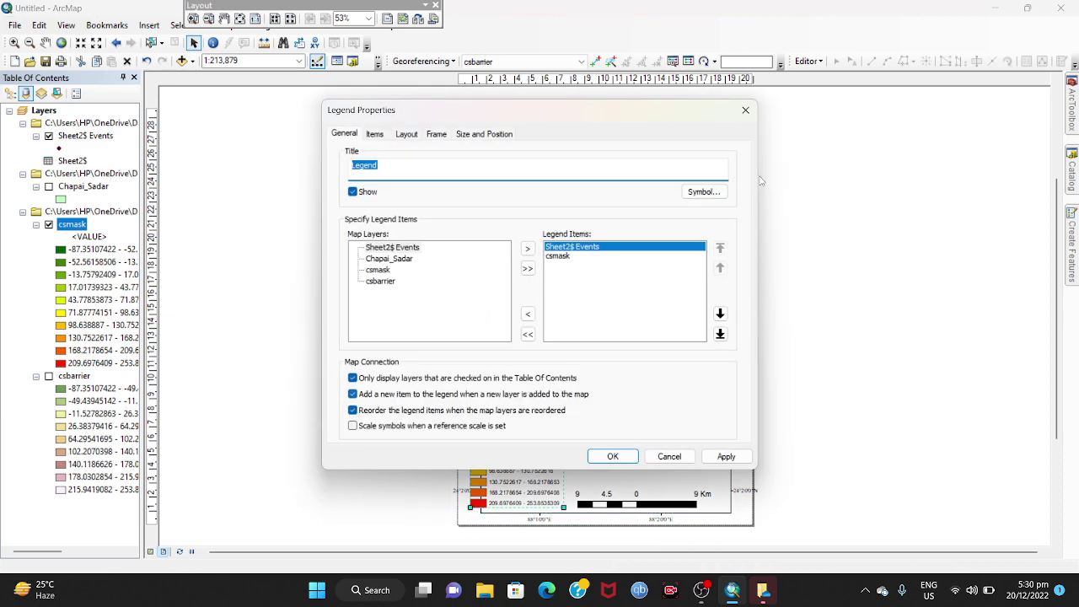
left_click(745, 109)
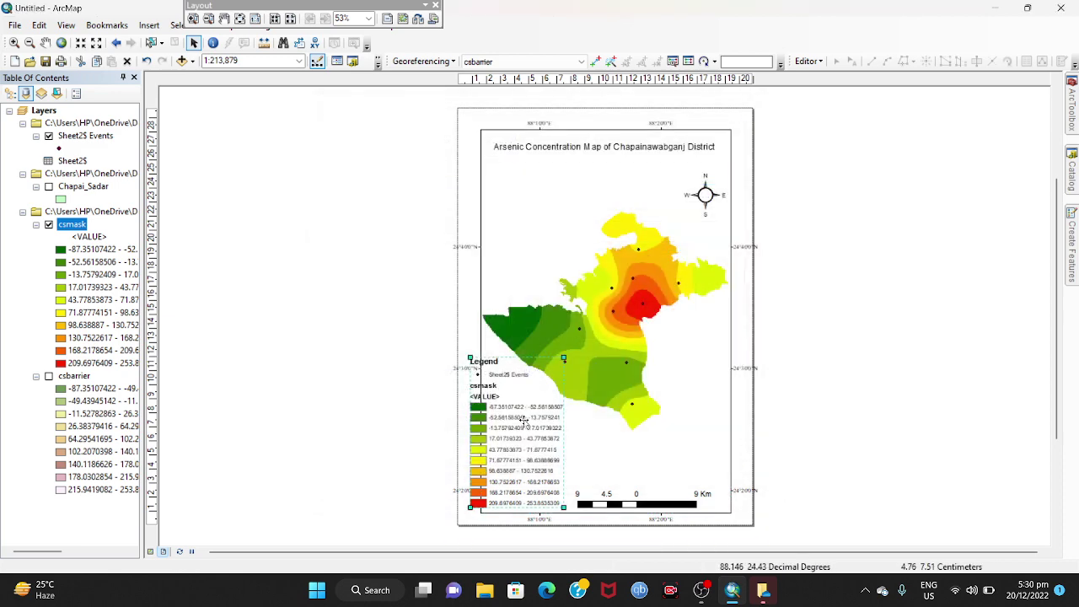
left_click_drag(523, 420, 534, 420)
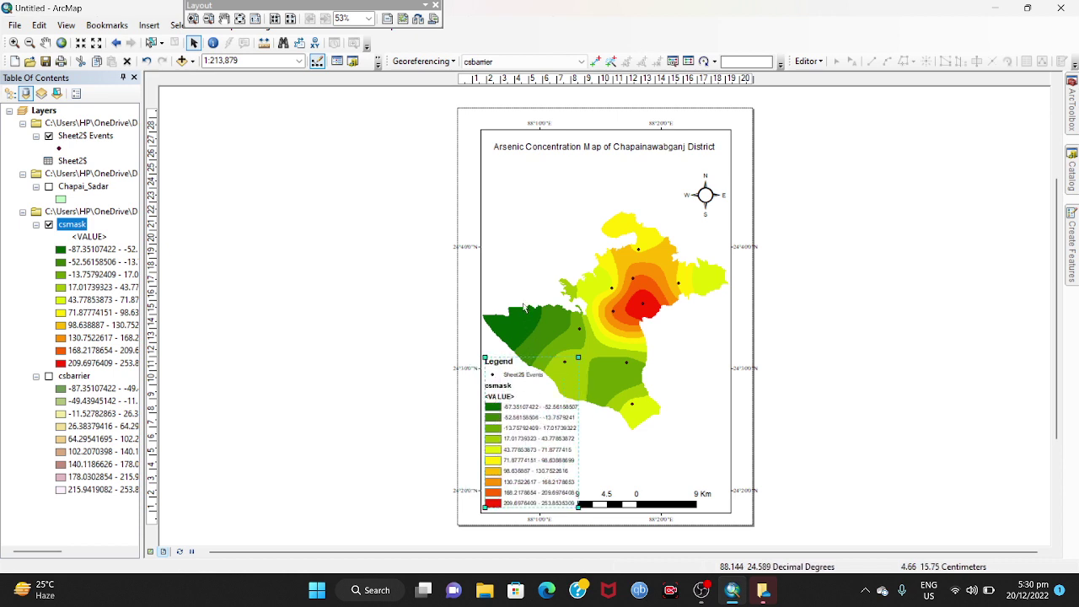
Step: Select the map's data frame and shift it slightly right and down on the page
left_click(464, 287)
left_click(488, 278)
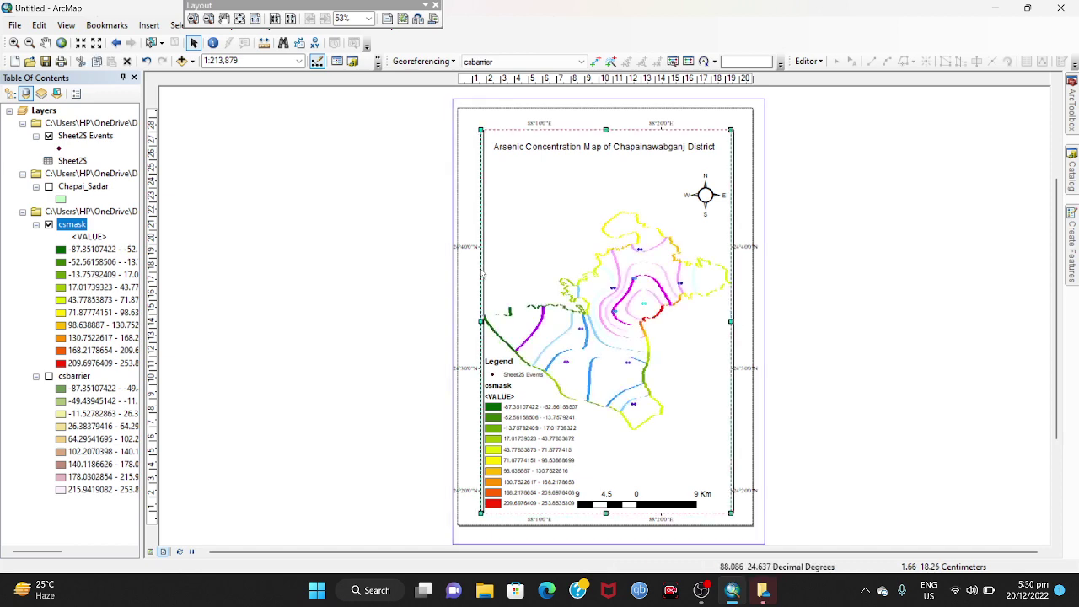
left_click_drag(483, 270, 486, 275)
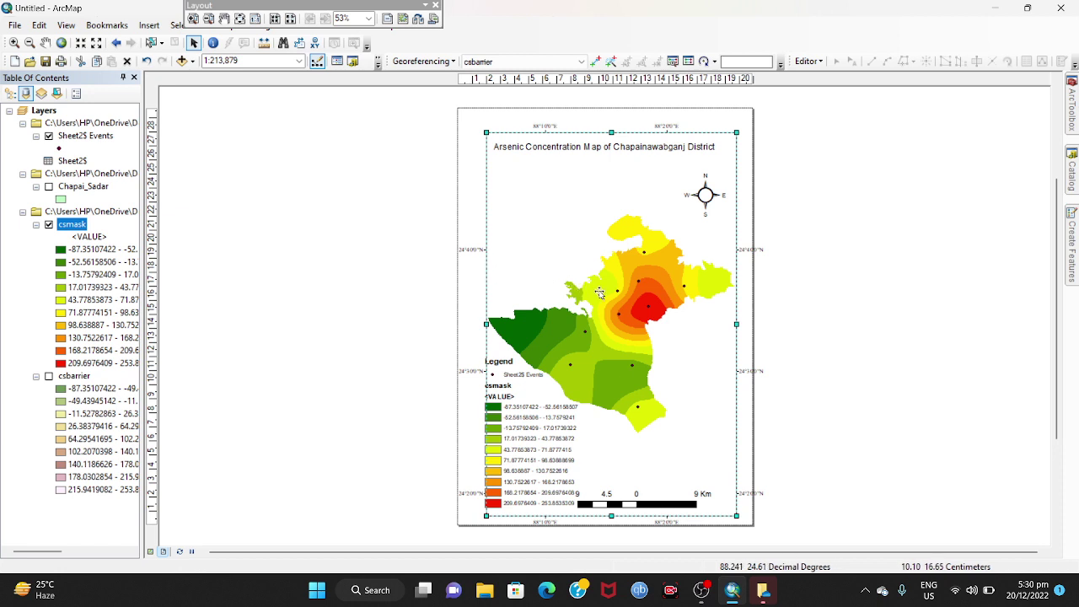
Step: Make the graticule's left and right labels vertical and apply the data frame changes, keeping the current coordinate system
right_click(512, 201)
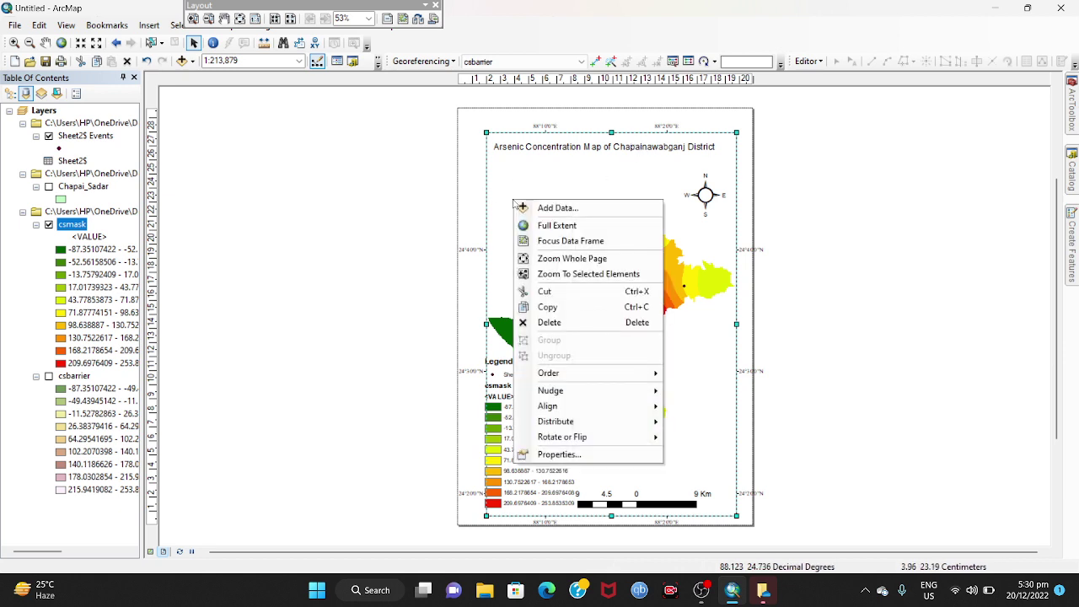
left_click(612, 454)
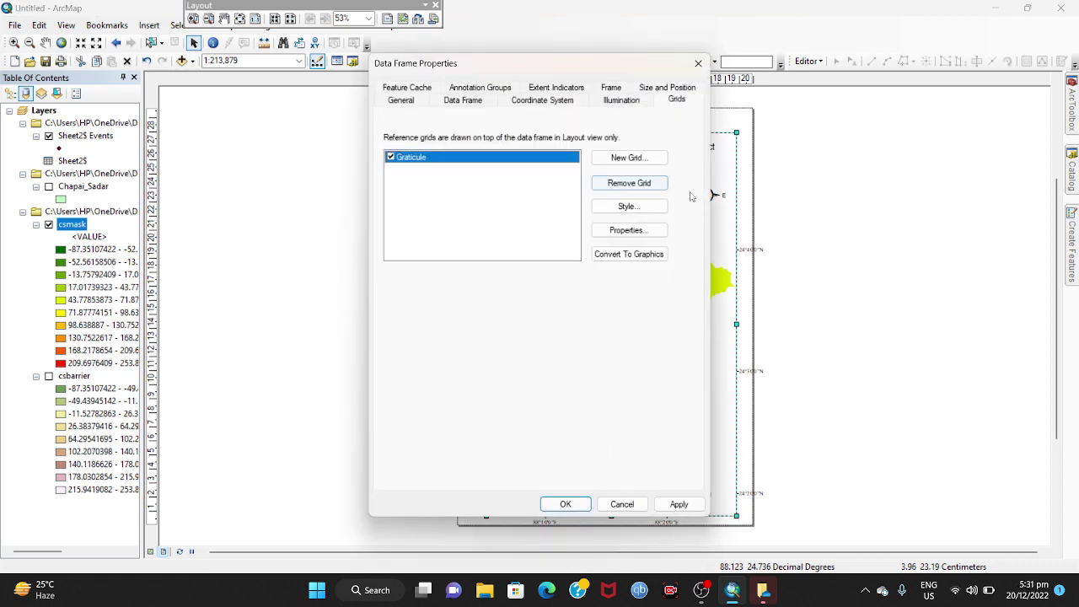
left_click(625, 230)
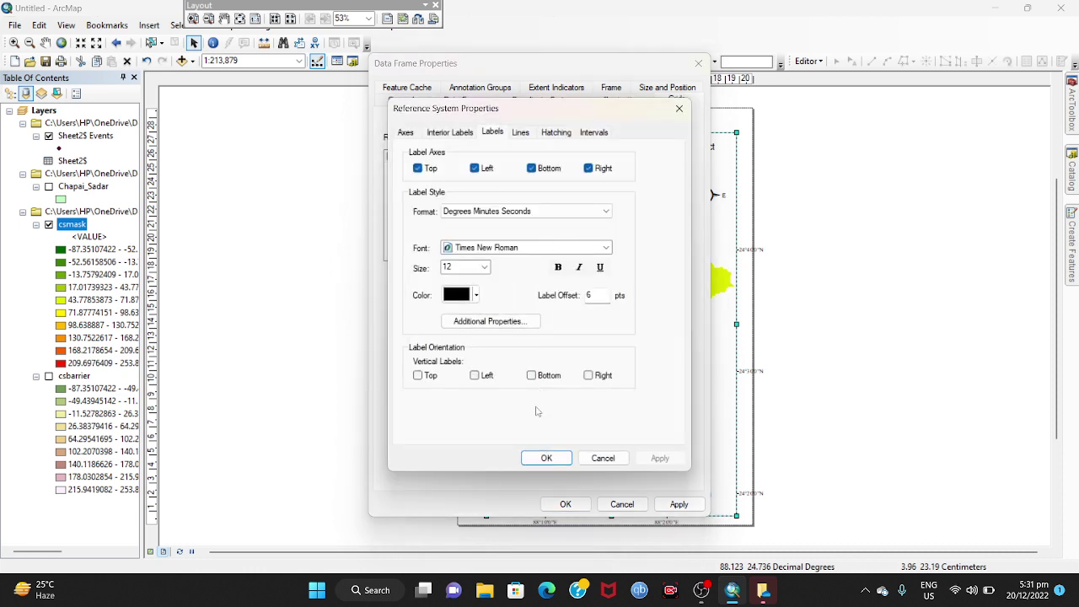
left_click(477, 377)
left_click(588, 376)
left_click(542, 458)
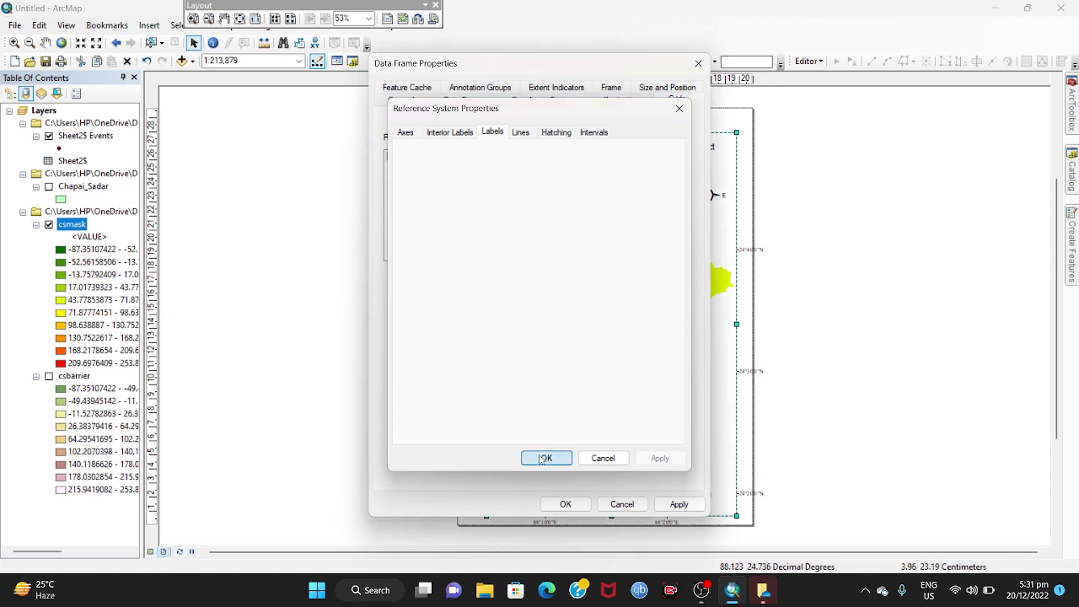
left_click(564, 504)
left_click(445, 327)
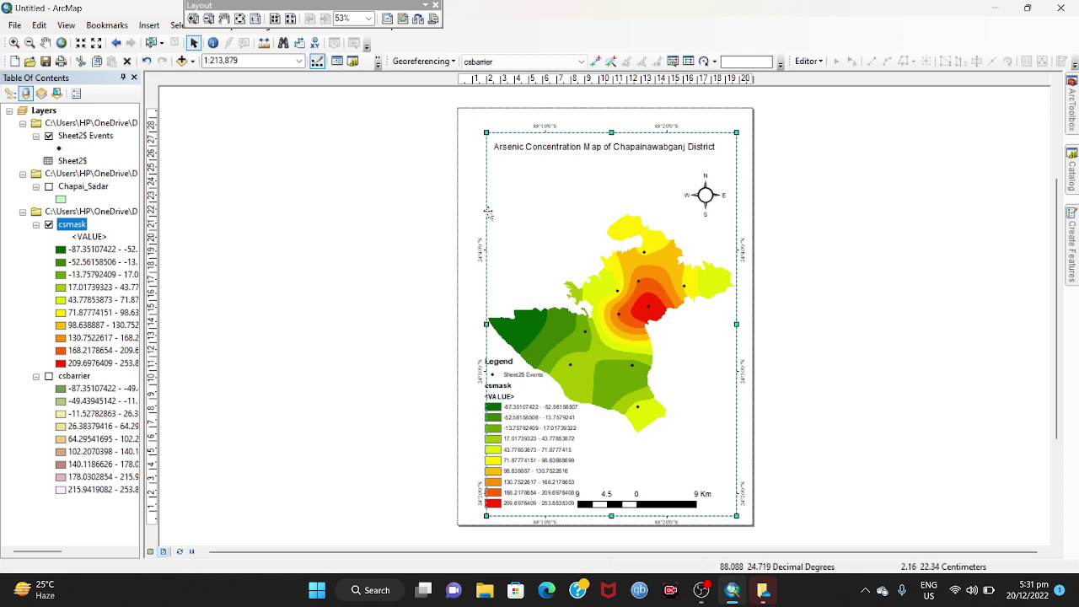
Step: Review the graticule's label style and orientation settings and accept them as they are, keeping the current coordinate system
right_click(508, 159)
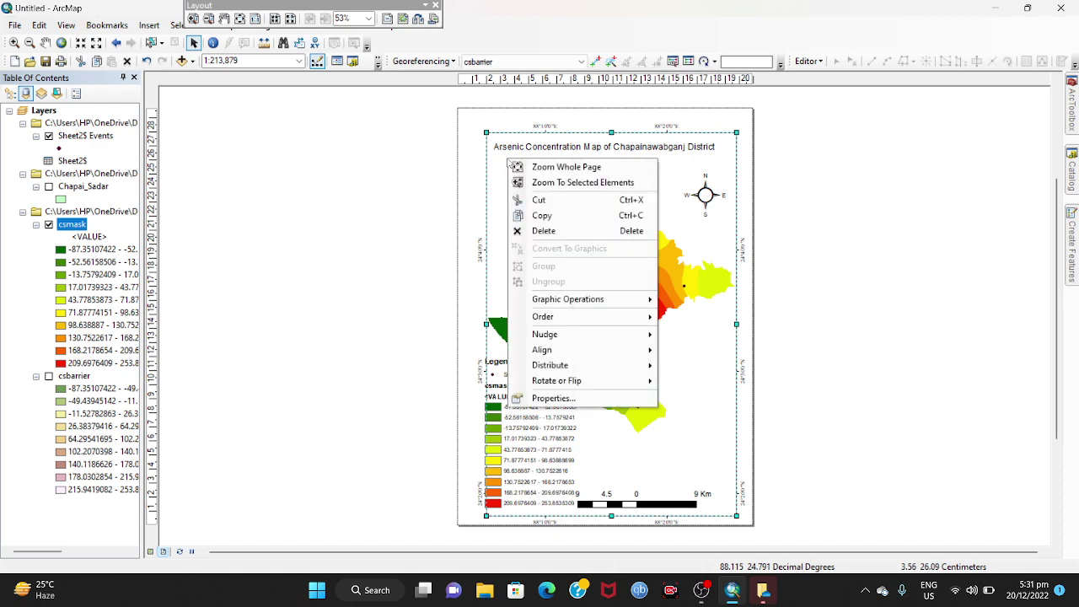
left_click(563, 397)
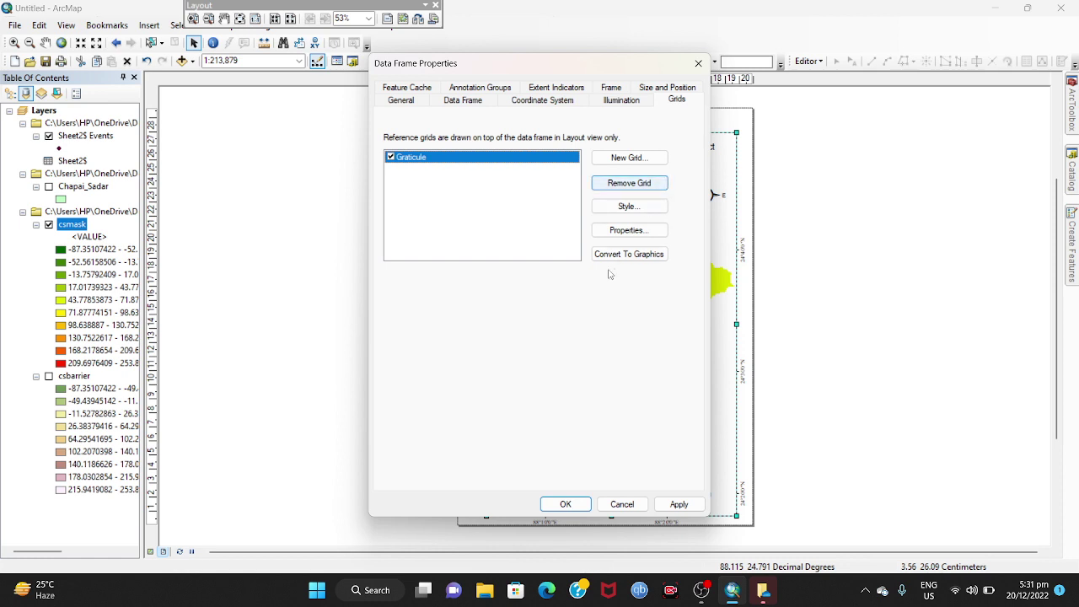
left_click(609, 231)
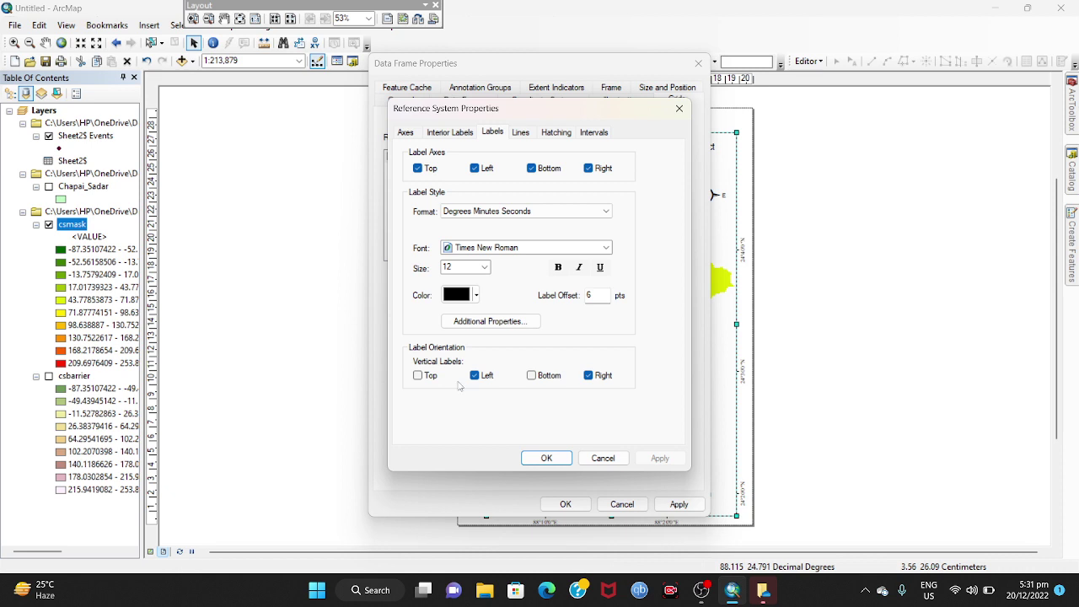
left_click(547, 459)
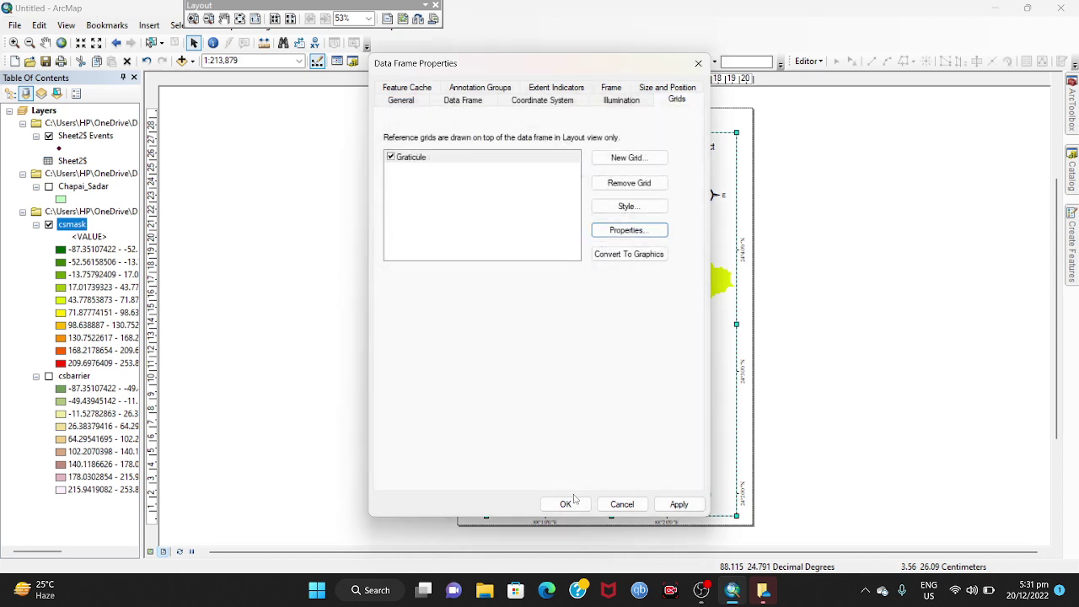
left_click(566, 504)
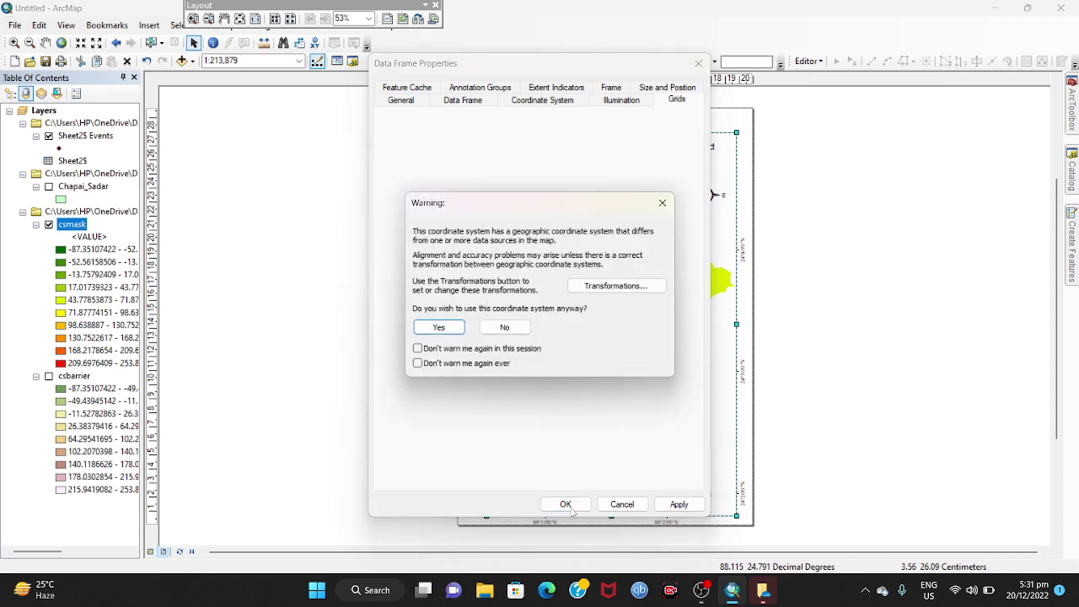
left_click(437, 329)
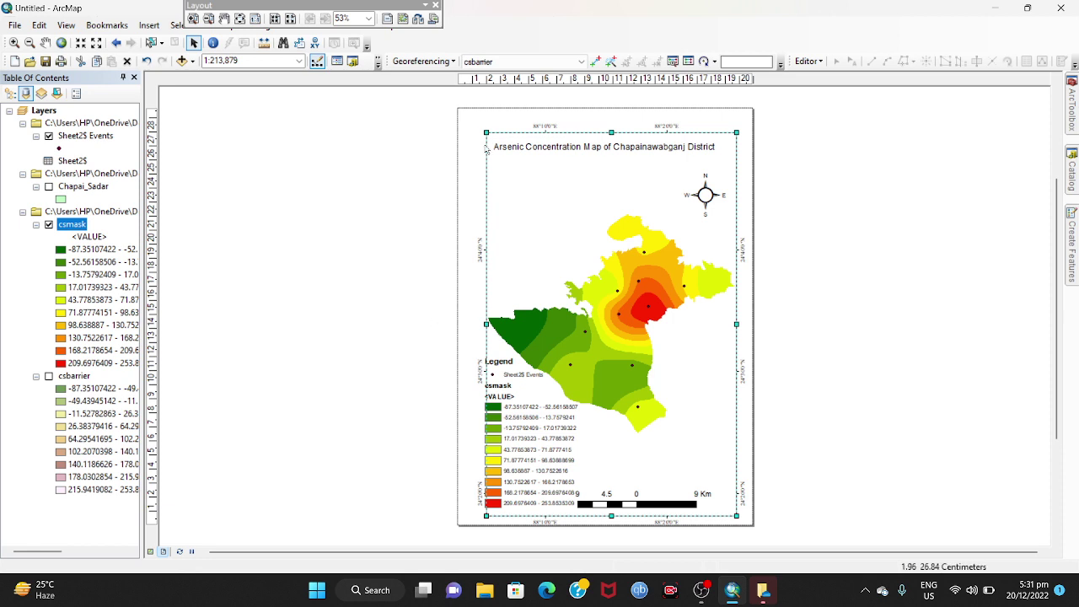
Step: Enlarge the data frame from its upper corners towards the page edges and raise its bottom edge slightly, keeping the graticule labels on the page
mouse_move(486, 133)
left_mouse_down()
mouse_move(473, 118)
mouse_move(476, 127)
left_mouse_up()
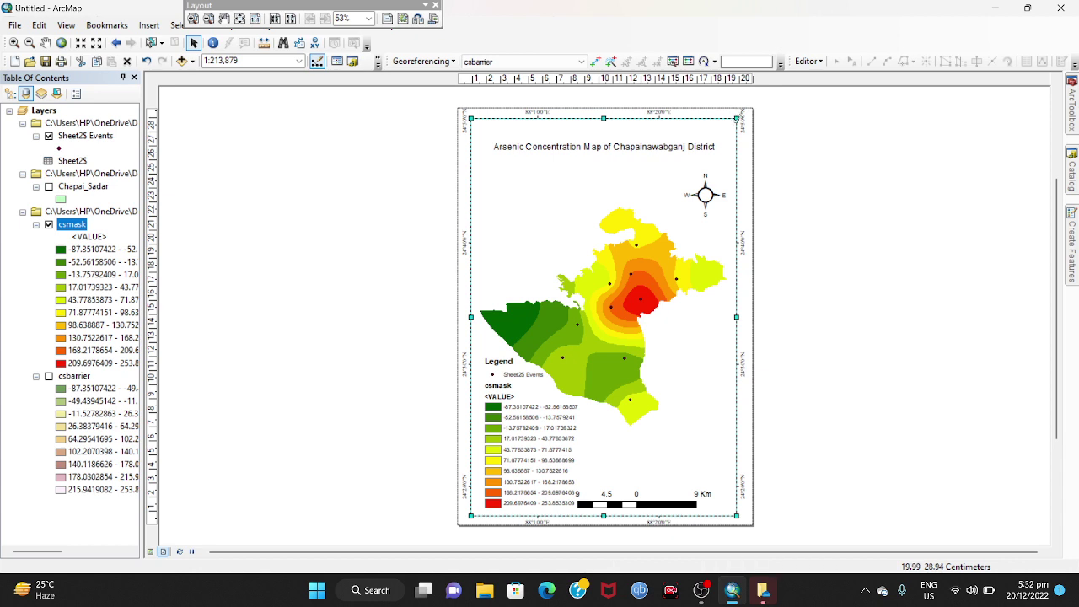
left_click_drag(737, 116, 741, 120)
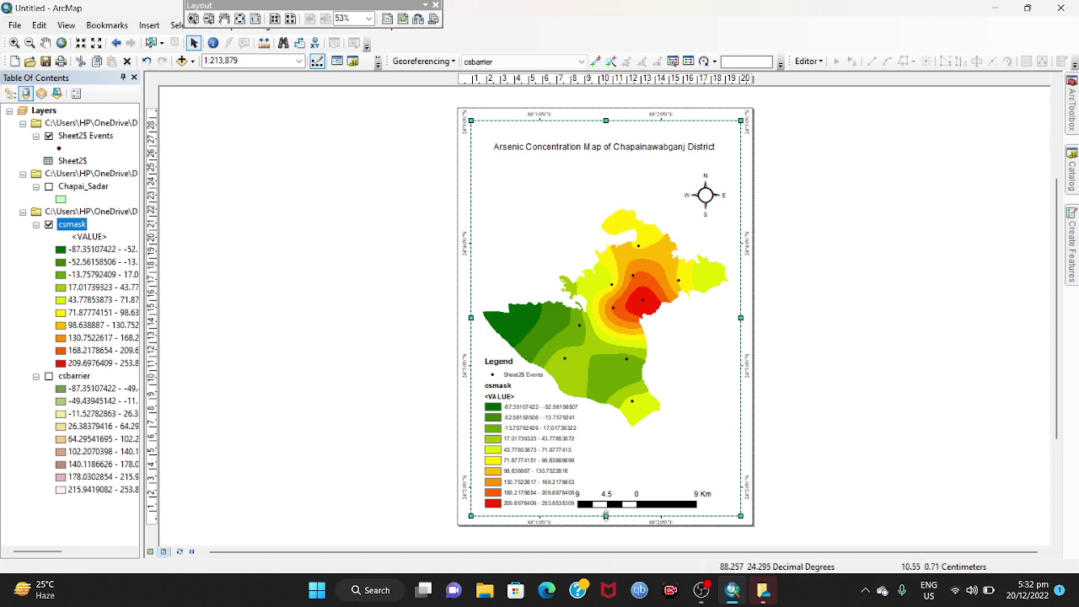
left_click_drag(606, 511, 605, 510)
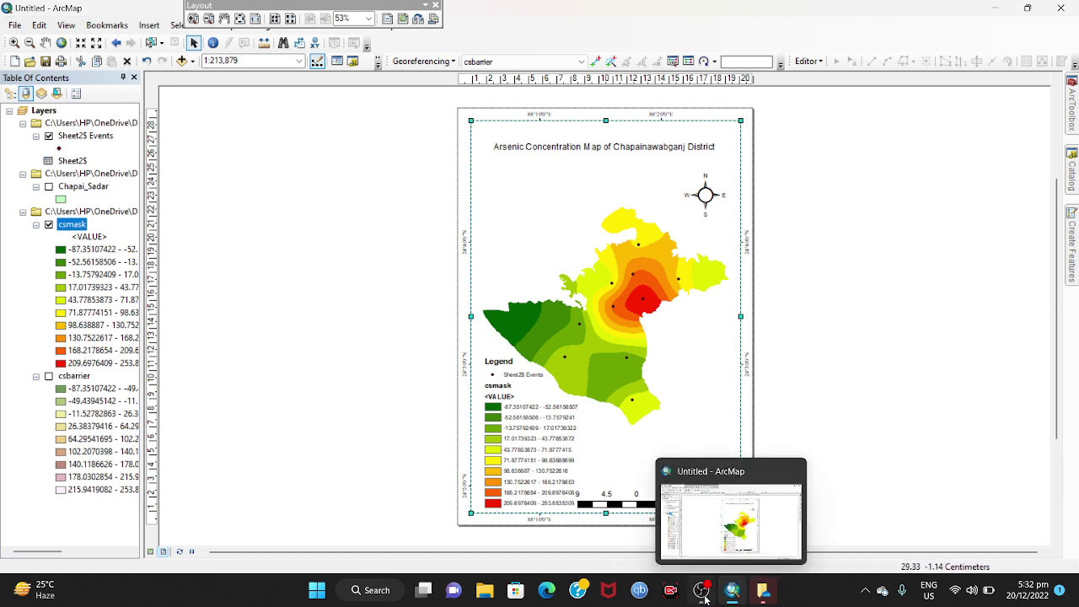
mouse_move(732, 592)
mouse_move(693, 597)
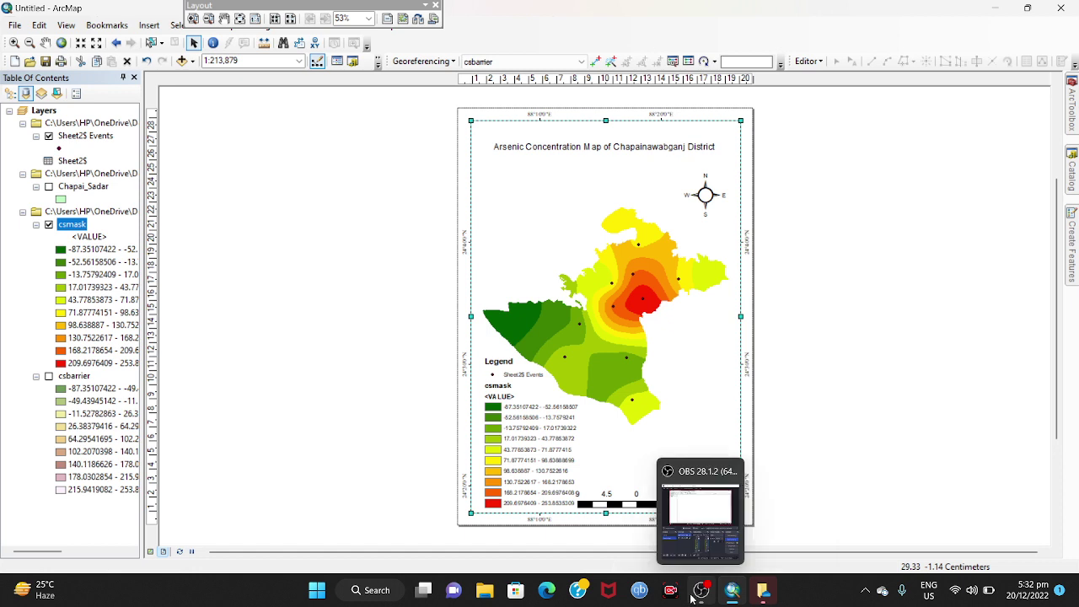